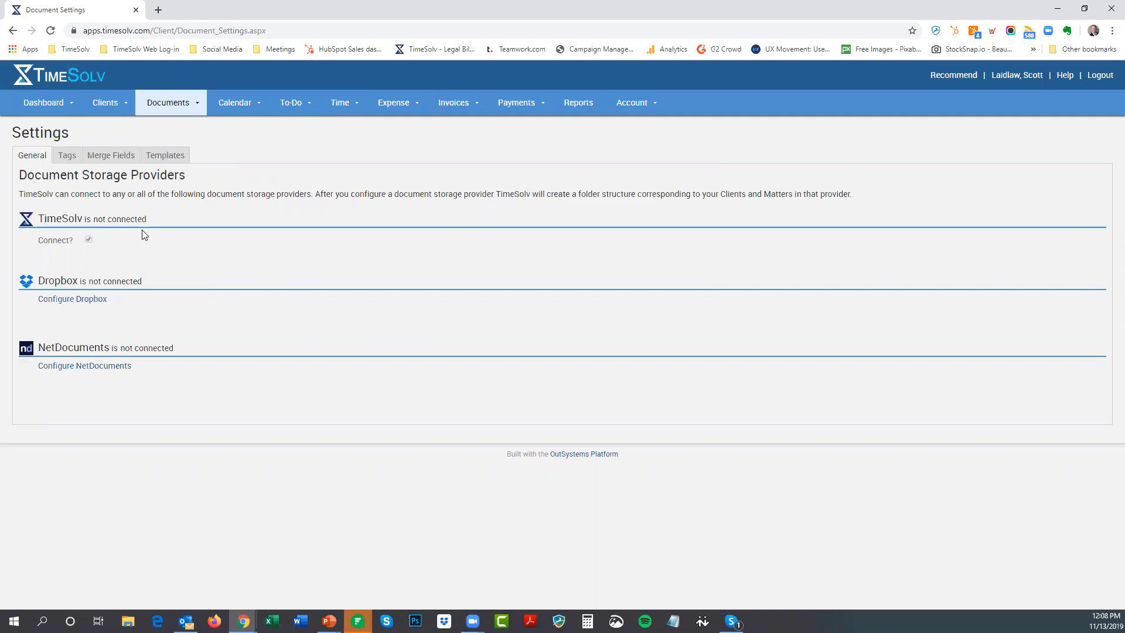
drag(37, 218, 85, 219)
click(39, 281)
drag(39, 281, 85, 281)
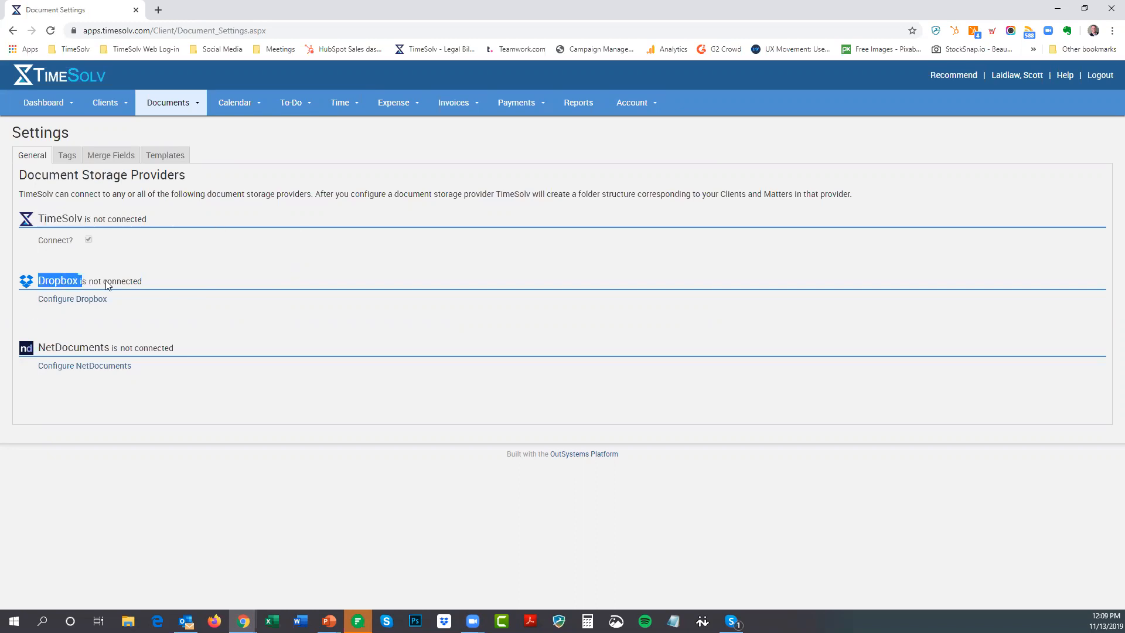
drag(38, 348, 75, 352)
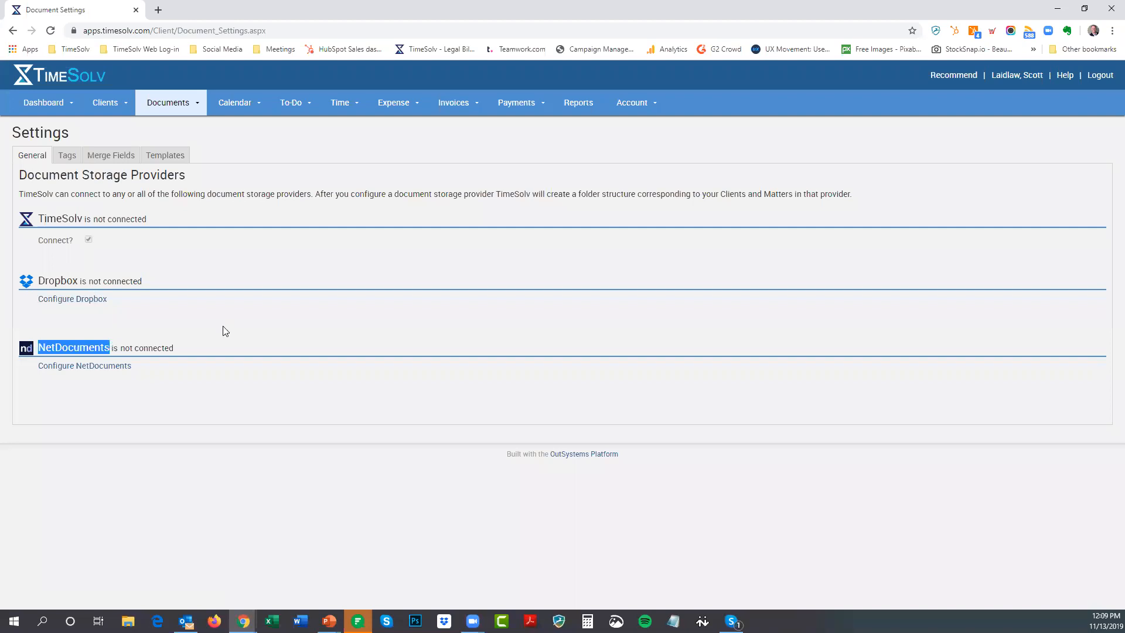
click(188, 247)
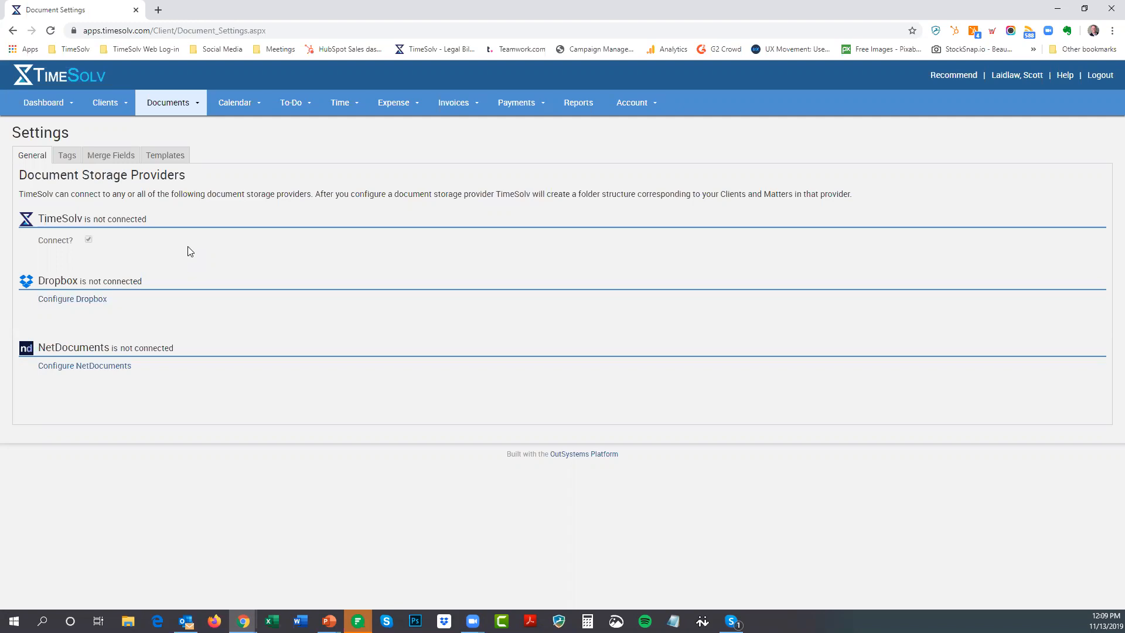
Show the document tags list: Briefs, Filings, Intake, Marketing and Research
mouse_move(182, 112)
click(67, 156)
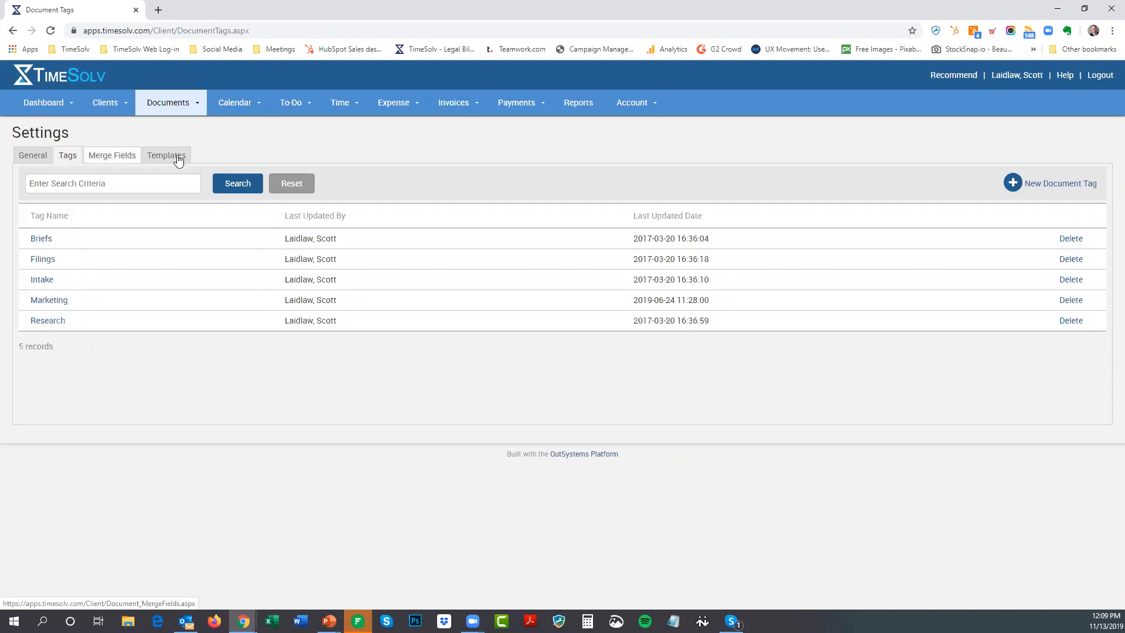
Review the merge field names and their Consultant-matter values, from top to bottom and back
click(115, 155)
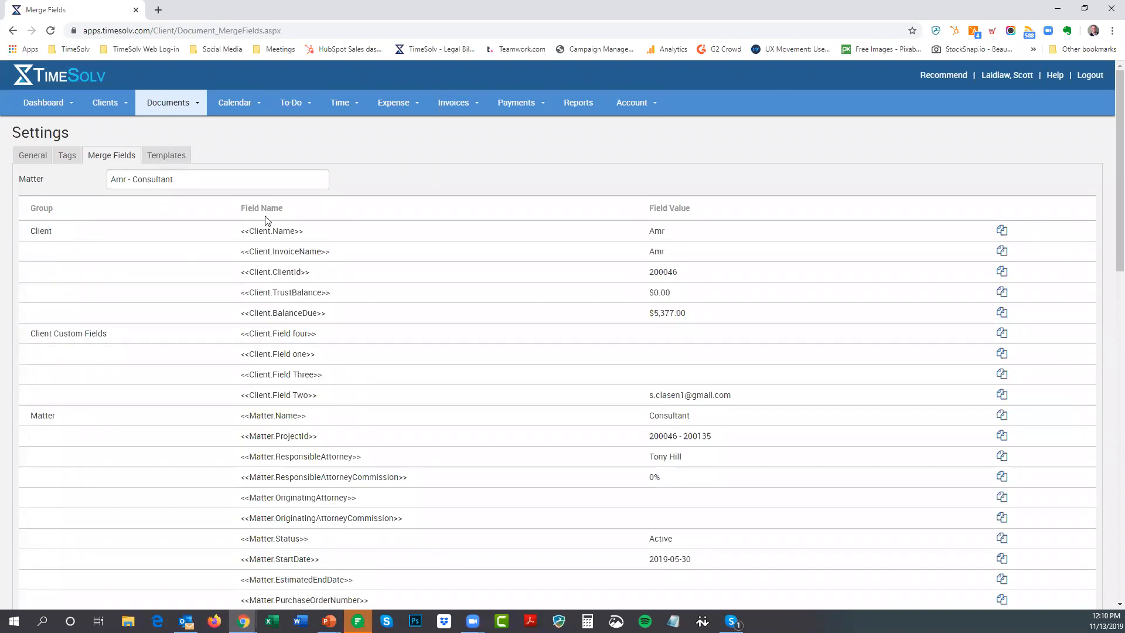
drag(237, 209, 319, 211)
click(326, 212)
scroll(258, 184, down, 1)
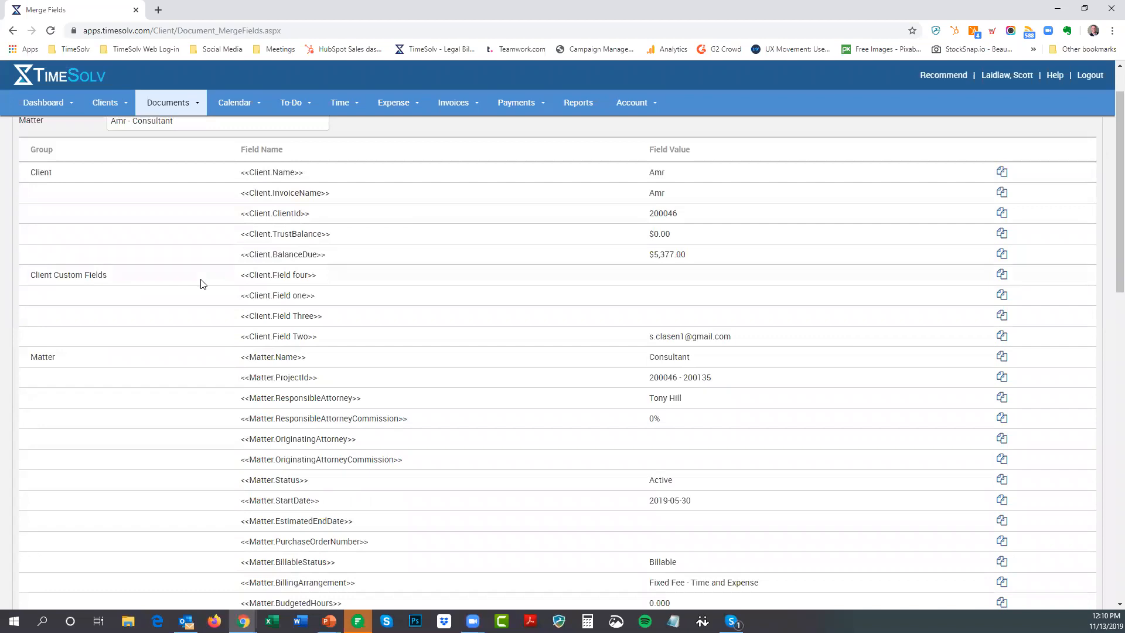
scroll(195, 356, down, 1)
scroll(195, 356, down, 10)
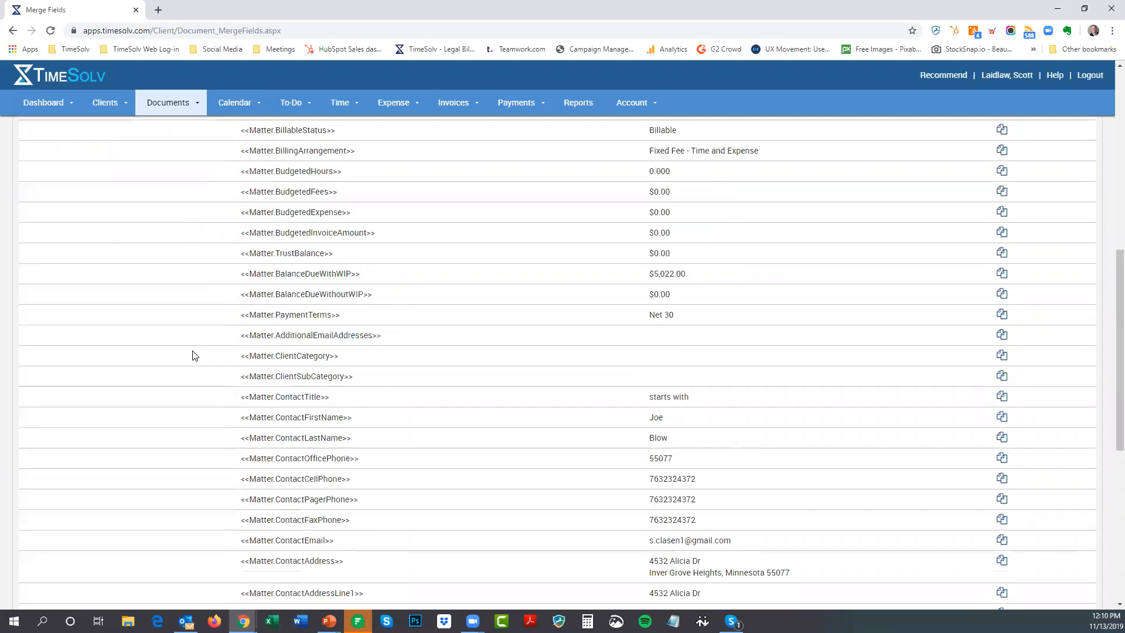
scroll(196, 356, down, 3)
scroll(195, 355, down, 1)
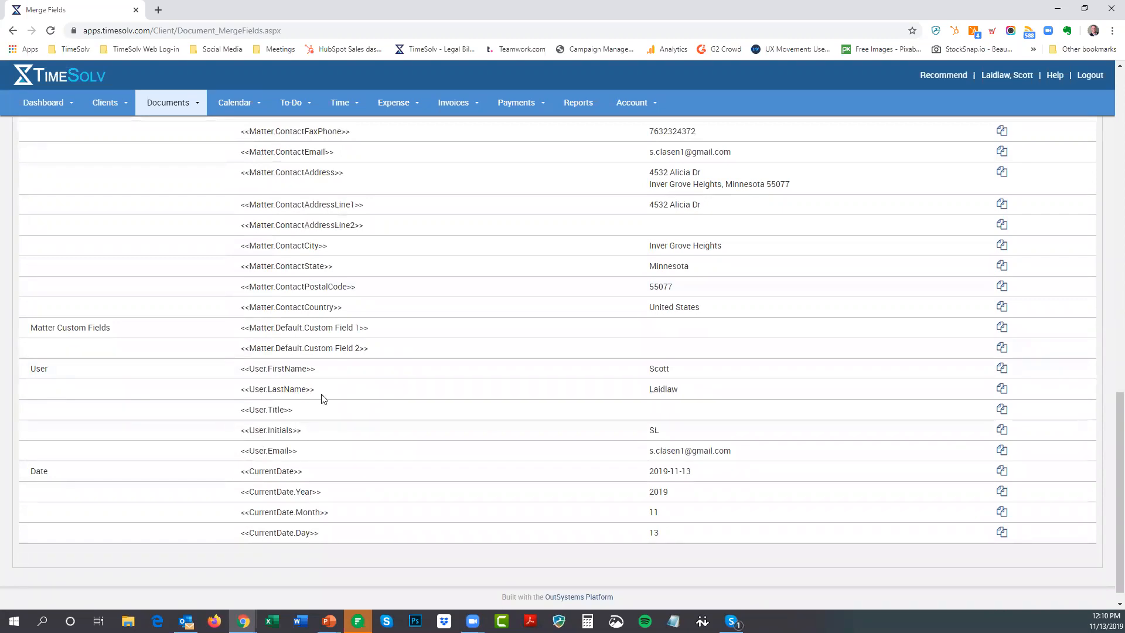
scroll(321, 395, down, 1)
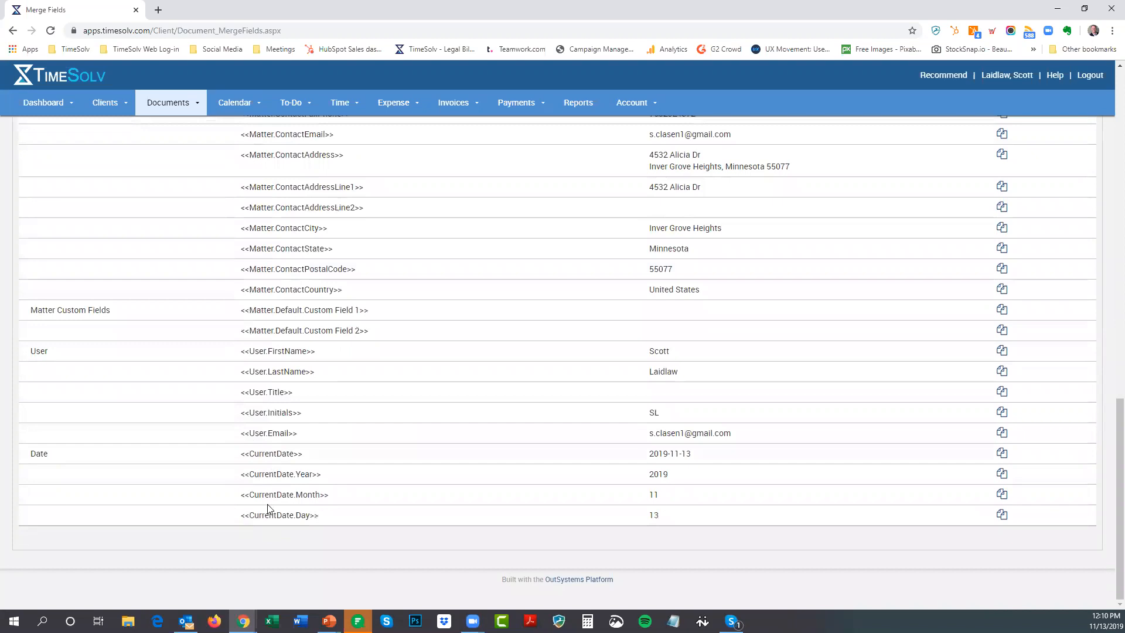
scroll(294, 422, up, 20)
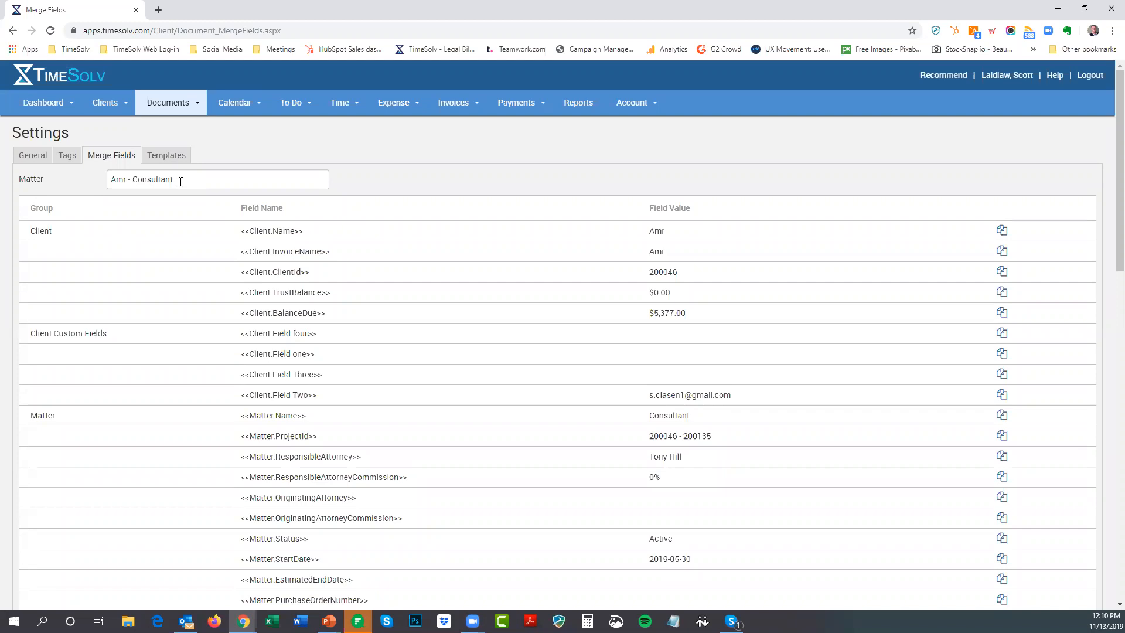
Preview merge values for another client's Estate Plan matter, showing a $15,981.05 balance due
double_click(180, 182)
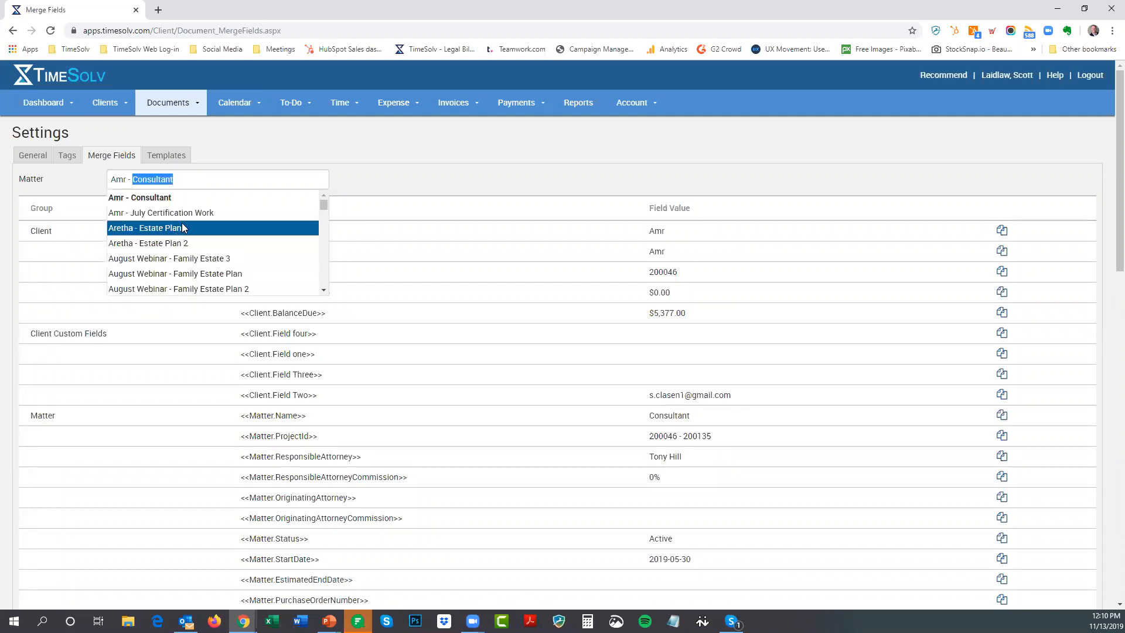
click(168, 233)
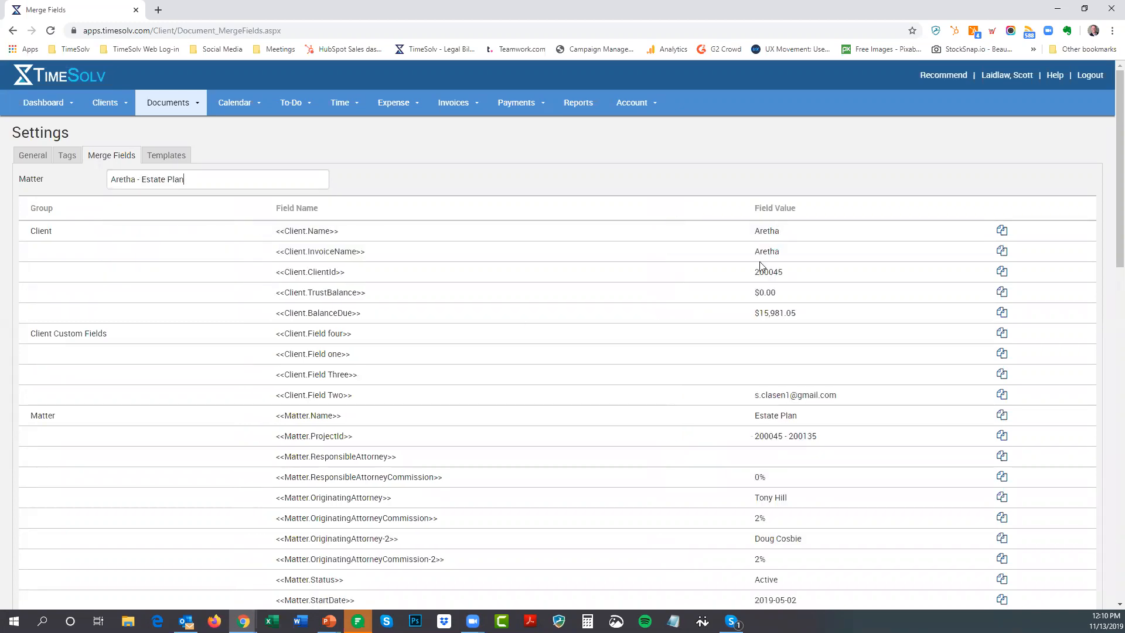
scroll(788, 351, down, 3)
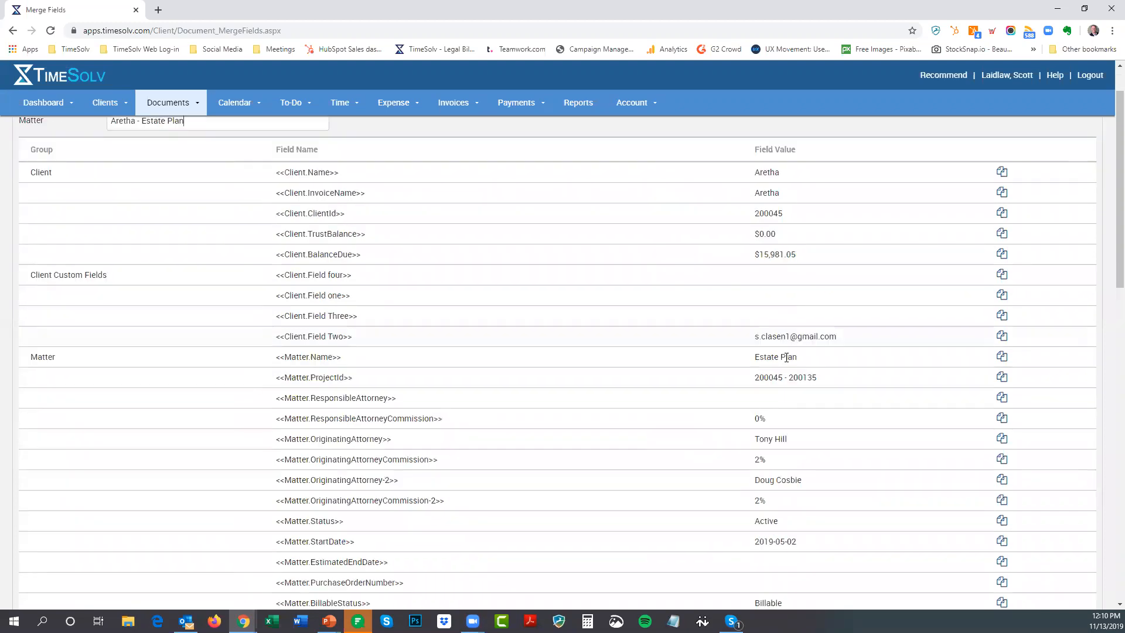
scroll(781, 372, up, 3)
scroll(781, 373, down, 5)
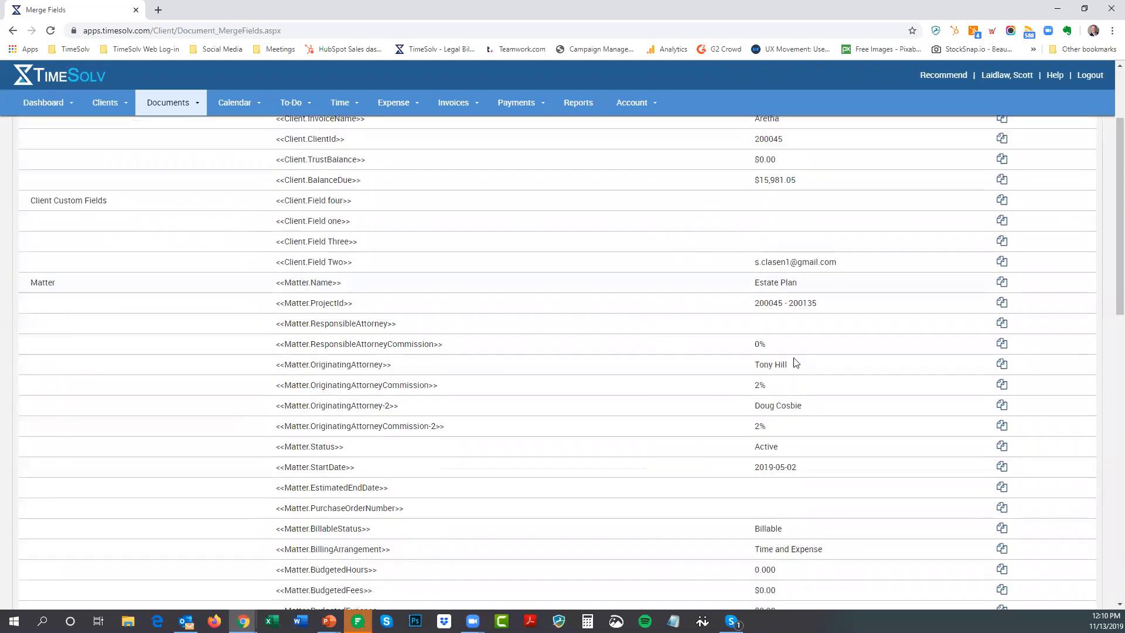
scroll(766, 318, down, 5)
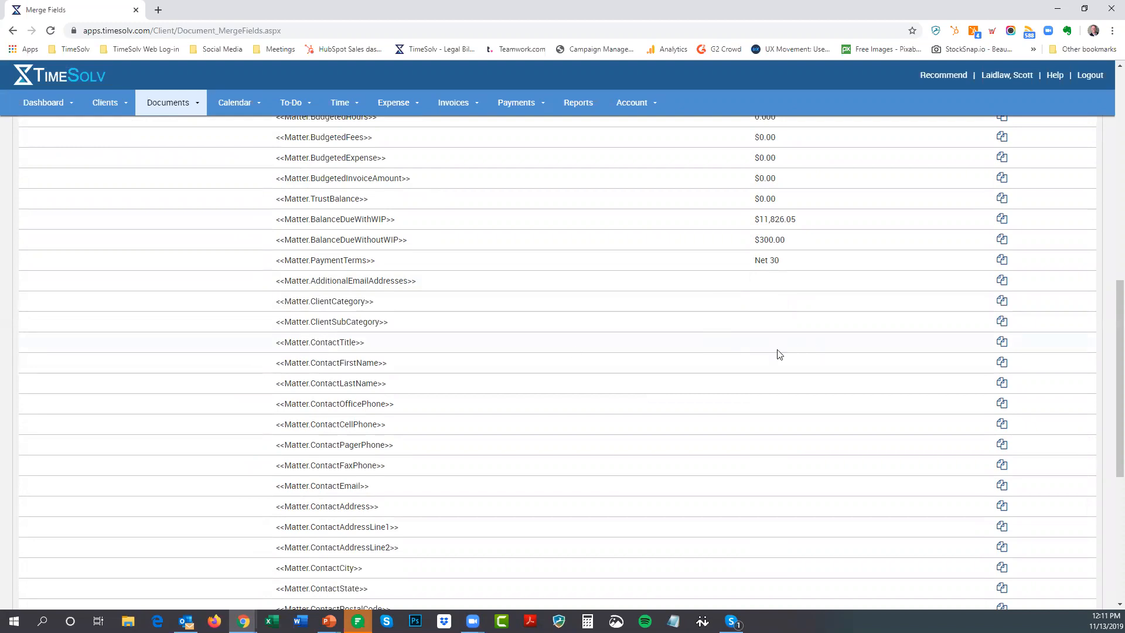
key(Home)
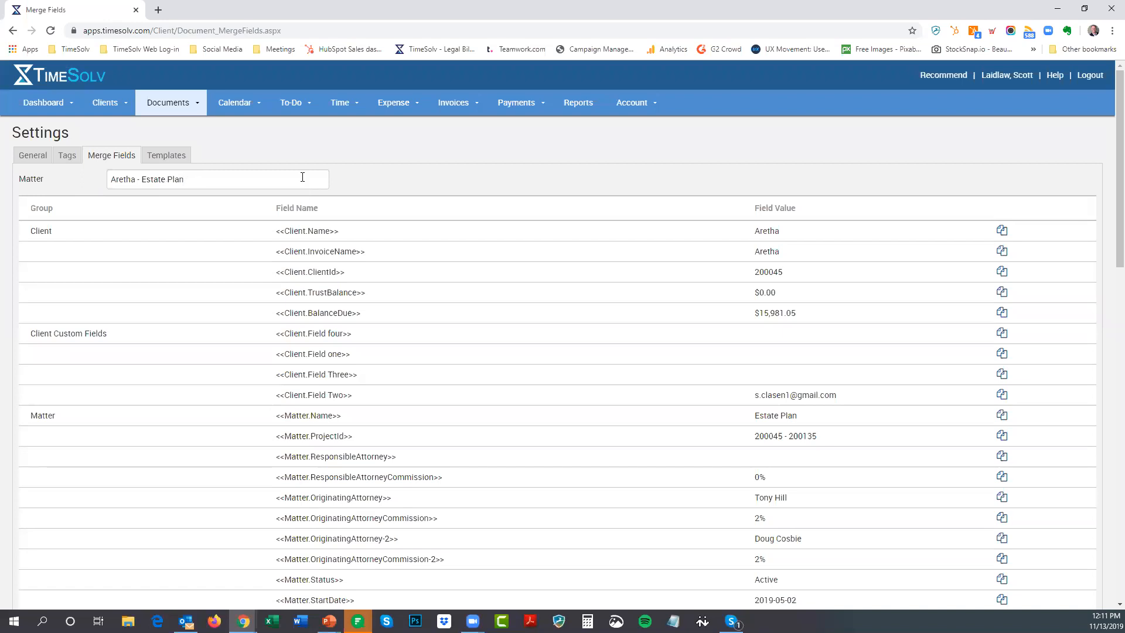
Keep Estate Plan as the matter and browse its custom, user and date field values
double_click(211, 181)
scroll(199, 264, down, 3)
scroll(200, 264, up, 3)
scroll(200, 261, up, 2)
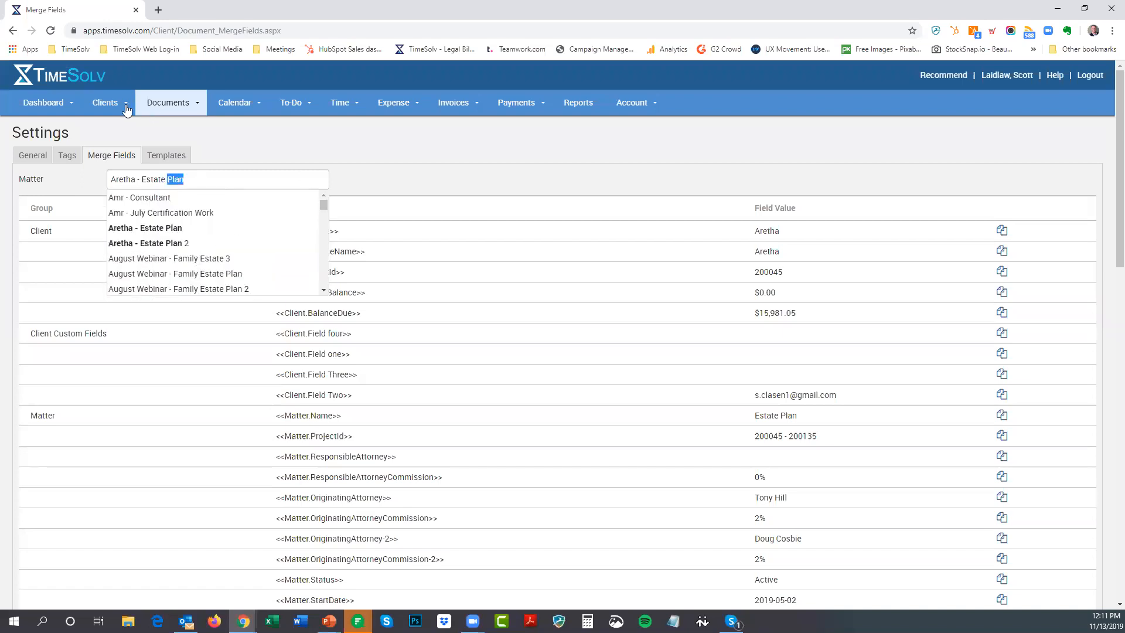
click(343, 174)
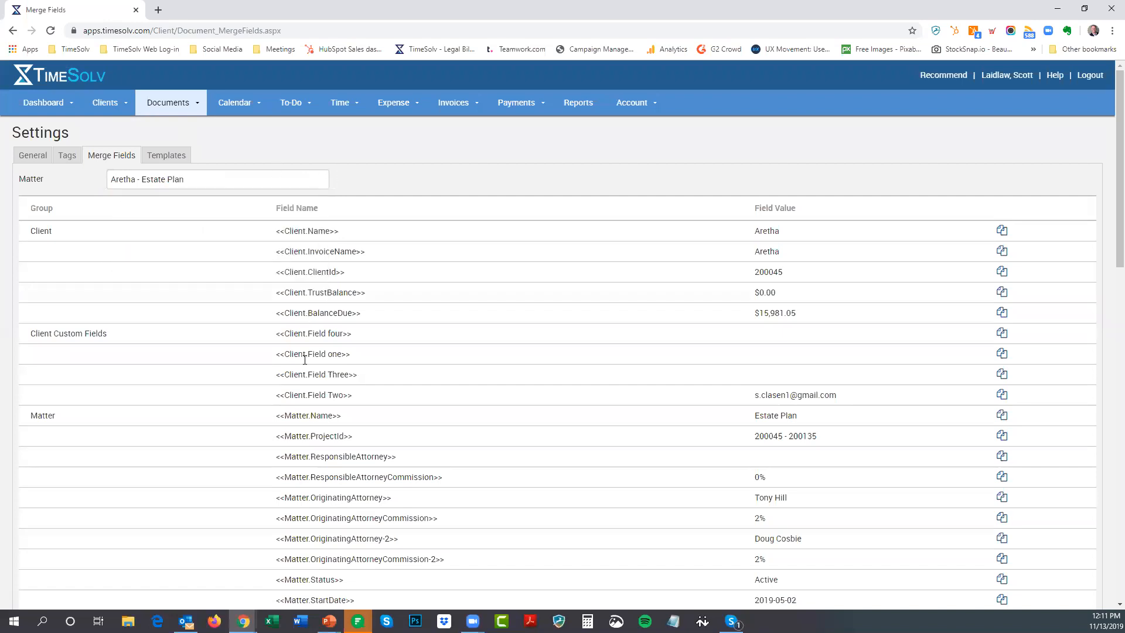
scroll(329, 371, down, 20)
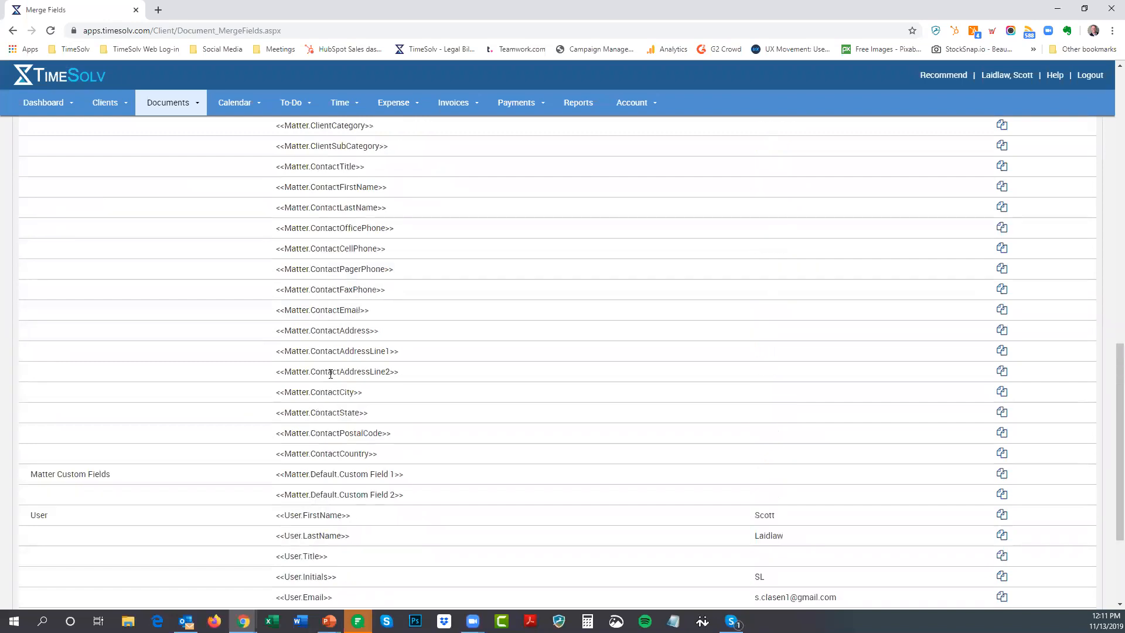
scroll(330, 373, up, 2)
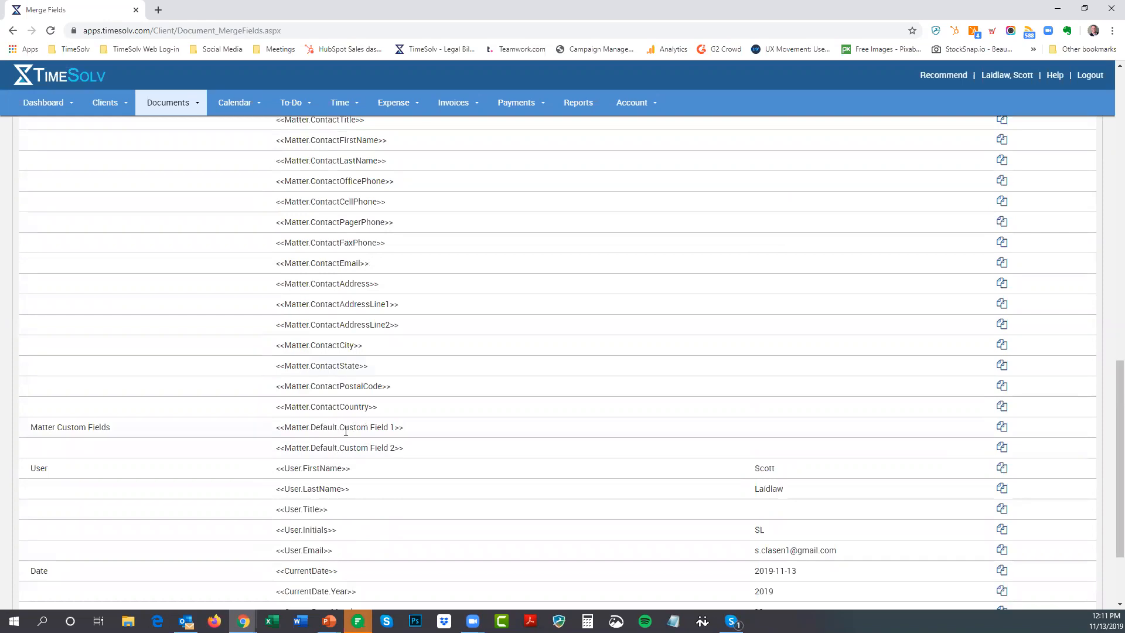
scroll(346, 432, up, 20)
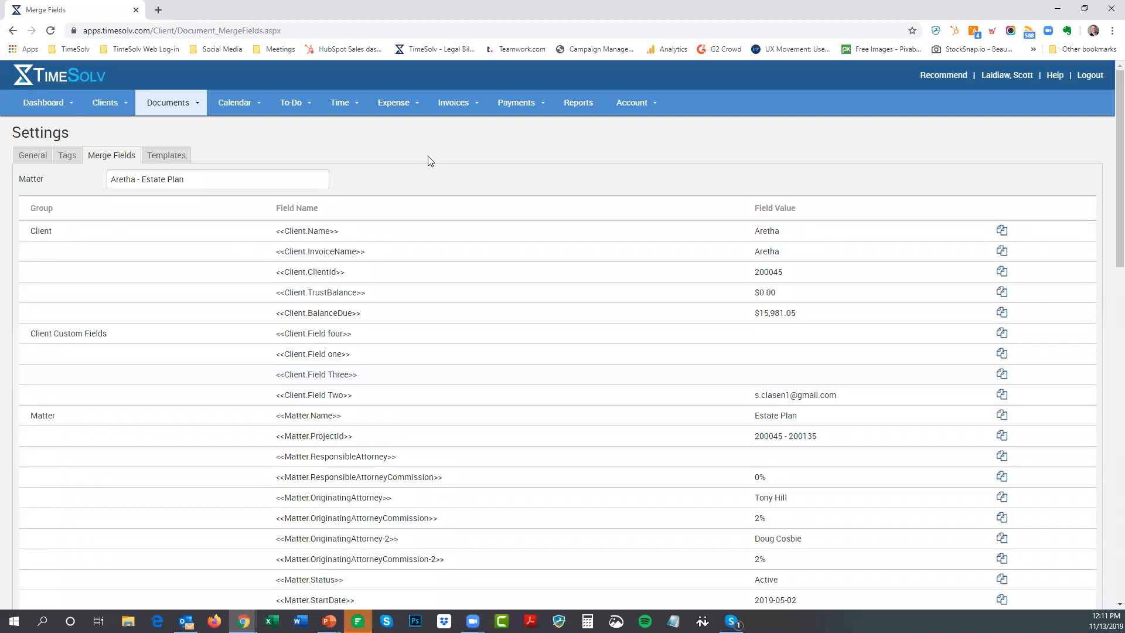
Download WelcomeLetterTemplate.docx from the Templates list and open it in Word
click(169, 157)
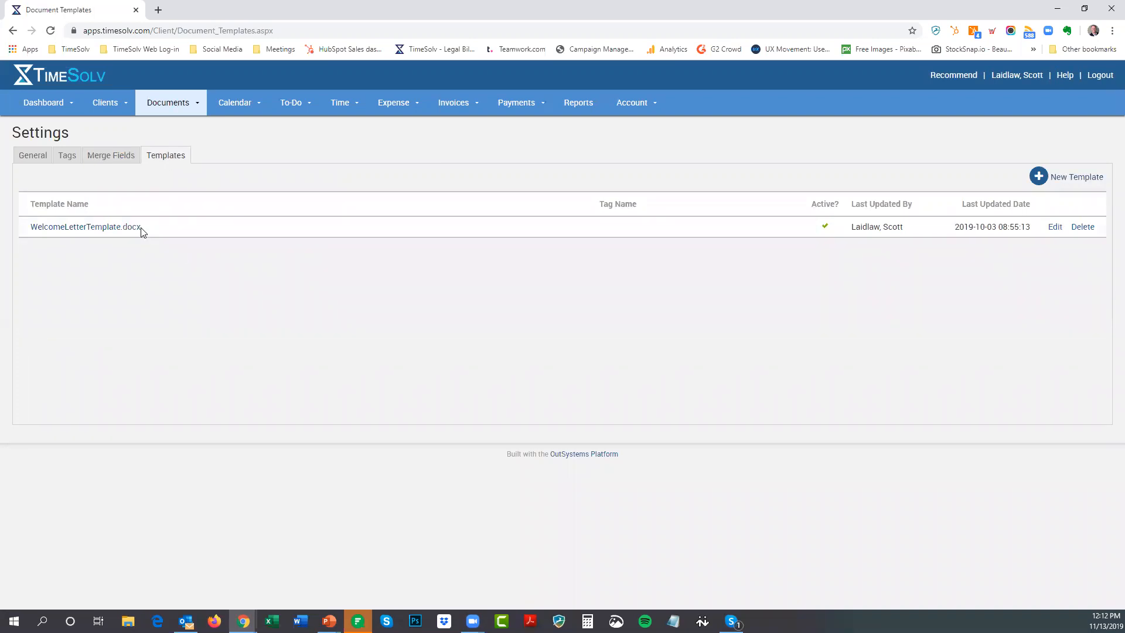
click(100, 230)
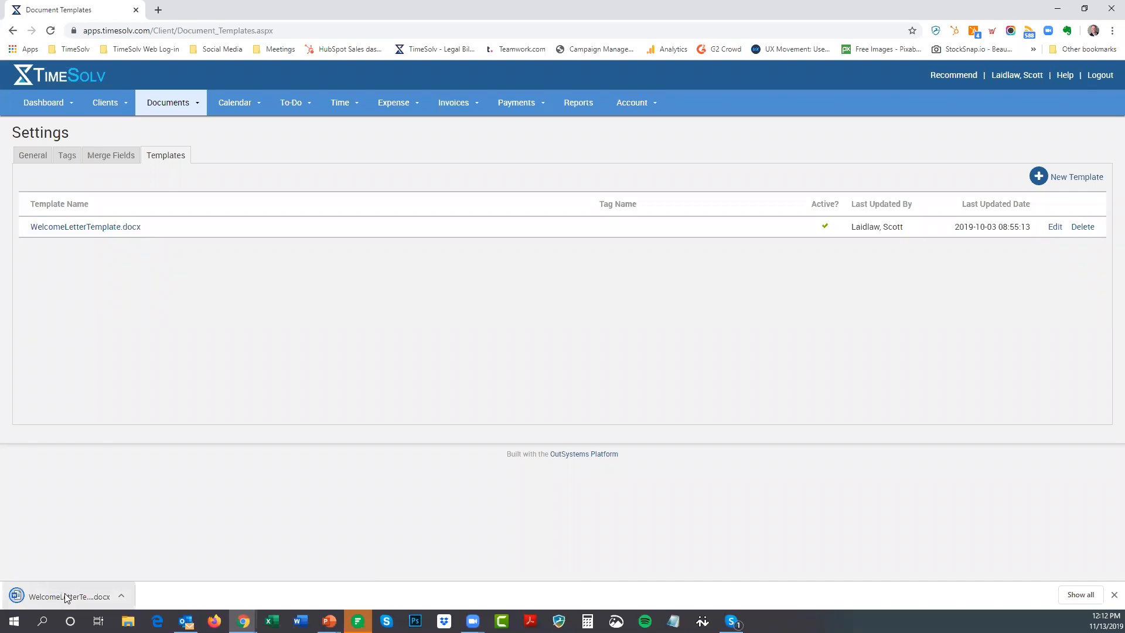
click(68, 597)
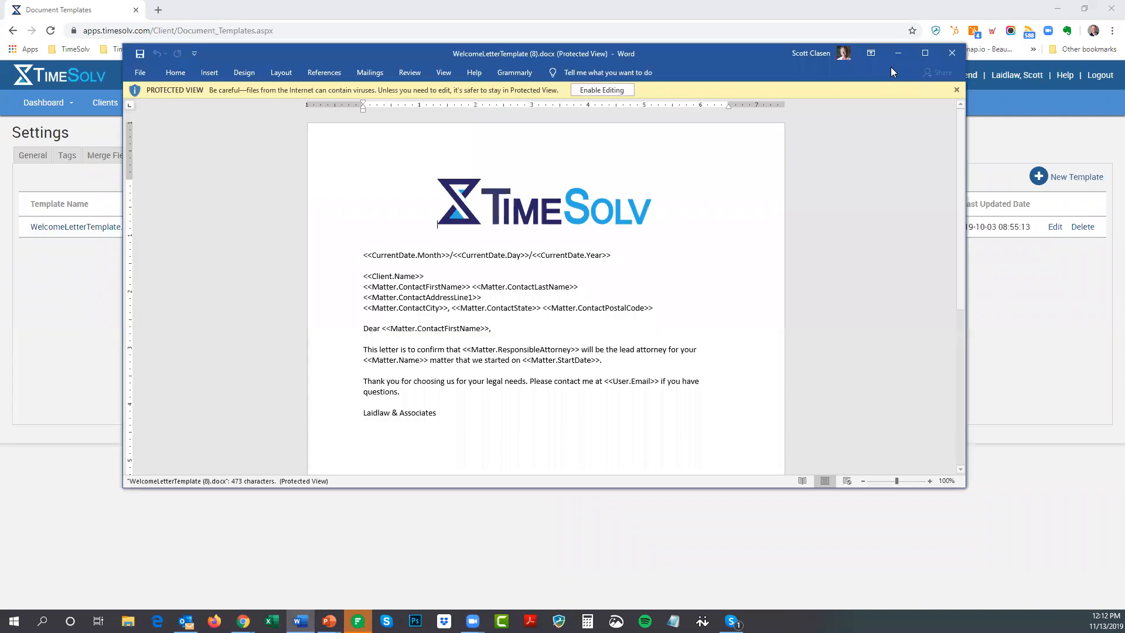
Maximize and enable editing of the template, then inspect its date, ResponsibleAttorney and Matter fields
click(925, 54)
click(478, 44)
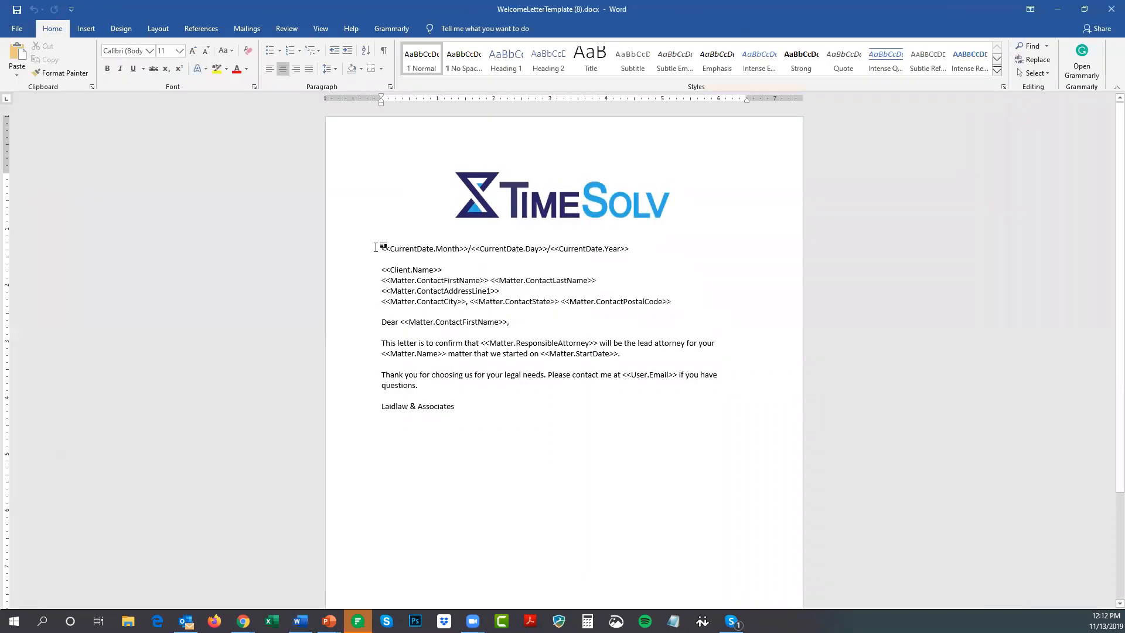
click(468, 250)
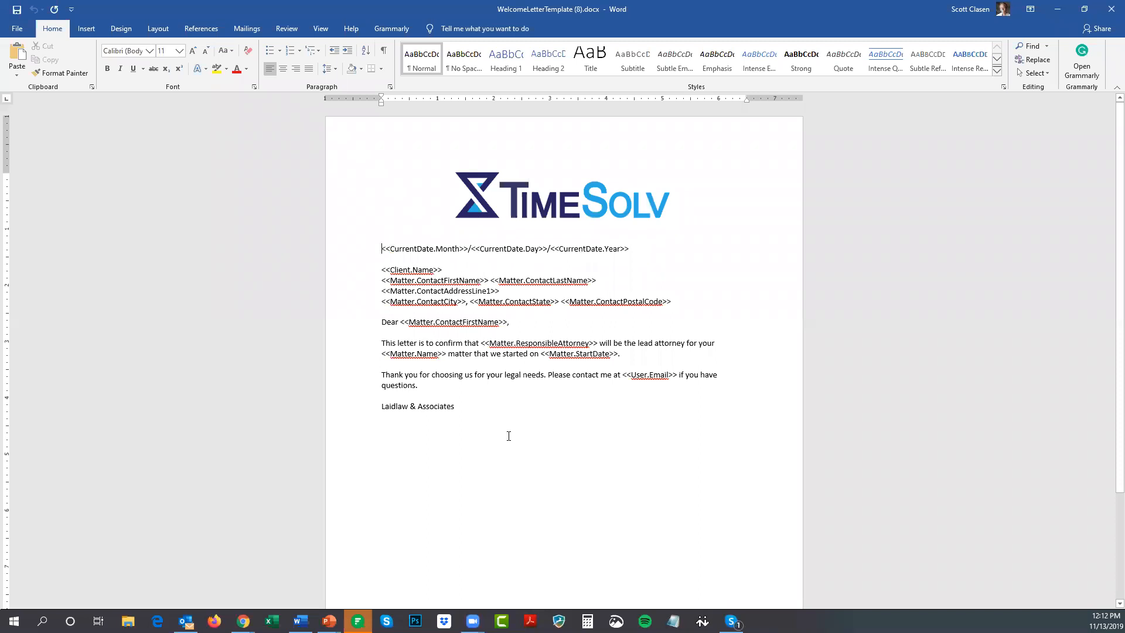
double_click(520, 343)
click(415, 353)
click(585, 353)
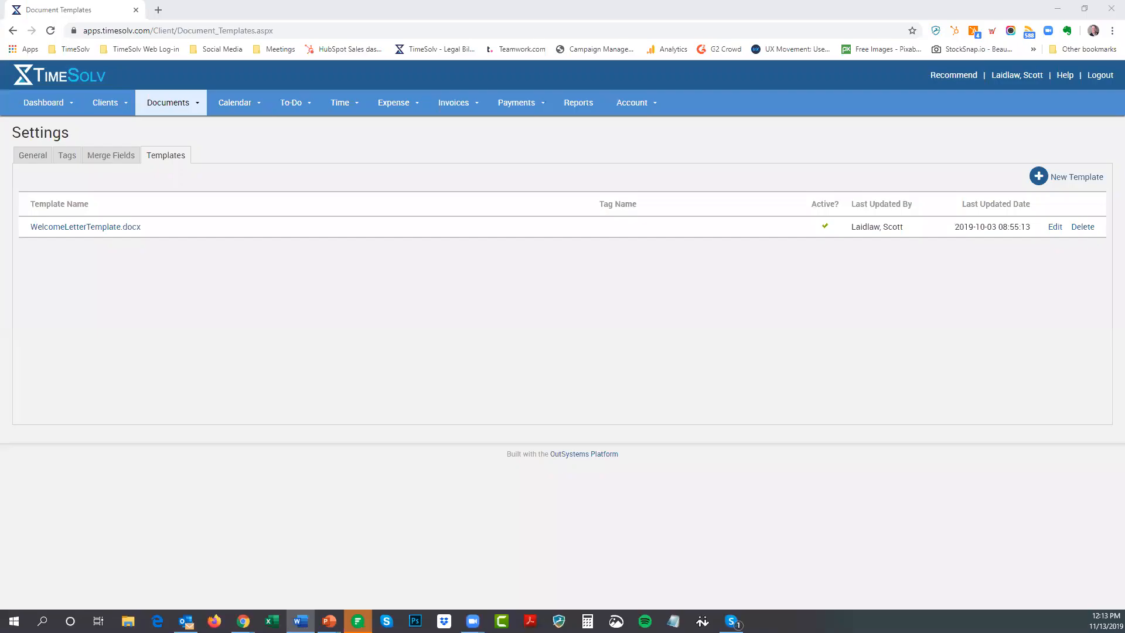
Copy the <<Client.Field Two>> field name from the Merge Fields list, then return to Word
click(109, 156)
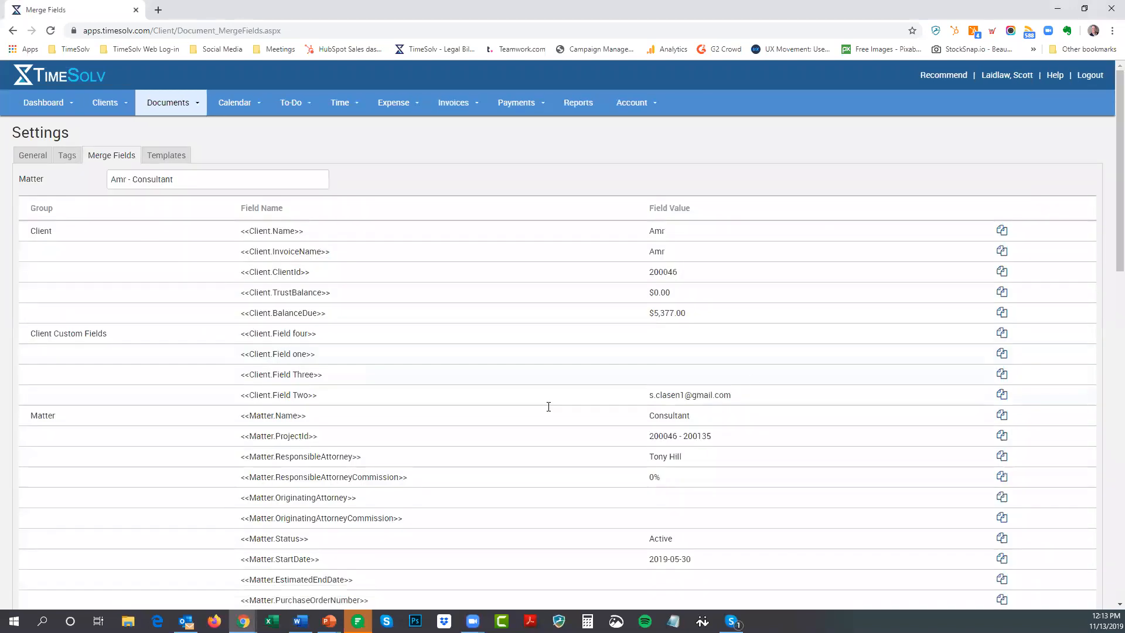
scroll(703, 337, down, 2)
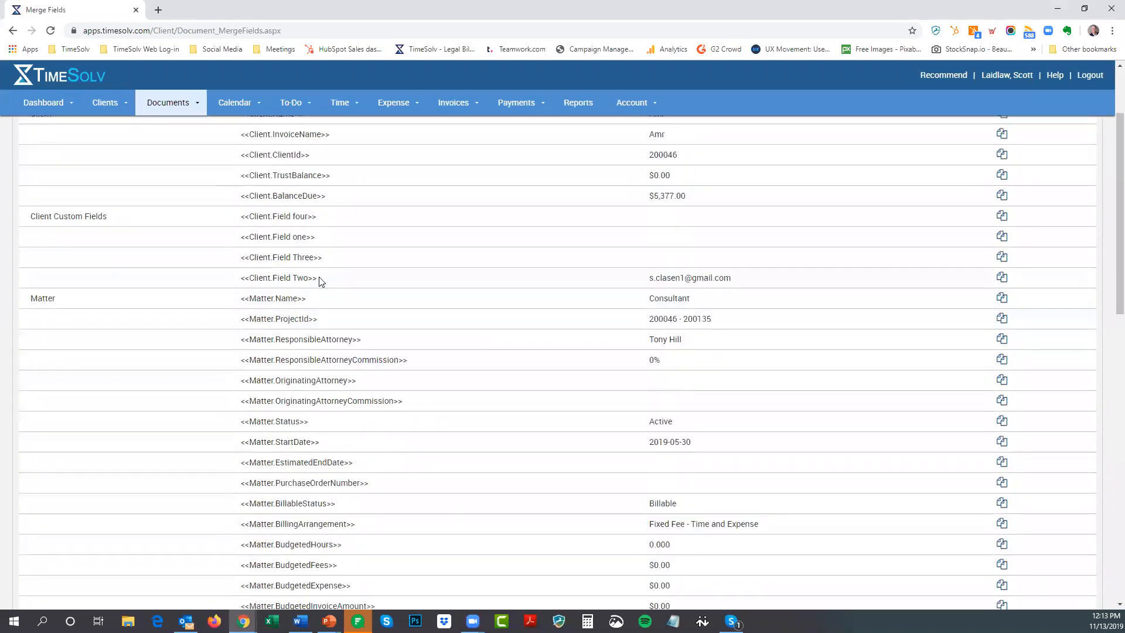
drag(316, 278, 239, 280)
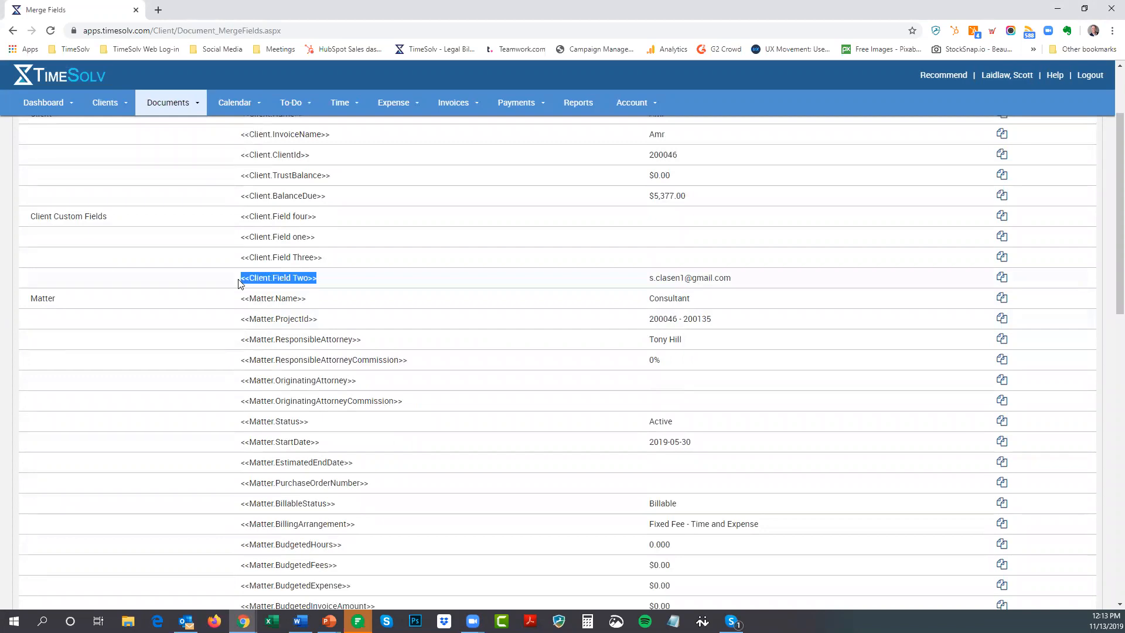
right_click(280, 277)
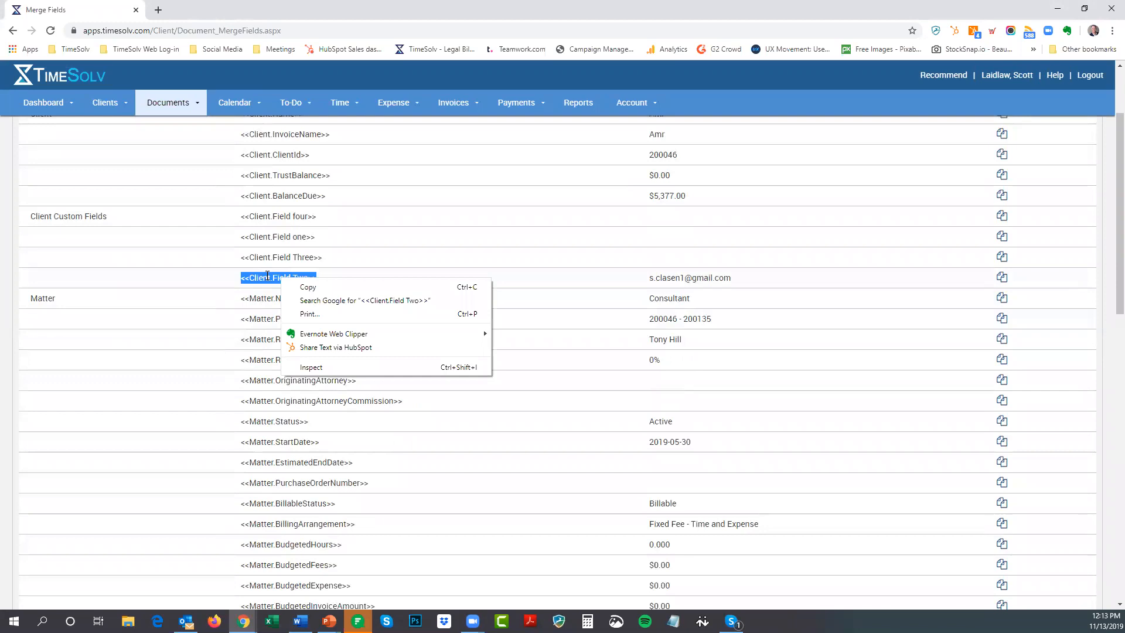
click(268, 276)
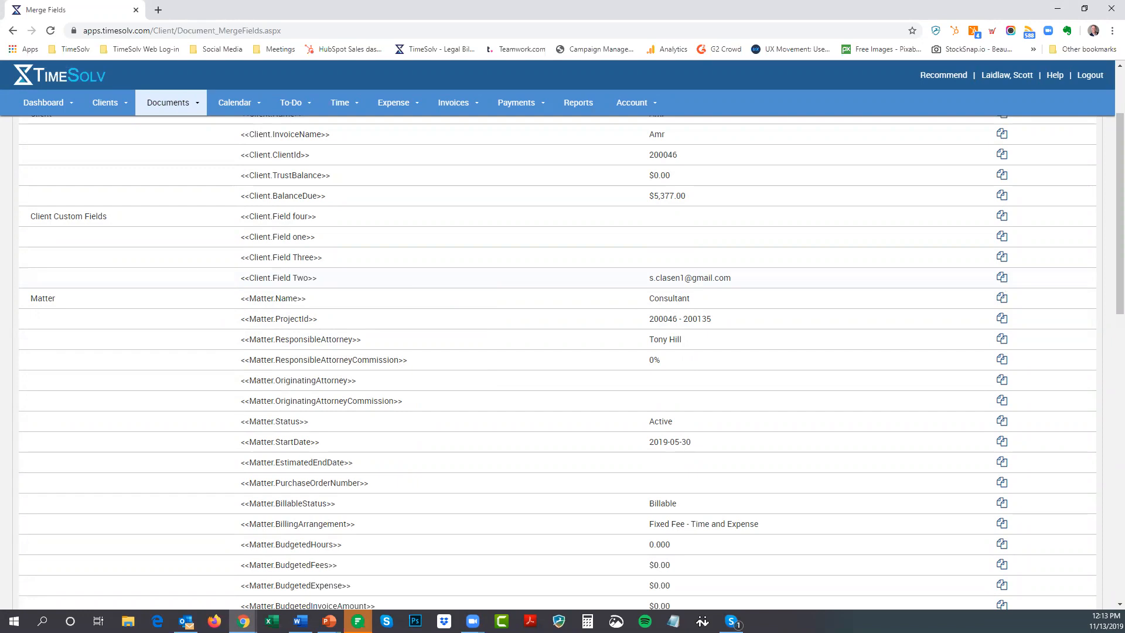
key(alt+Tab)
scroll(460, 296, down, 5)
Paste <<Client.Field Two>> after 'Laidlaw & Associates' at the end of the letter
click(438, 262)
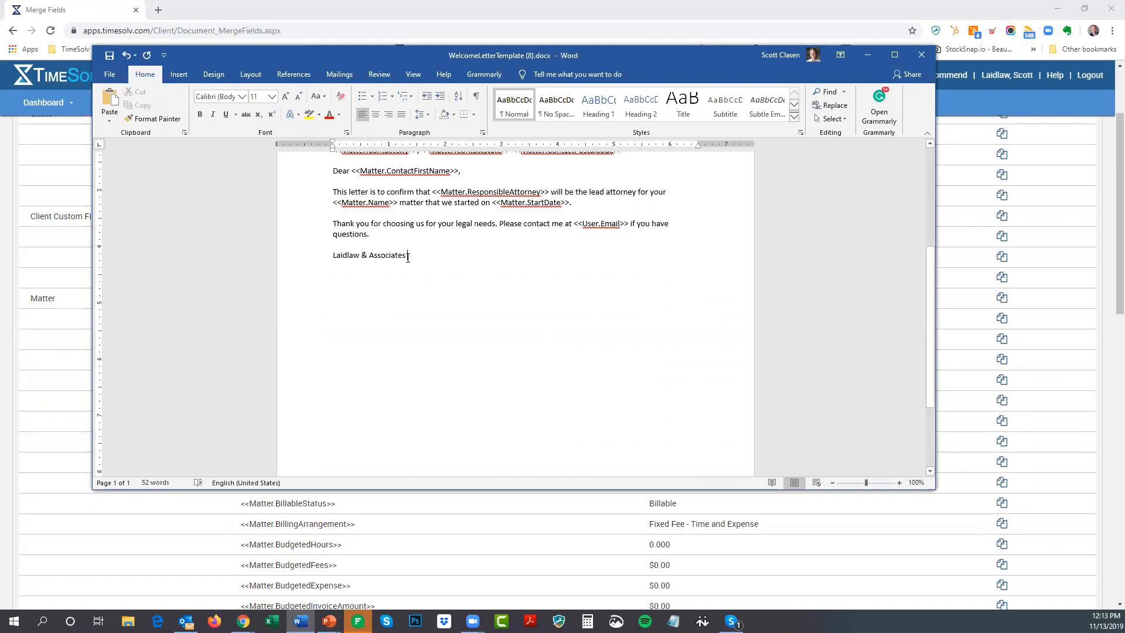
right_click(408, 258)
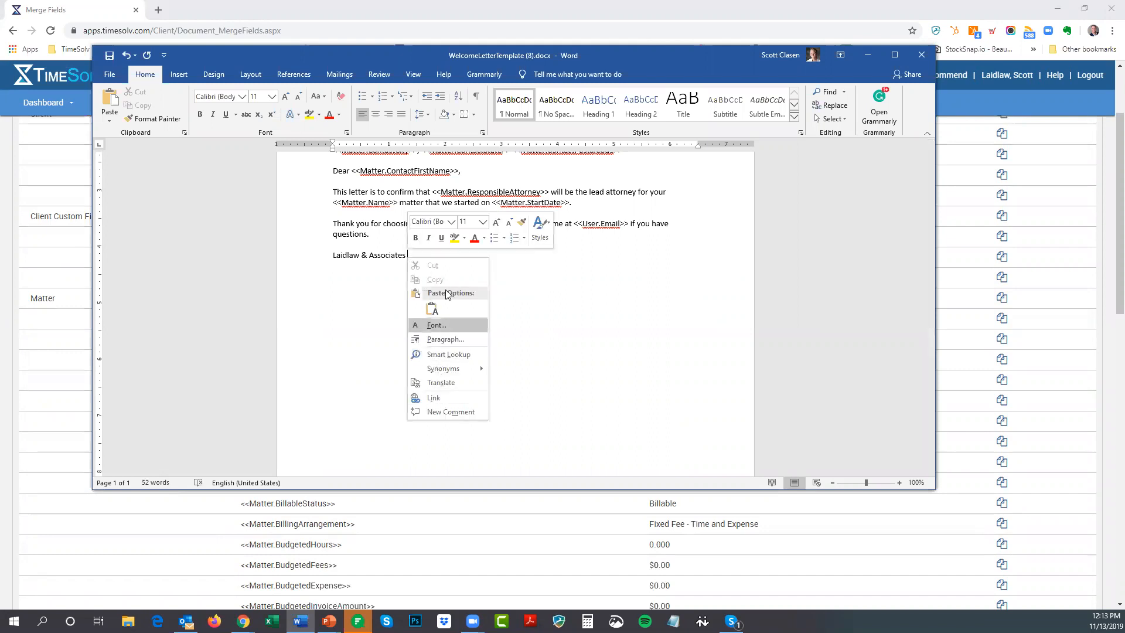
click(432, 309)
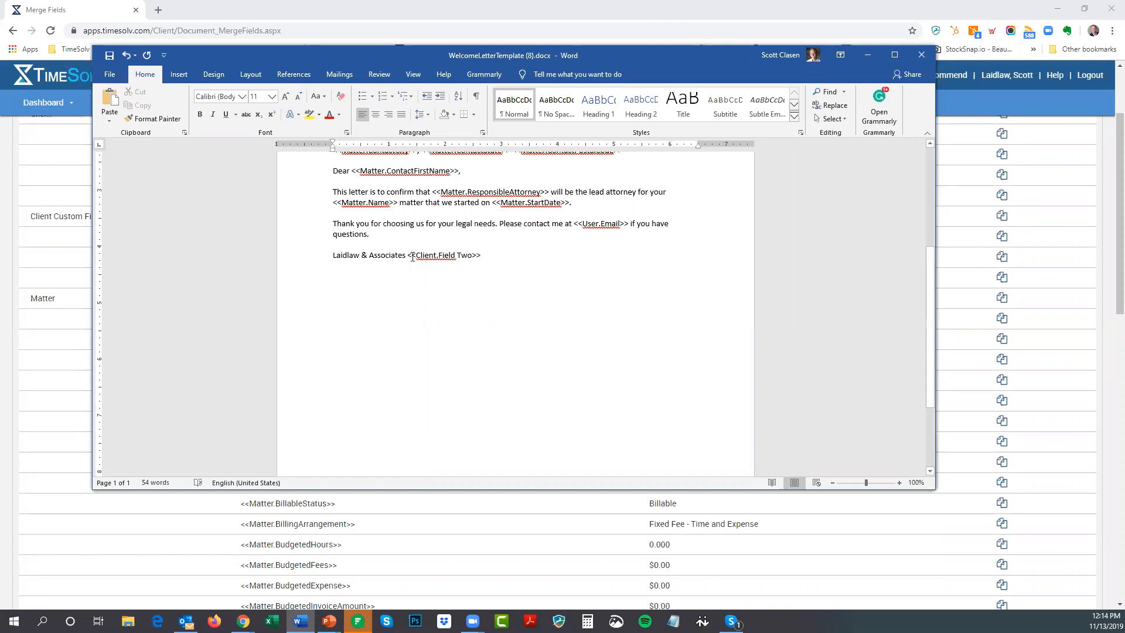
Delete the pasted field again and move the Word window off screen
drag(409, 256, 486, 258)
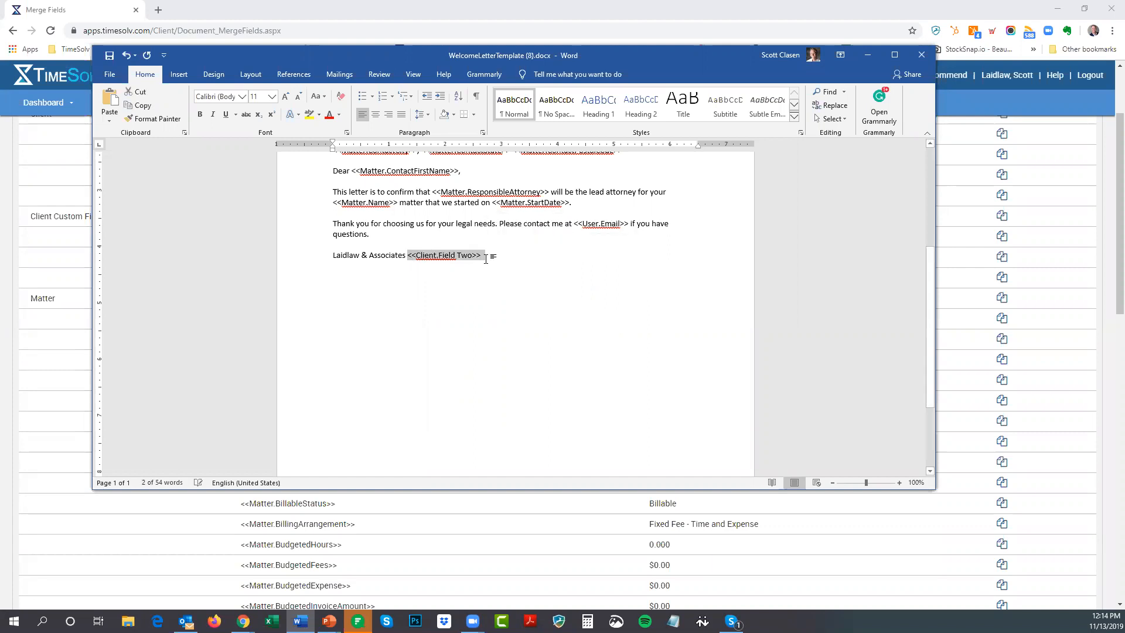
key(Delete)
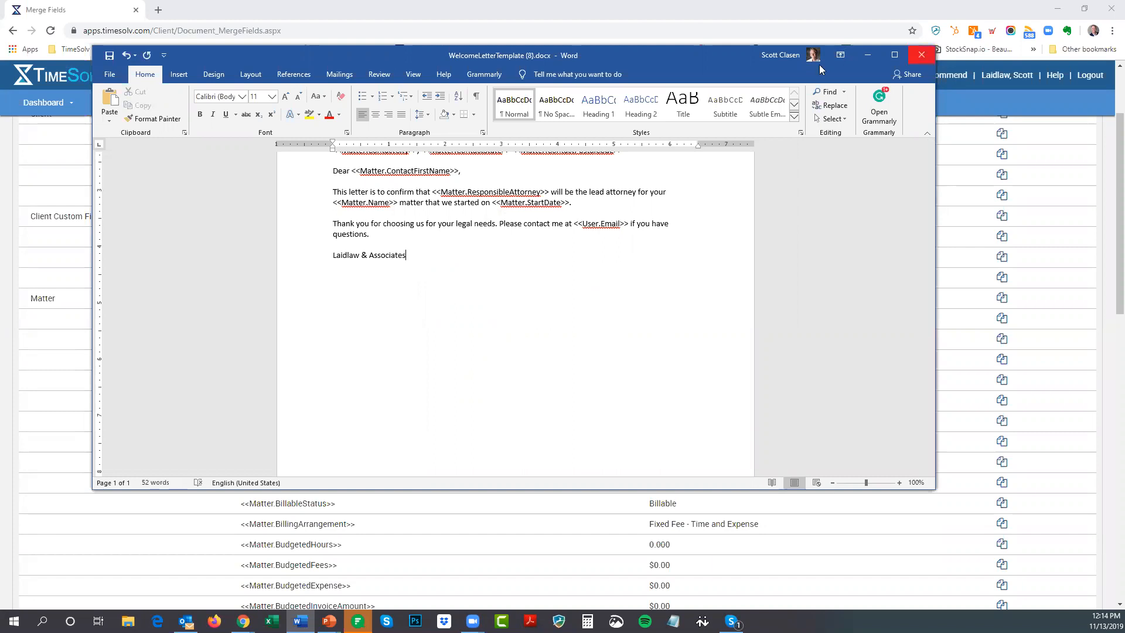
drag(713, 54, 1124, 54)
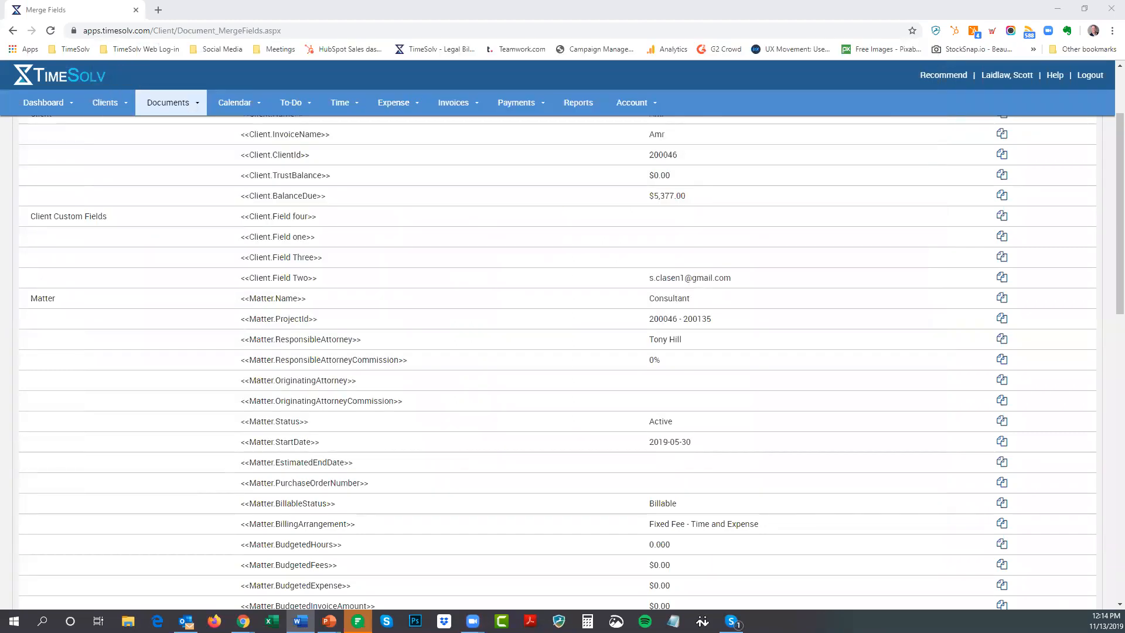
Begin a new document template, browse for a file, then cancel without adding one
click(218, 147)
scroll(176, 155, up, 3)
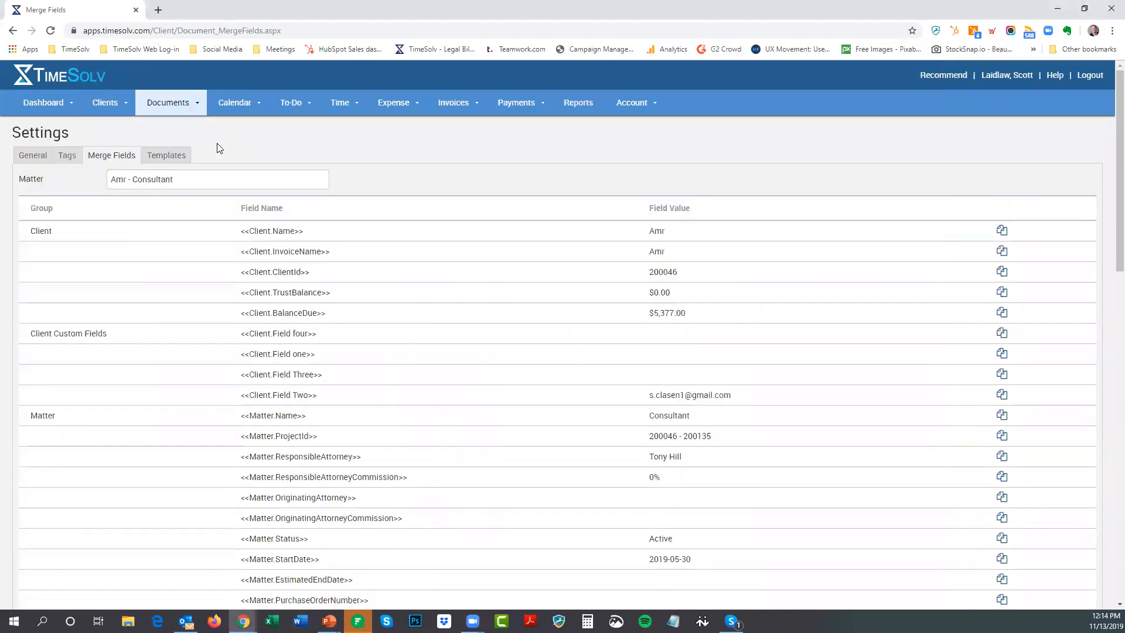
click(160, 156)
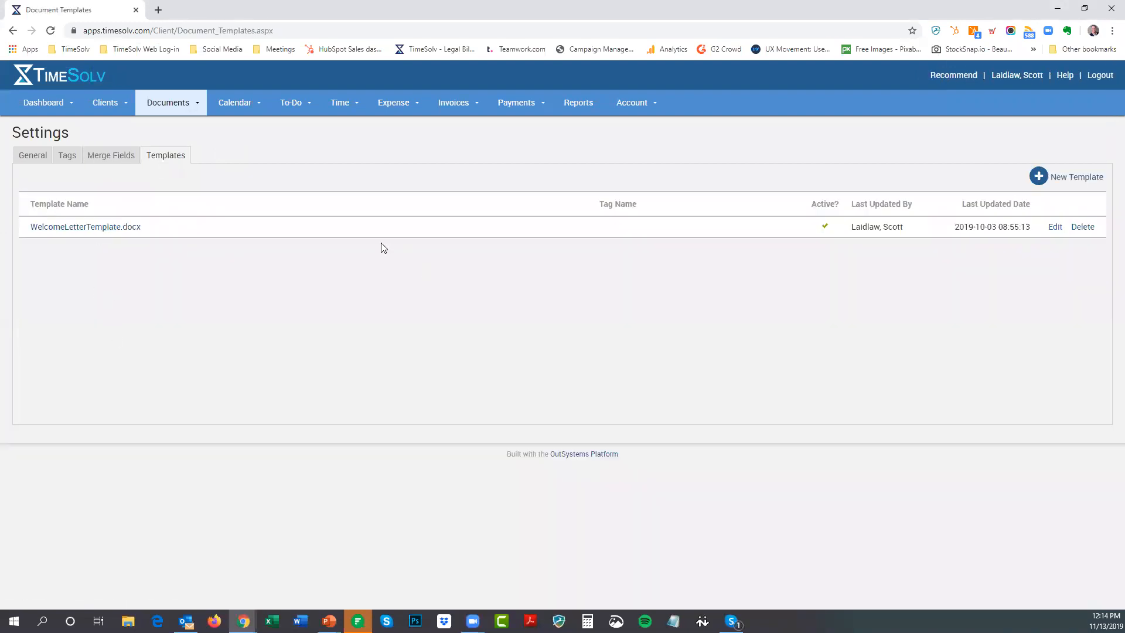
click(1082, 178)
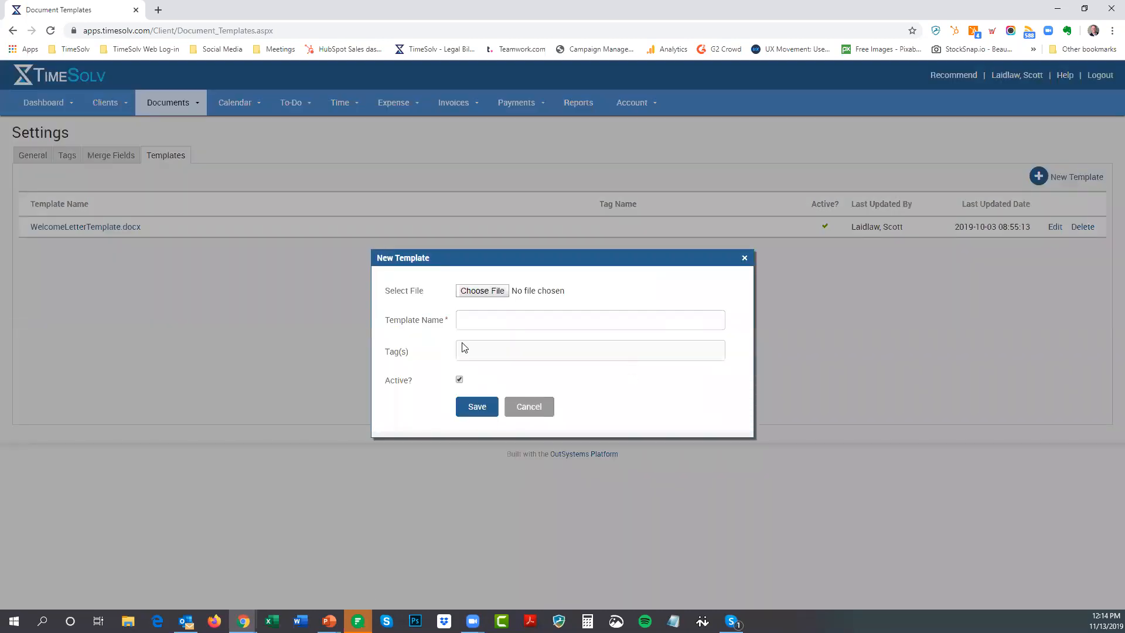
click(495, 291)
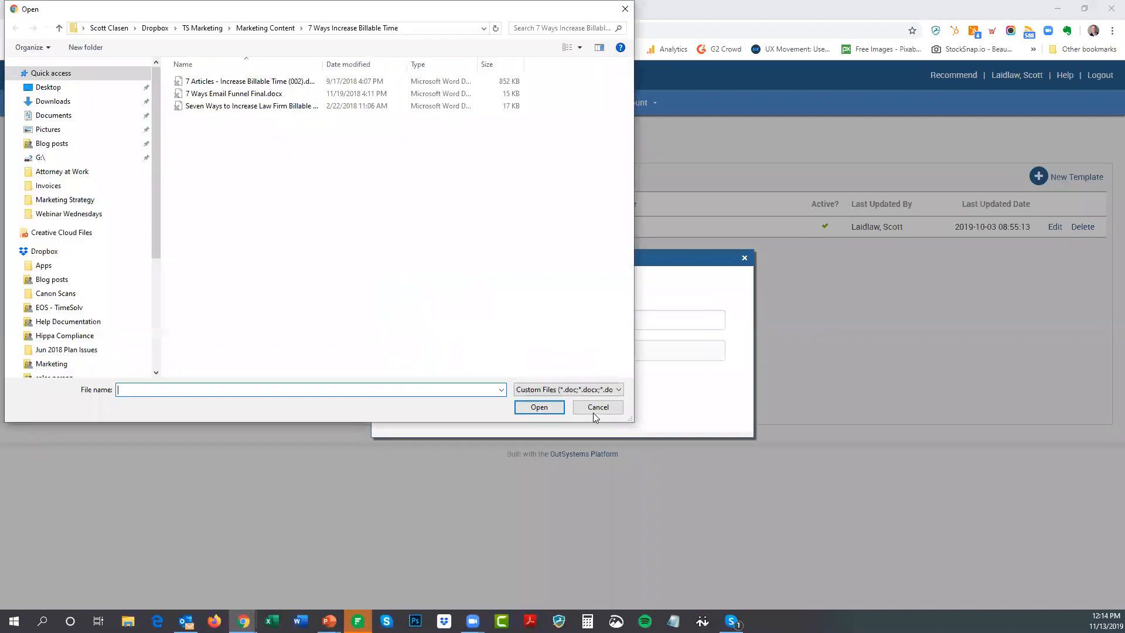
click(593, 411)
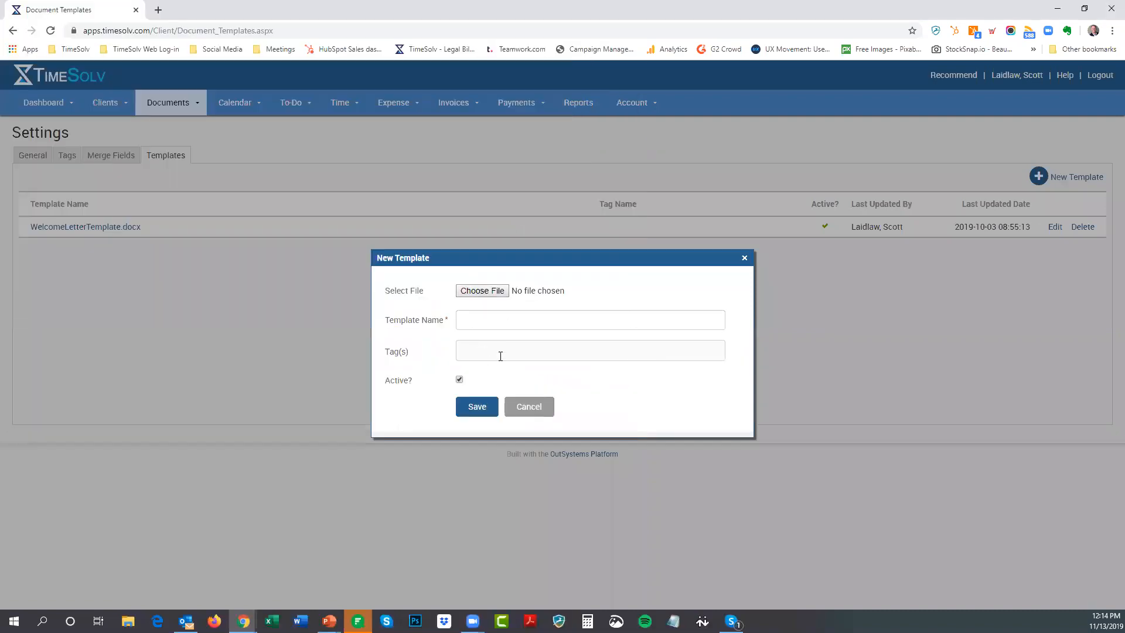
click(529, 406)
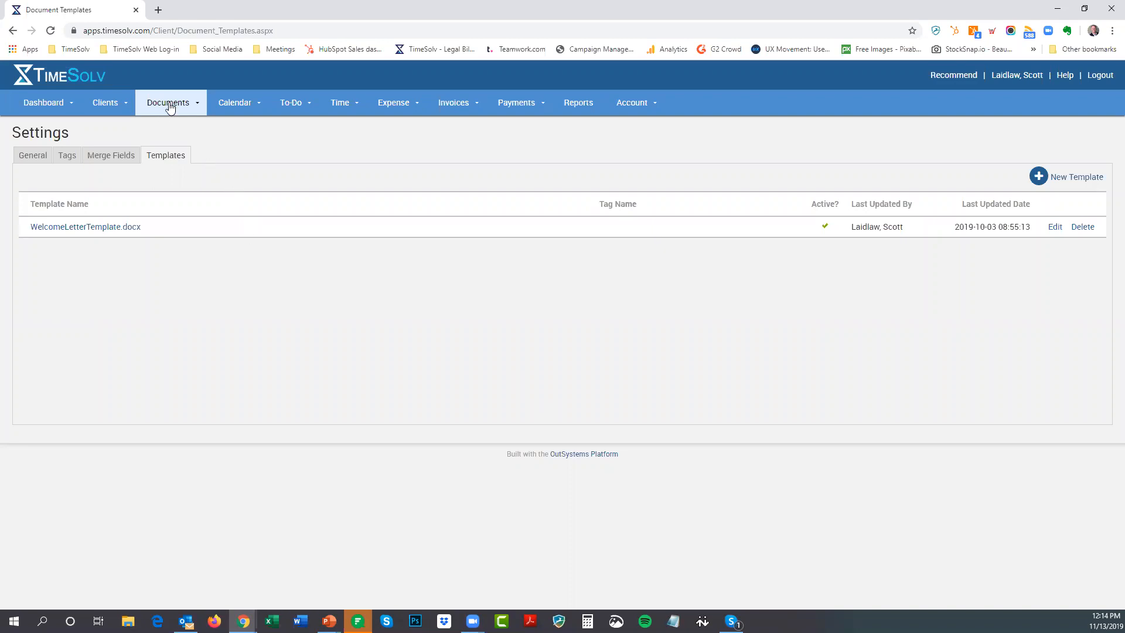
mouse_move(173, 103)
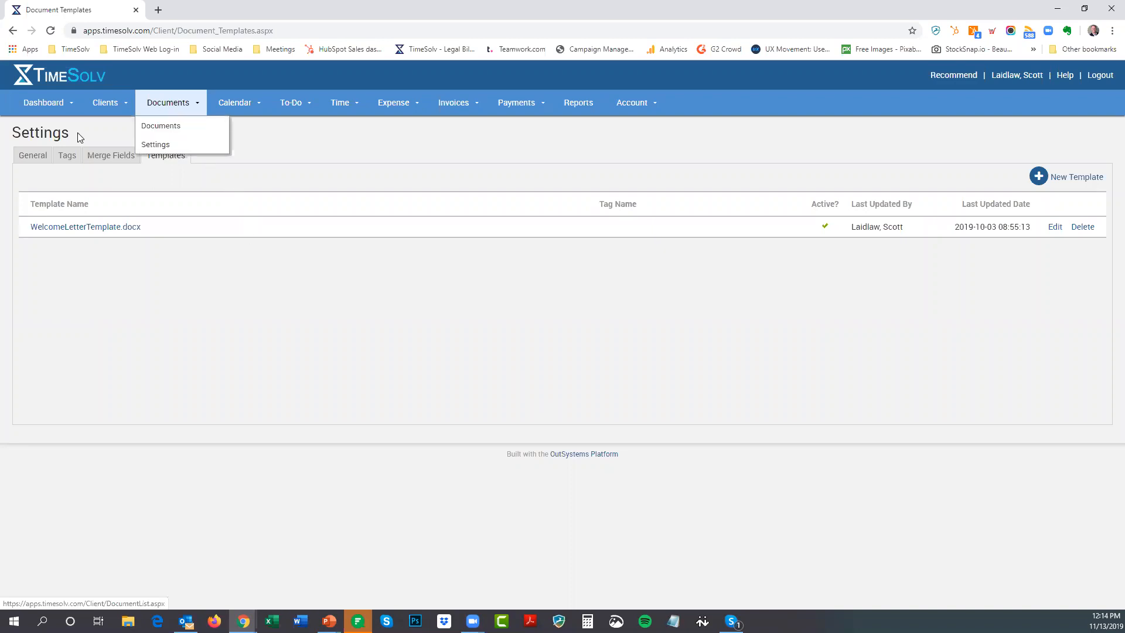
In Documents, keep all tags and open the client's July Certification Work folder
click(167, 129)
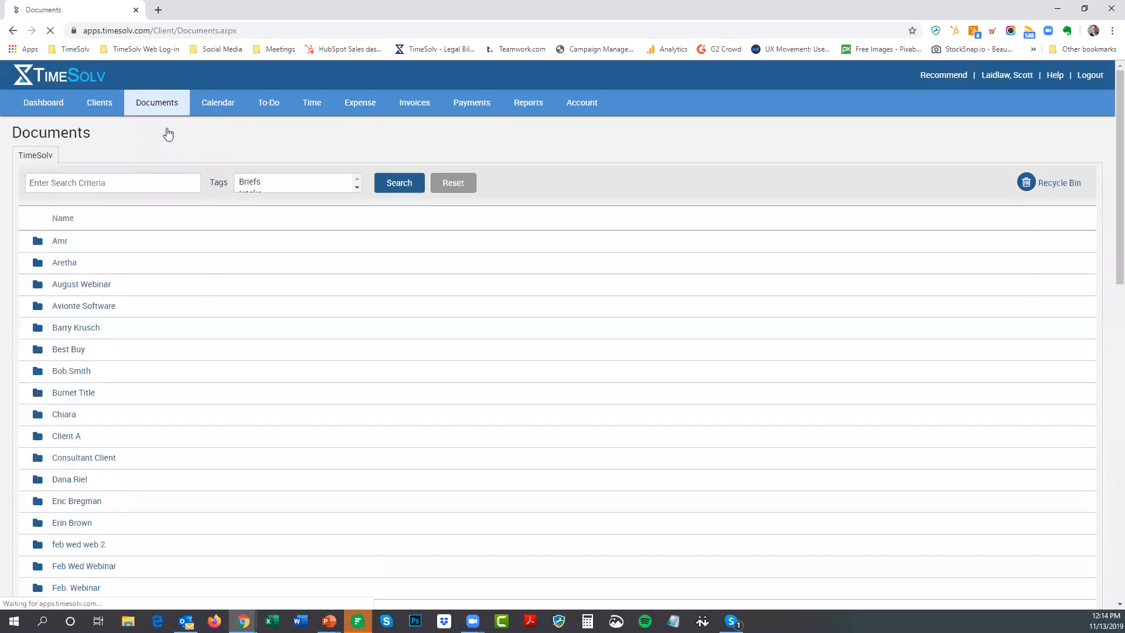
scroll(87, 266, down, 3)
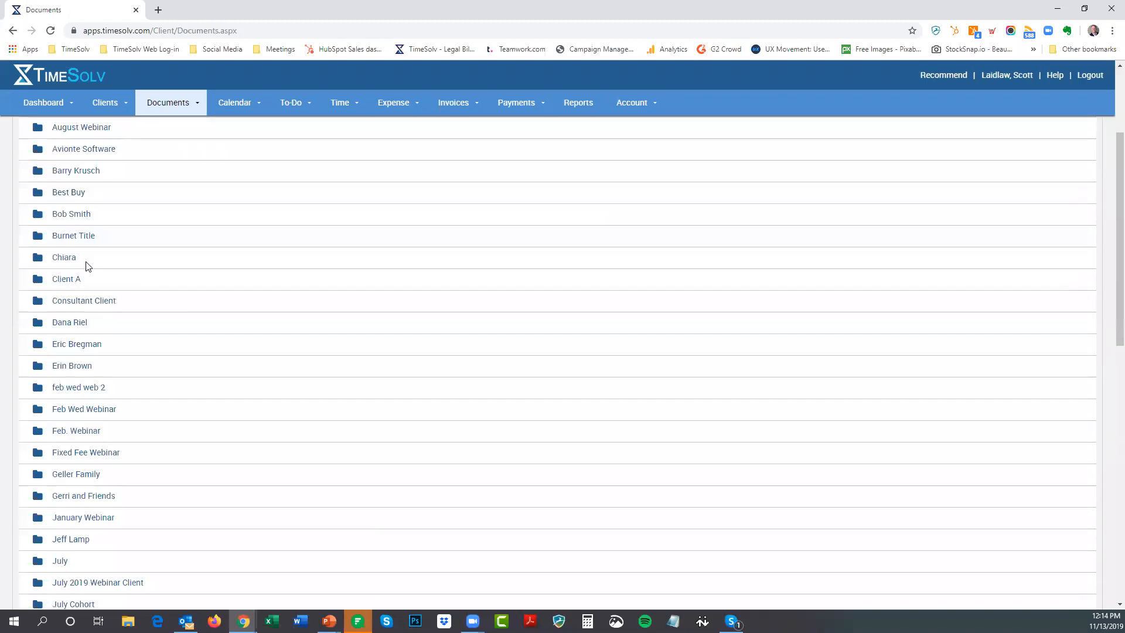
scroll(87, 267, down, 10)
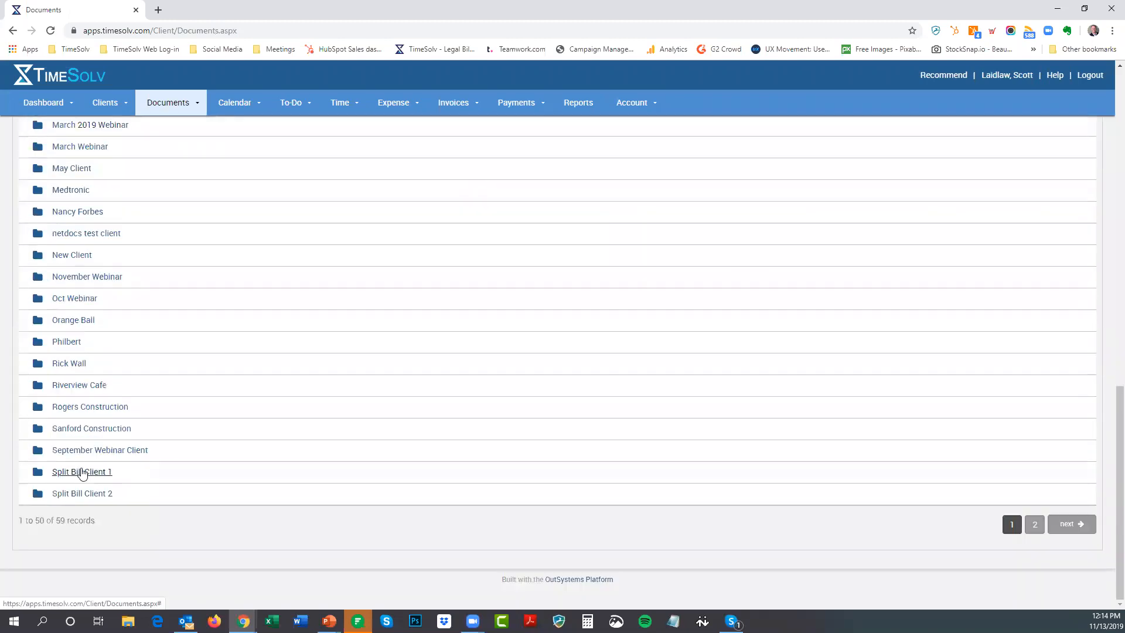
scroll(82, 351, up, 13)
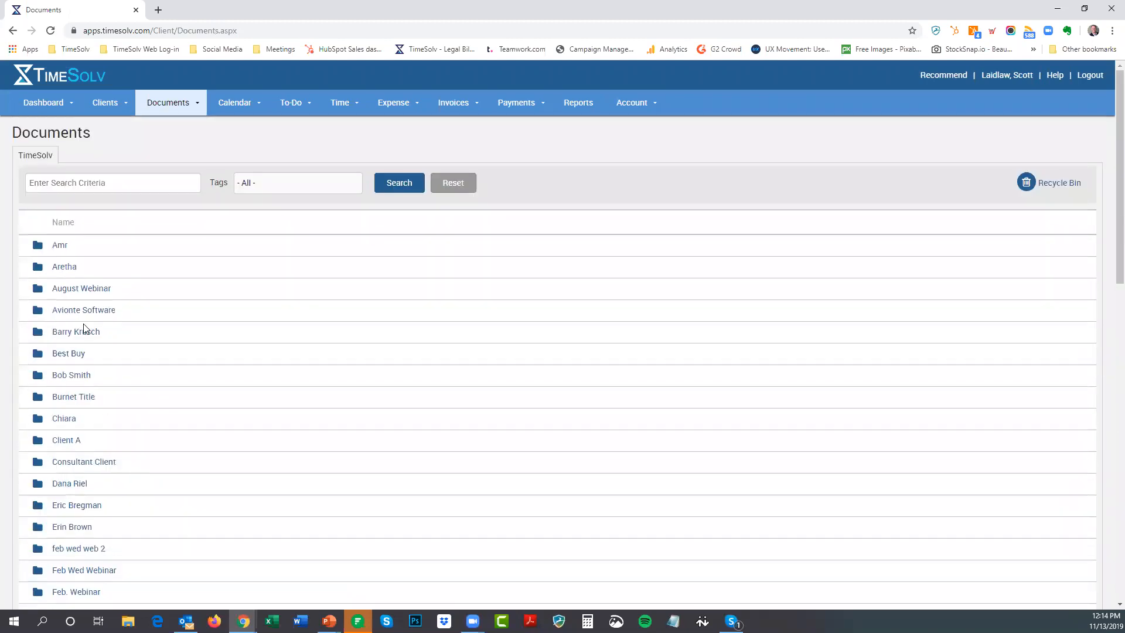
click(277, 184)
click(542, 151)
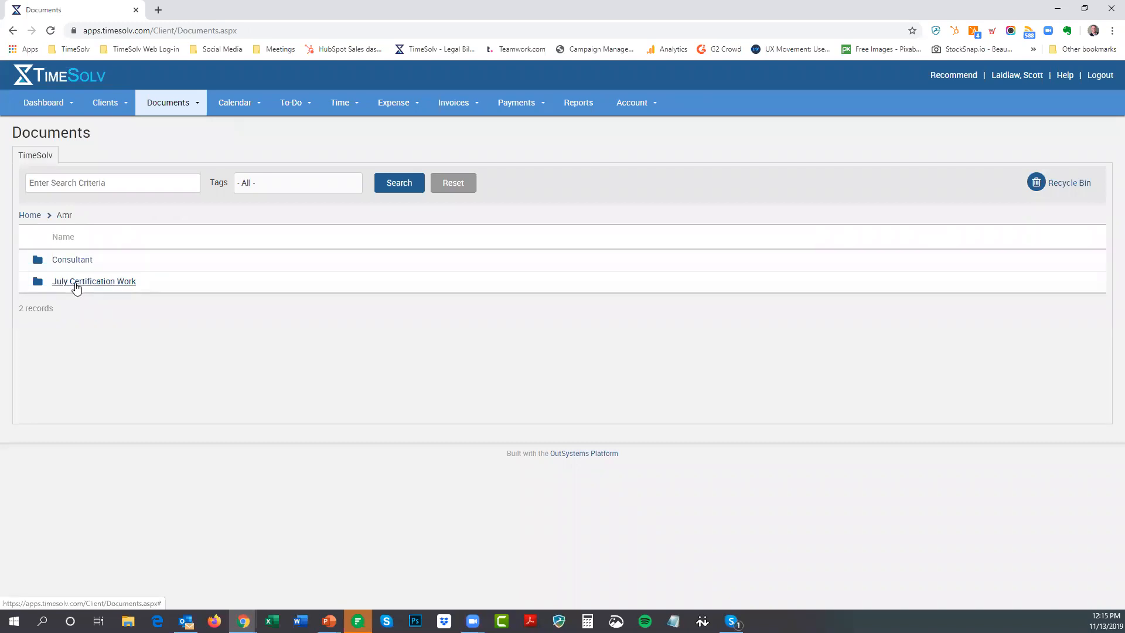
click(77, 284)
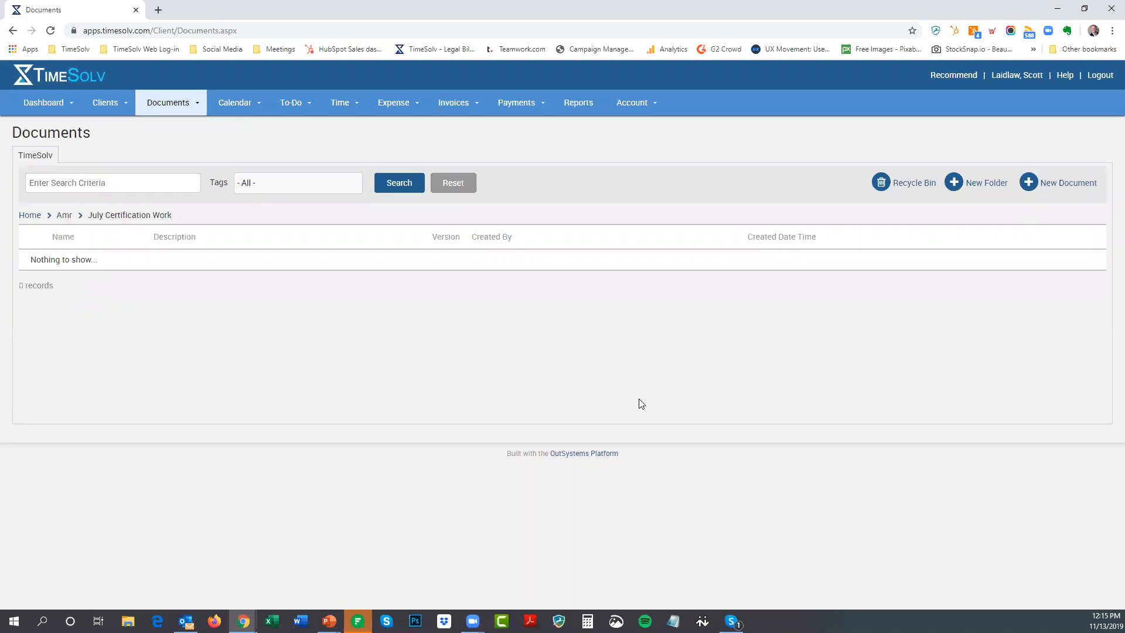
click(1065, 184)
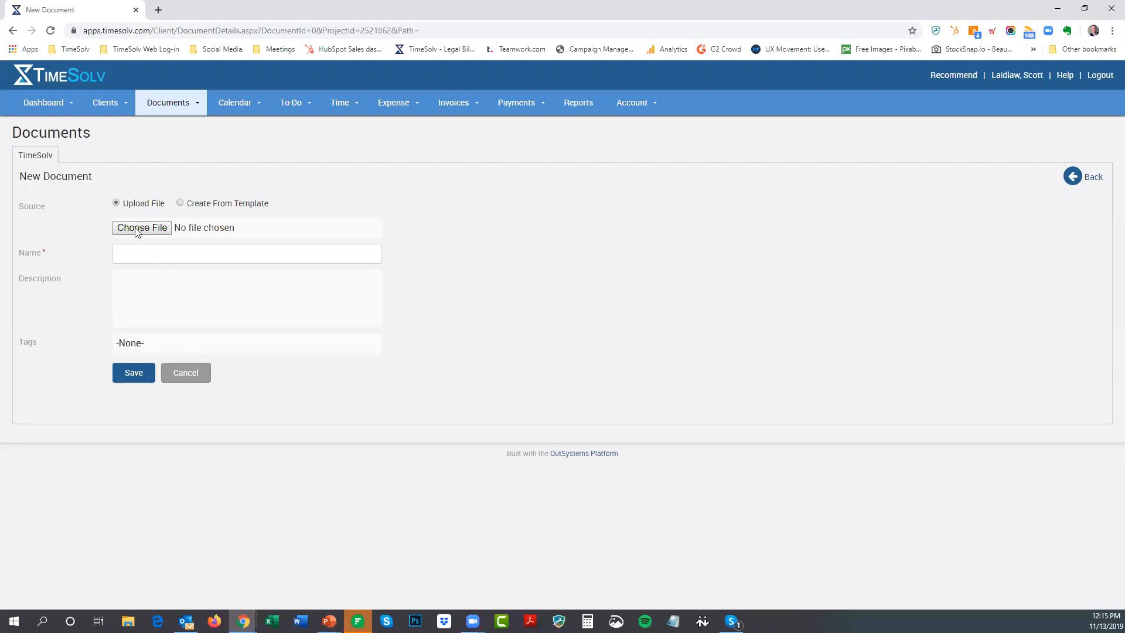
Generate 'Amr Welcome Doc' as a Word file from WelcomeLetterTemplate.docx, untagged, and save it
click(180, 204)
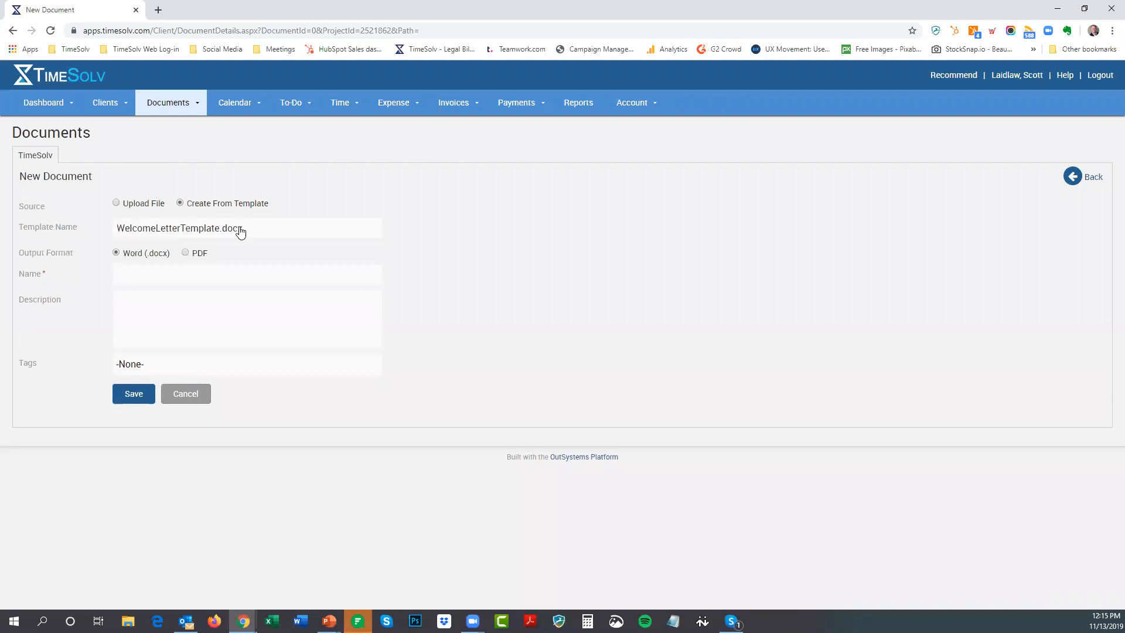
click(287, 237)
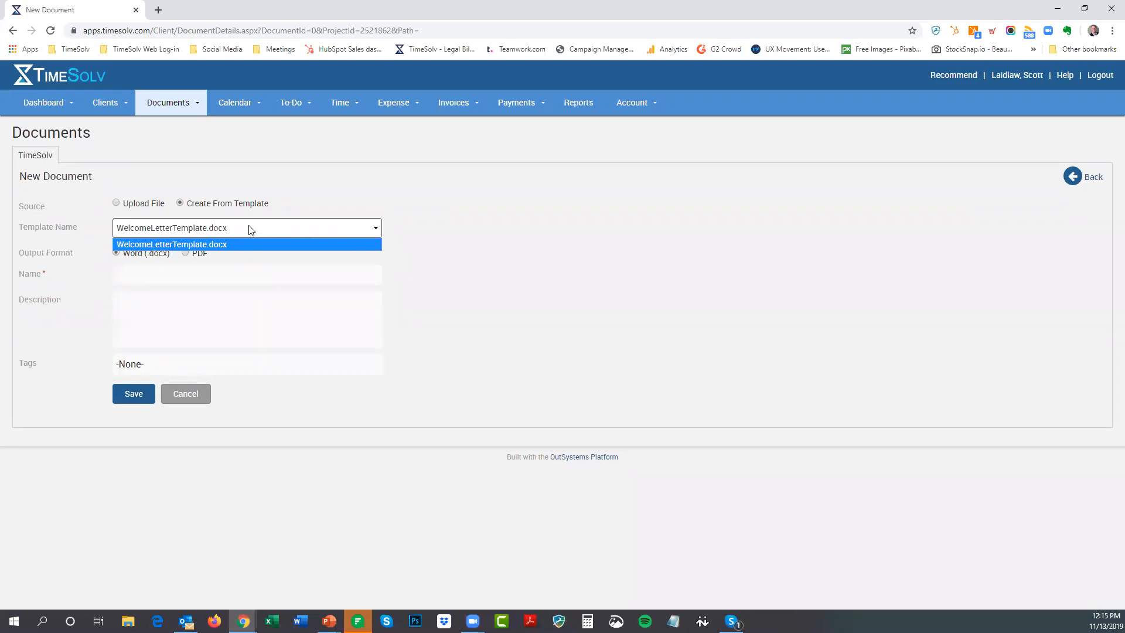
click(233, 226)
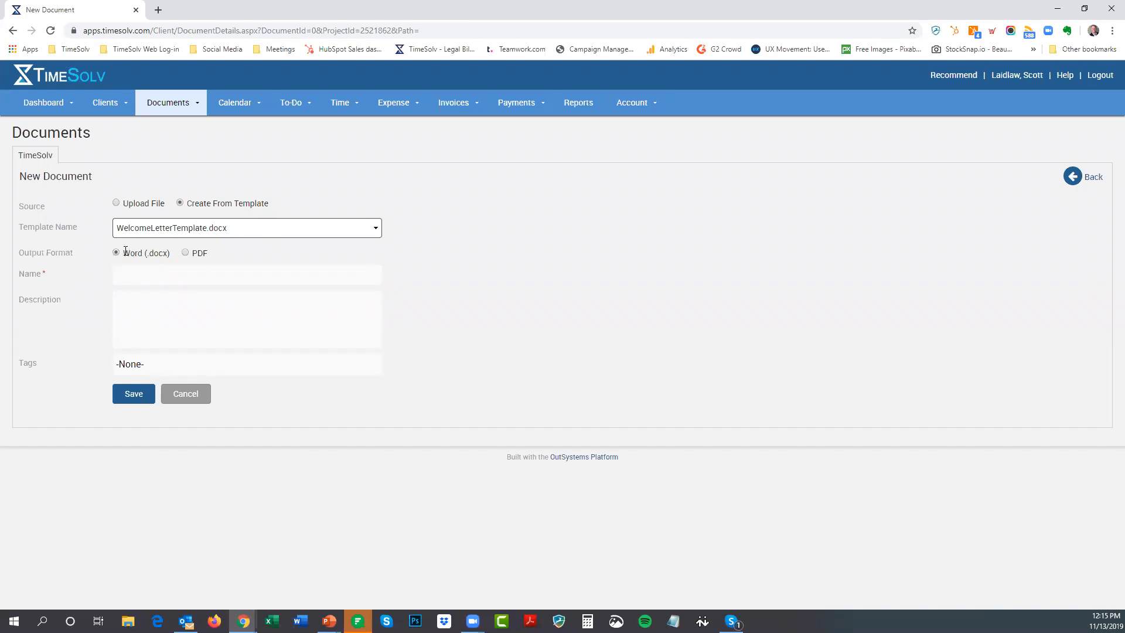
click(150, 275)
text(Amr Welcome Doc)
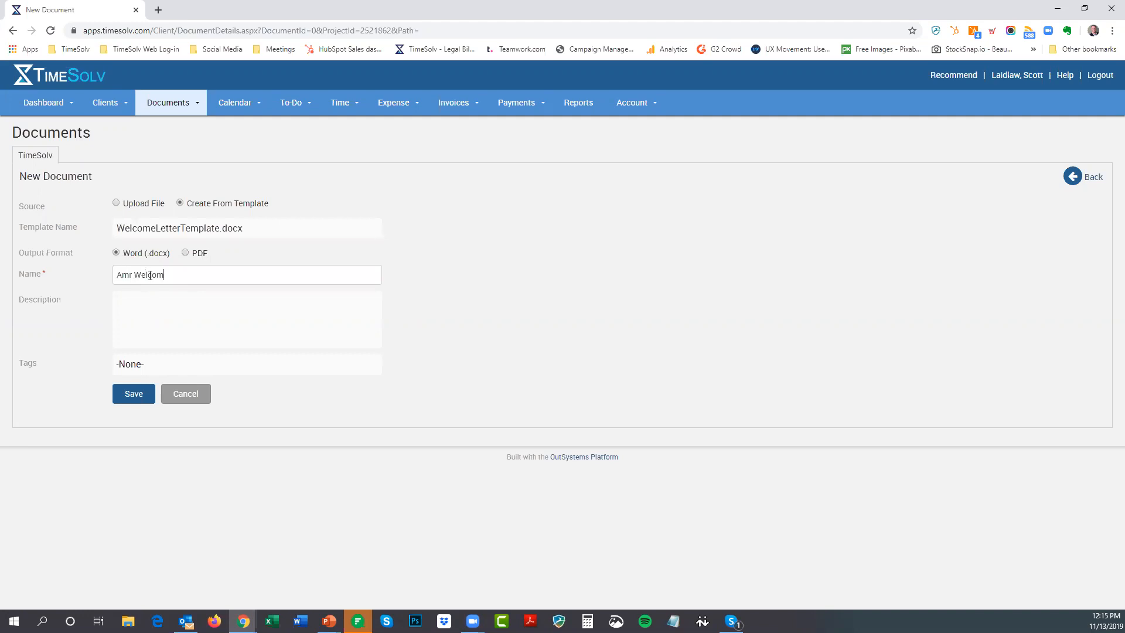
click(143, 304)
click(165, 371)
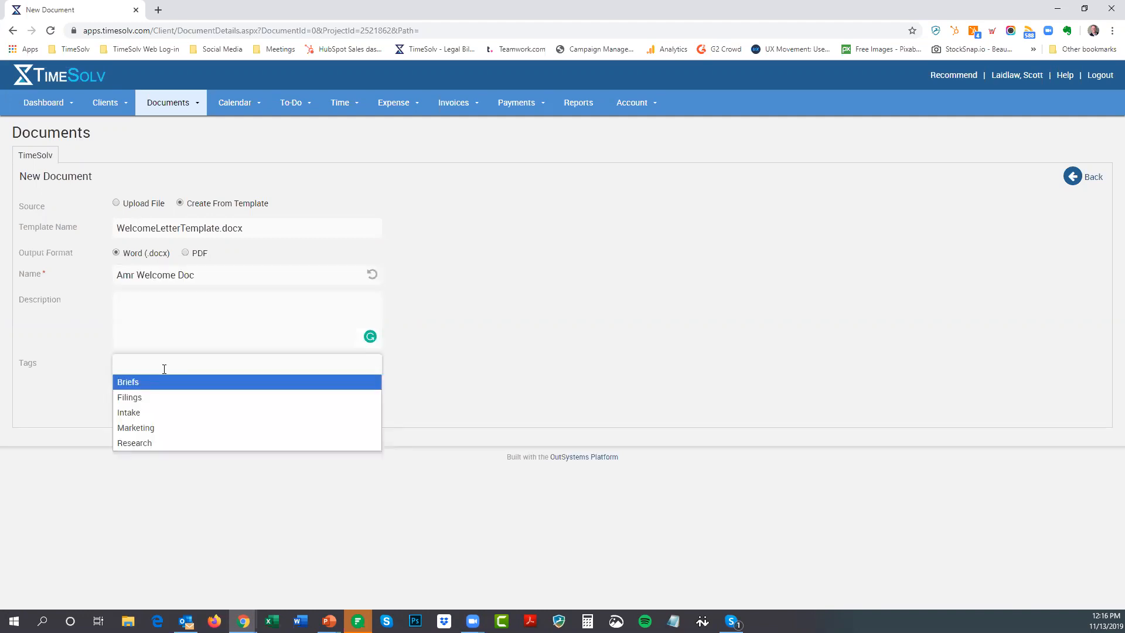
click(493, 303)
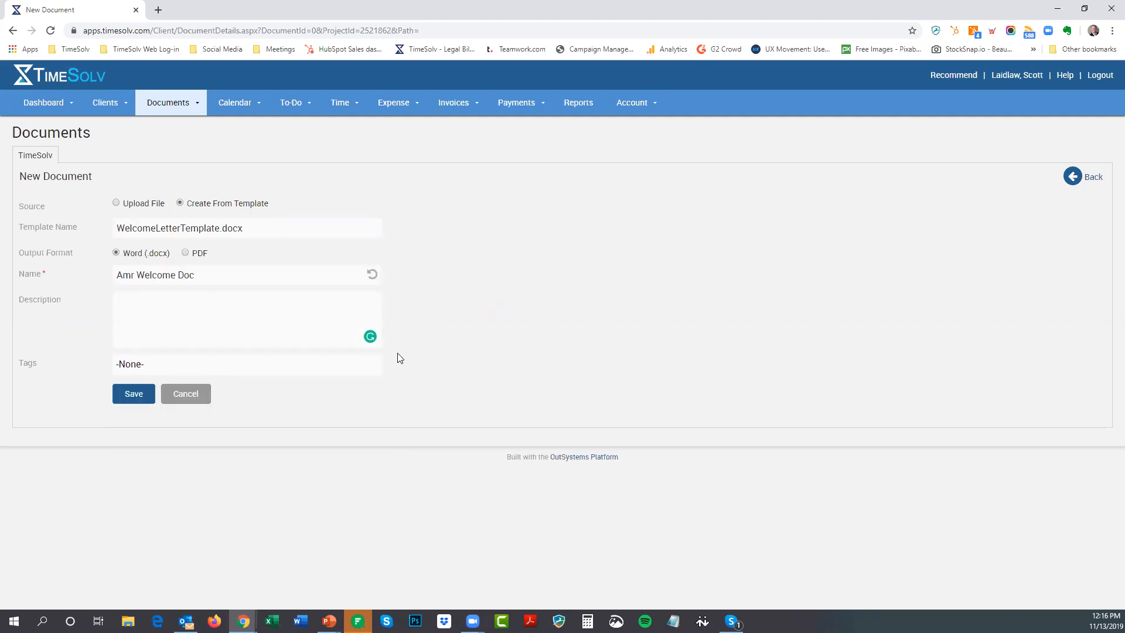
click(130, 396)
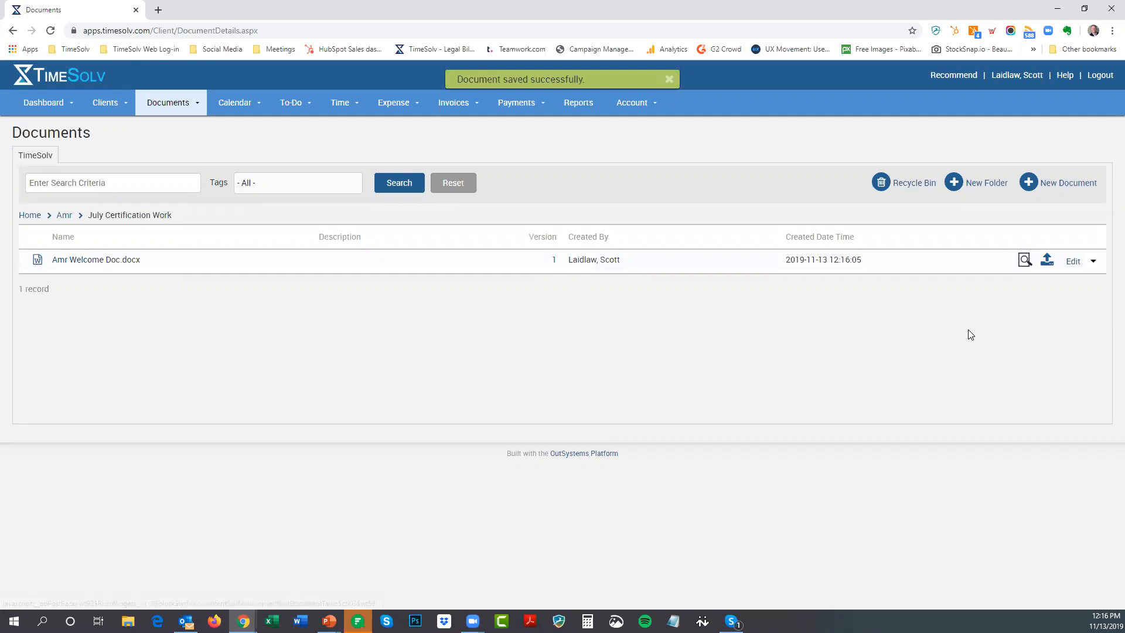
click(1026, 263)
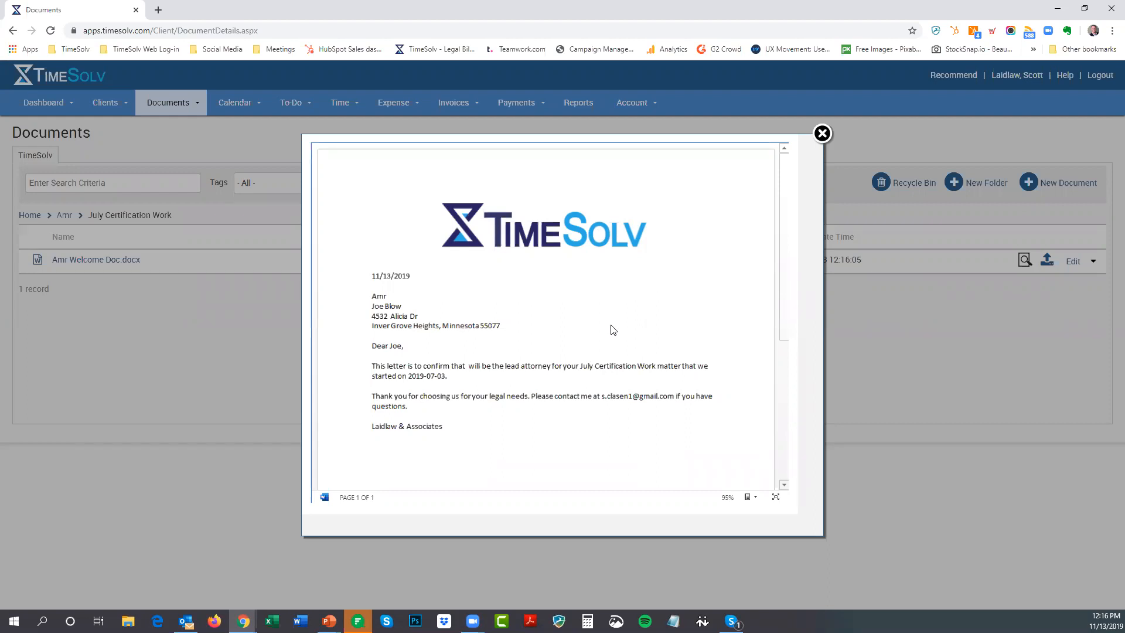
drag(378, 305, 404, 306)
click(549, 328)
click(822, 133)
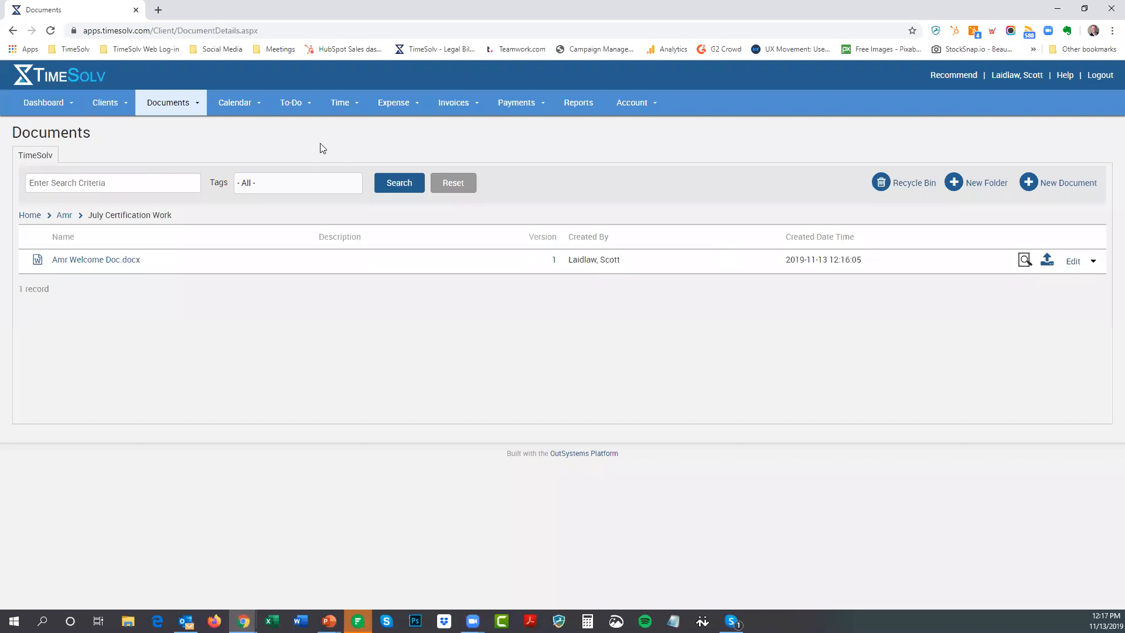
Open the July Certification Work matter's Documents tab and leave a new document form unsaved
click(106, 104)
click(107, 127)
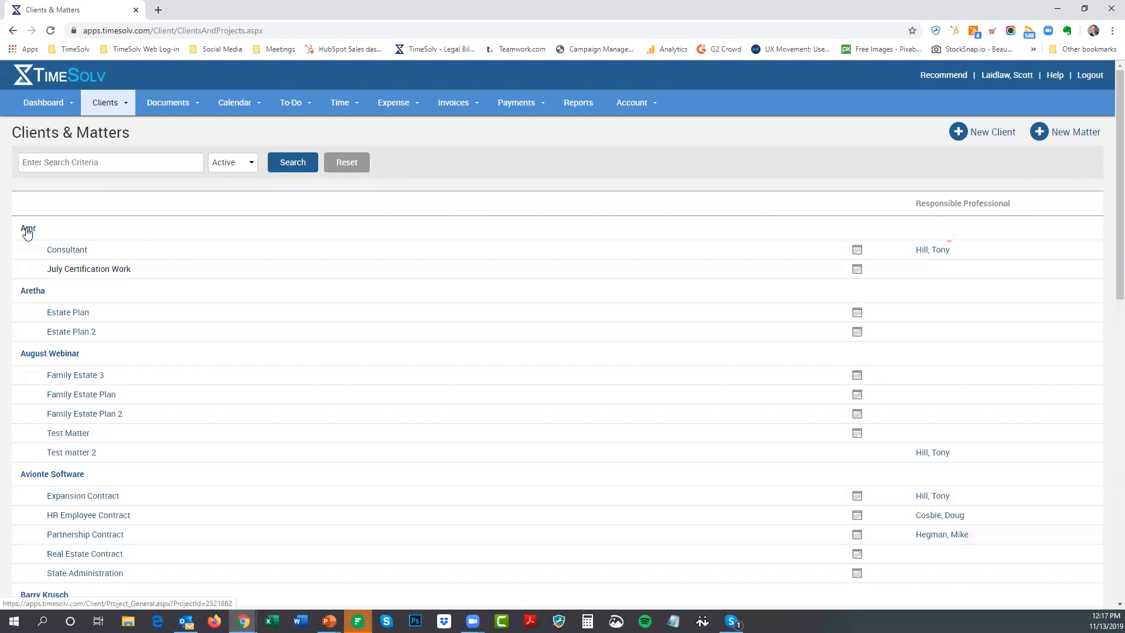
click(99, 272)
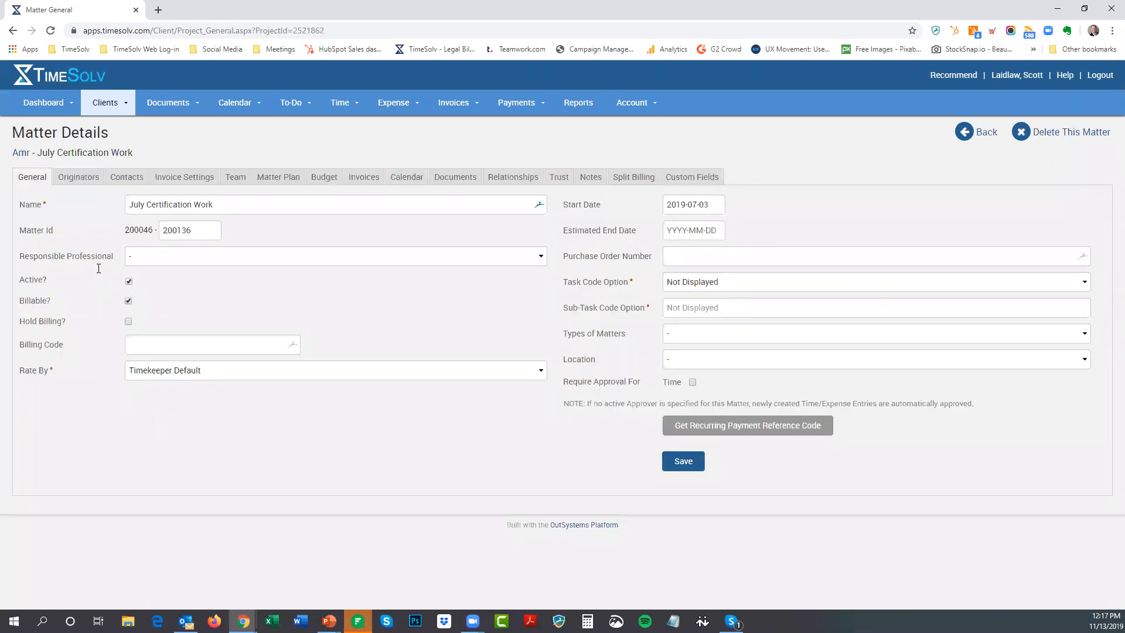
click(455, 172)
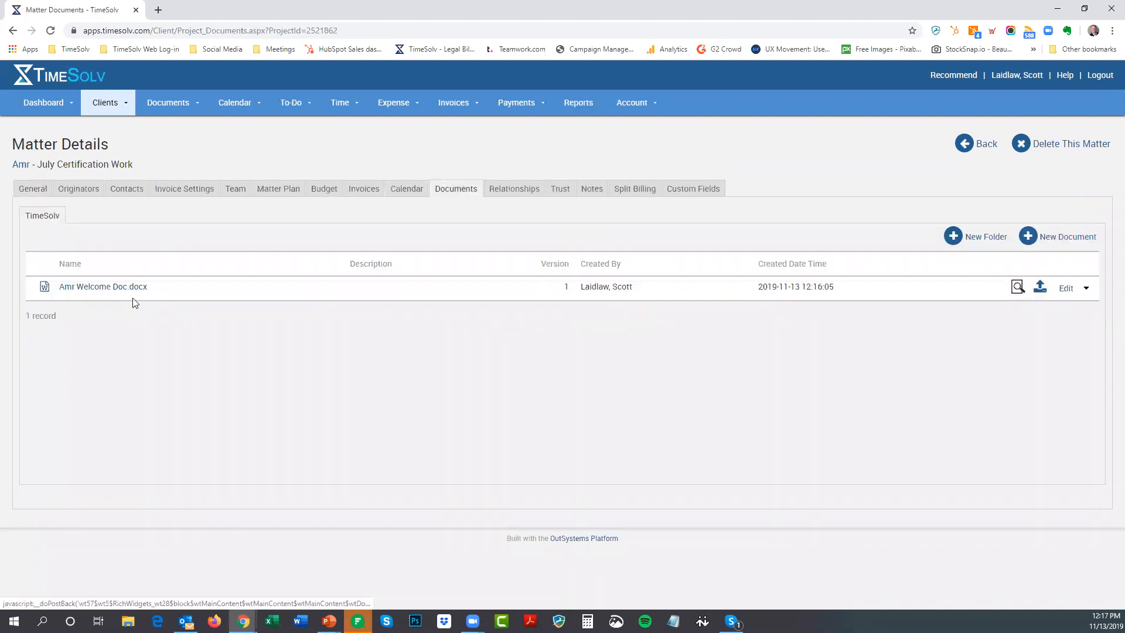
click(1056, 240)
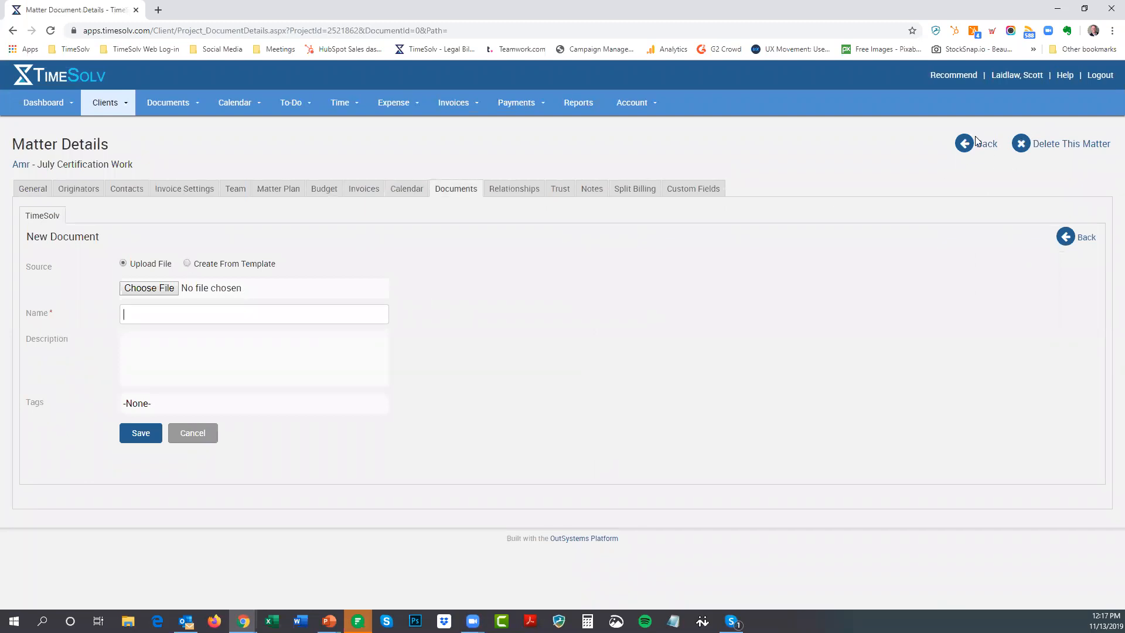
click(977, 142)
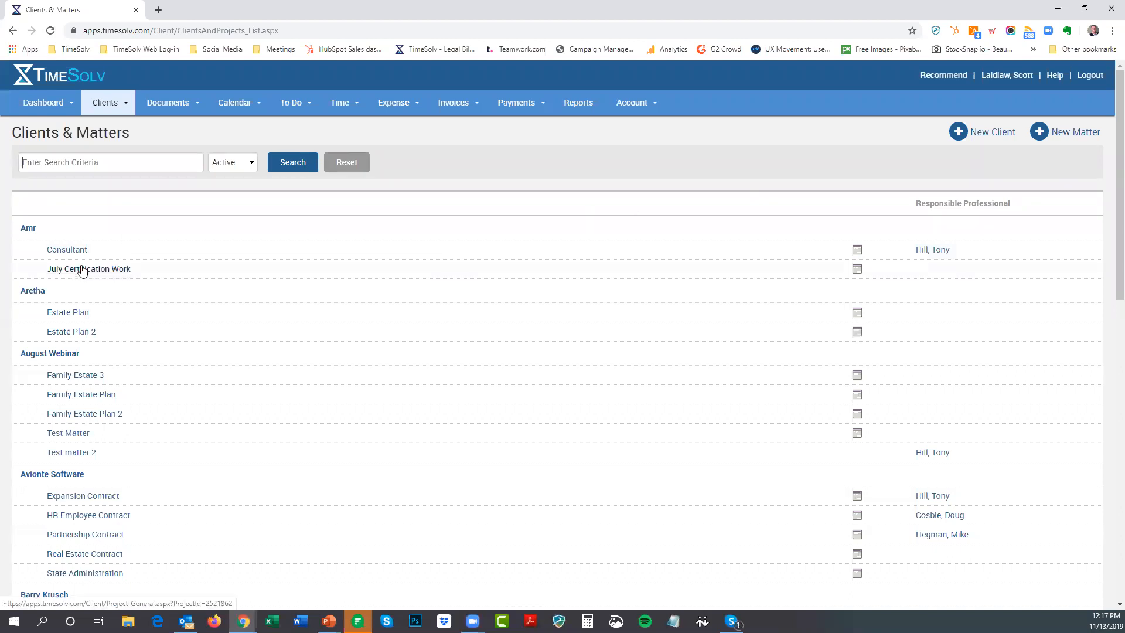
Return to the Clients & Matters list, then switch to the Today's Webinar slideshow
mouse_move(176, 107)
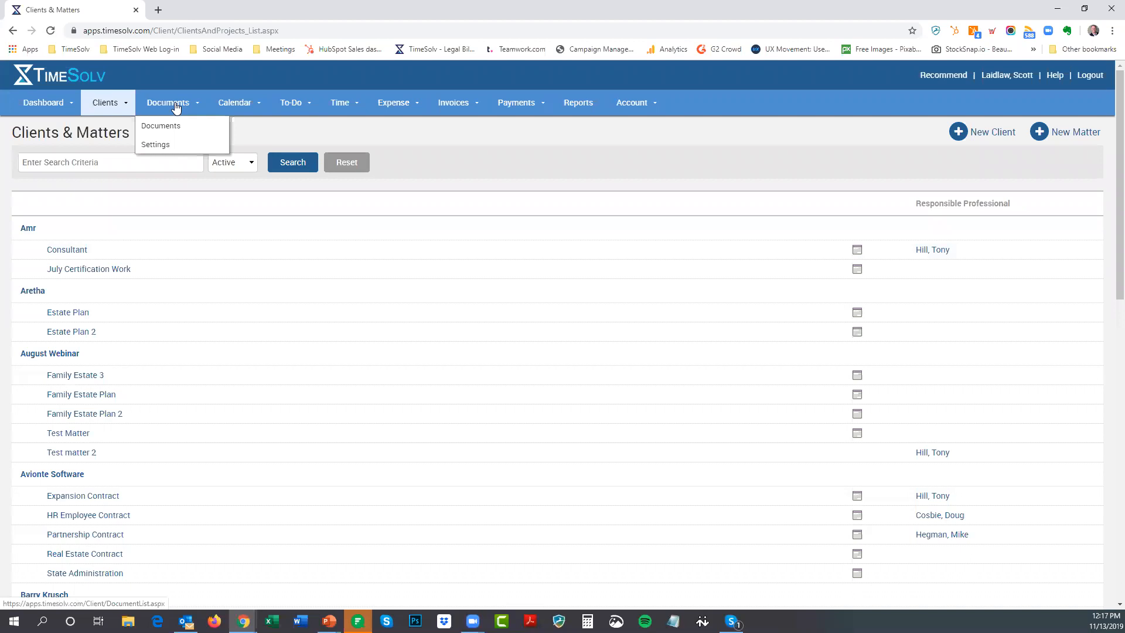
click(170, 103)
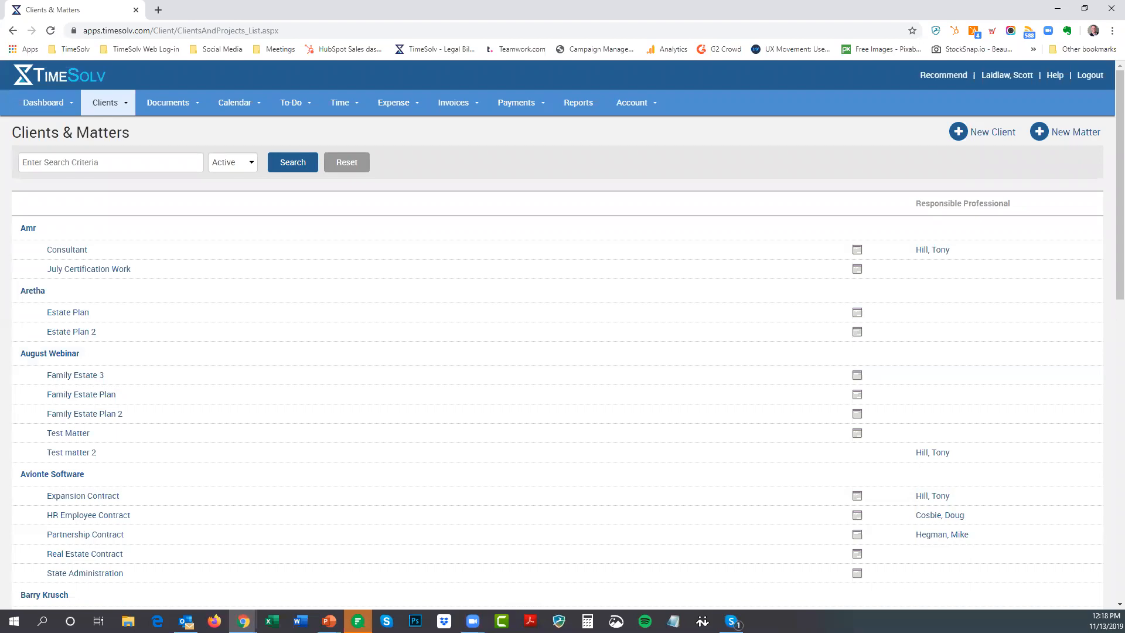
key(alt+Tab)
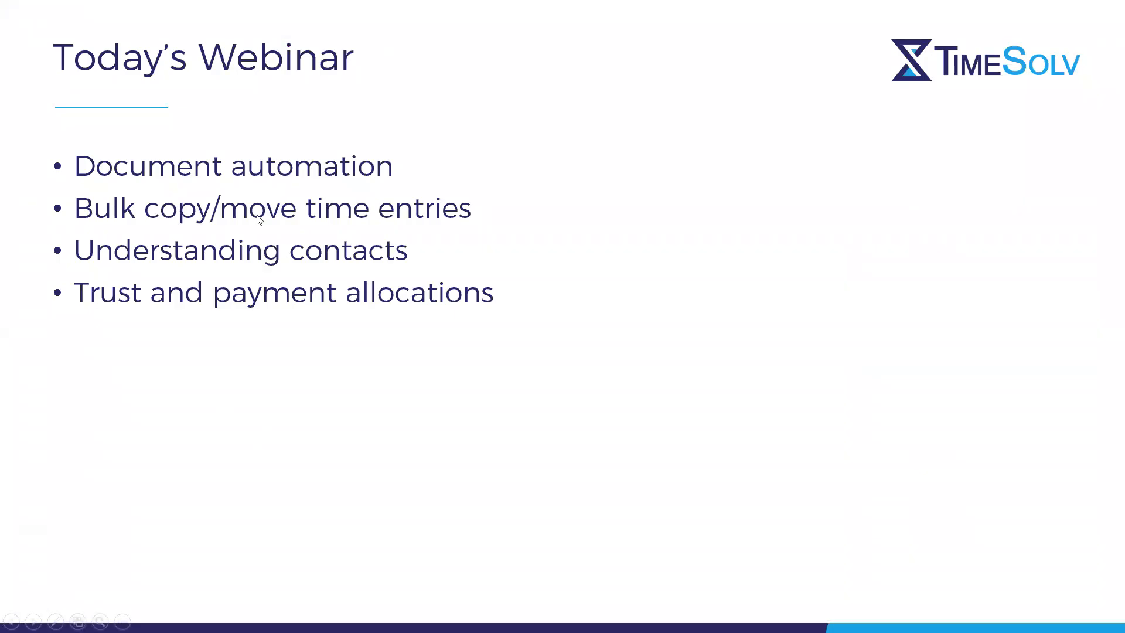
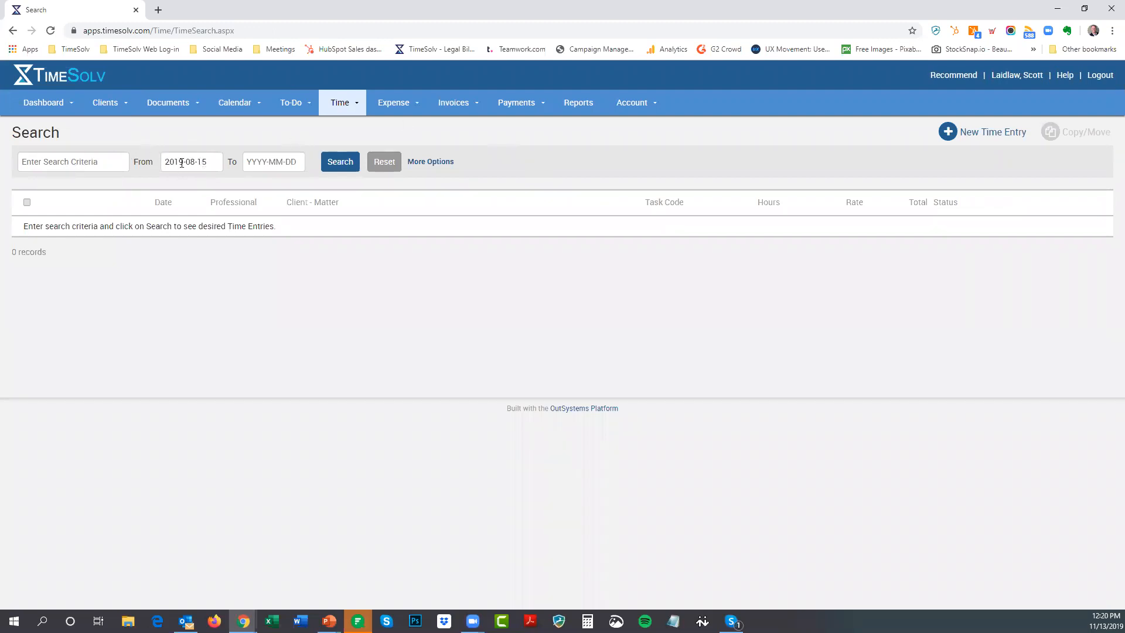
Show more search options and review the Professional, Client - Matter, Status and Billable Type lists
click(427, 162)
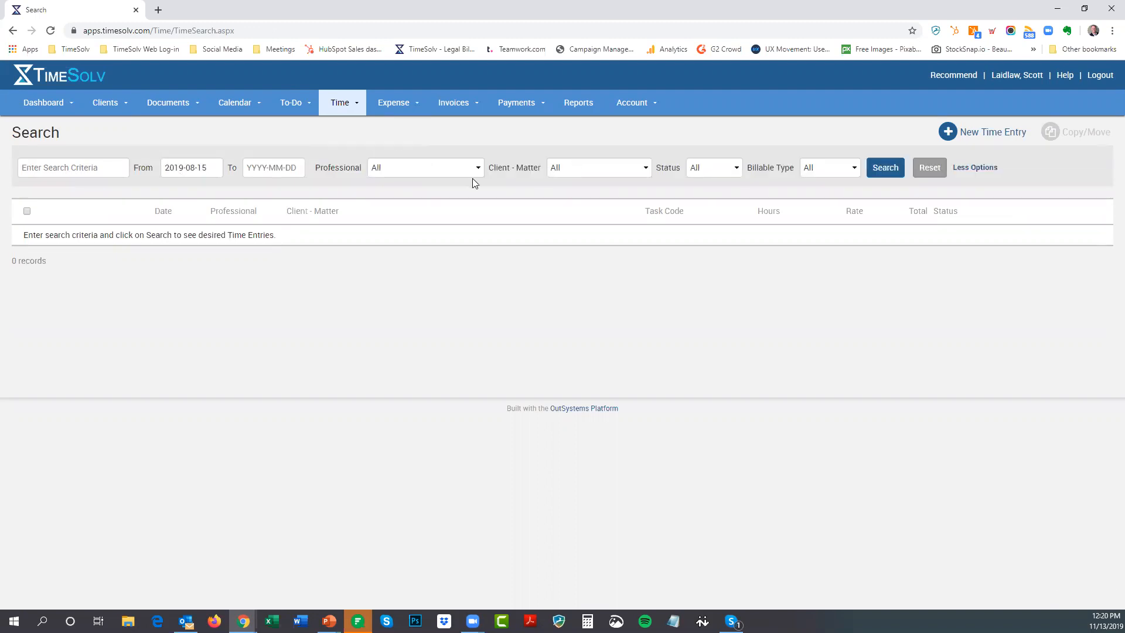
click(437, 168)
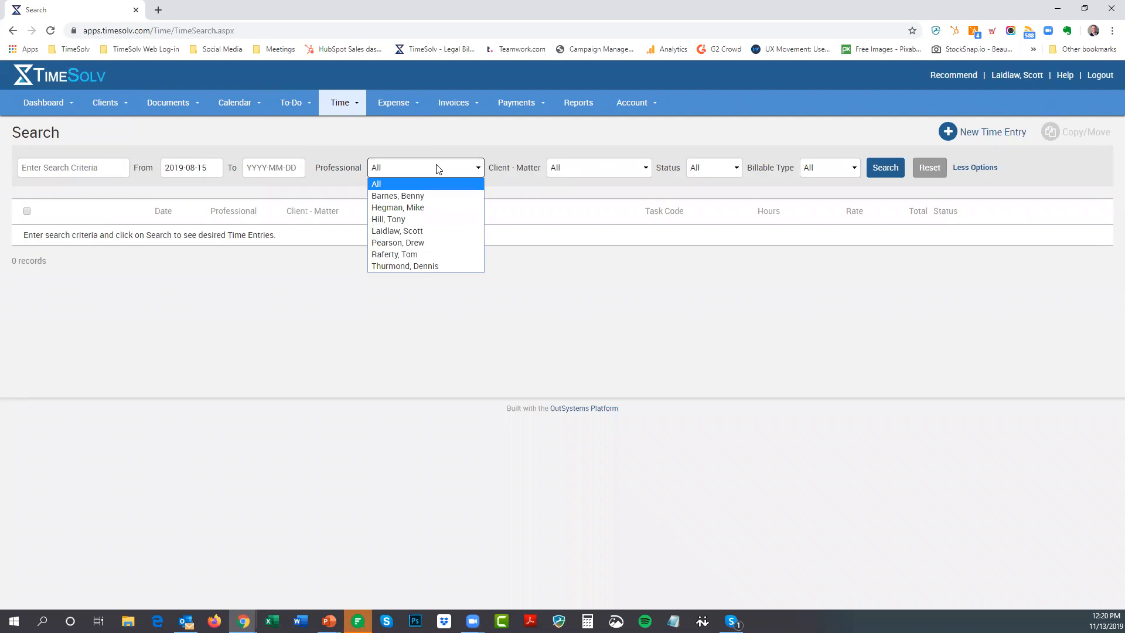
click(506, 150)
click(591, 167)
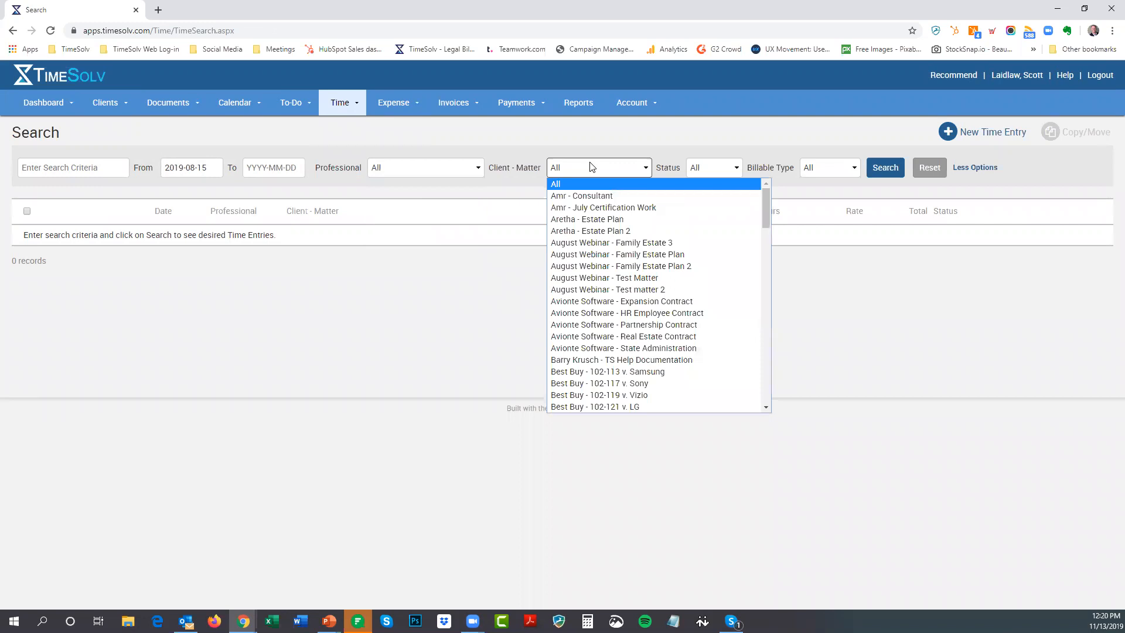
click(706, 169)
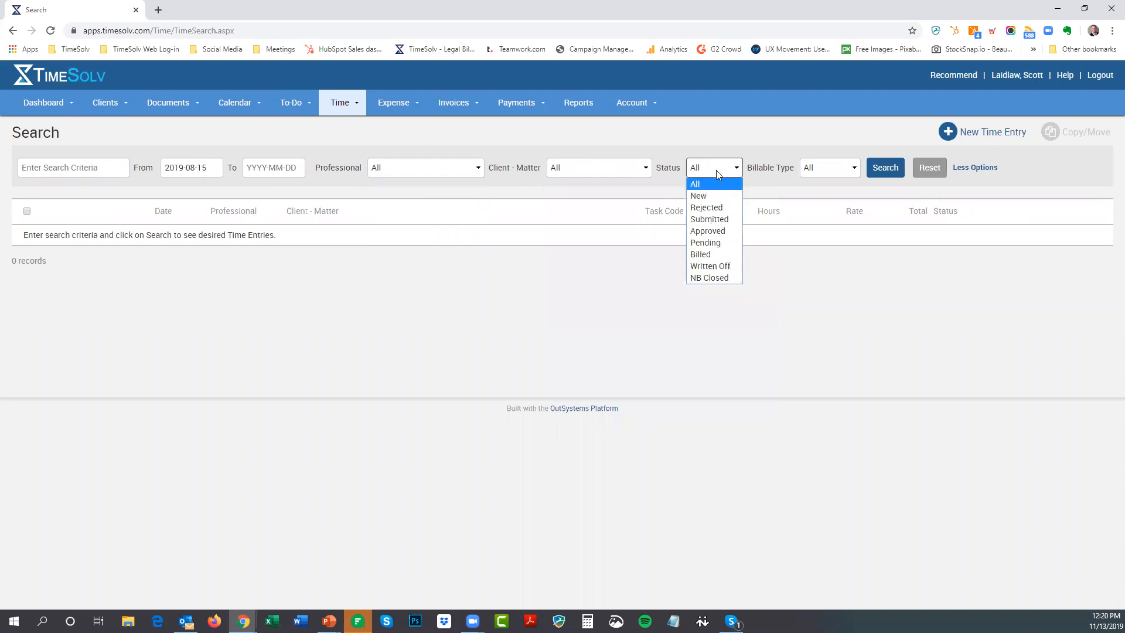
click(718, 171)
click(837, 169)
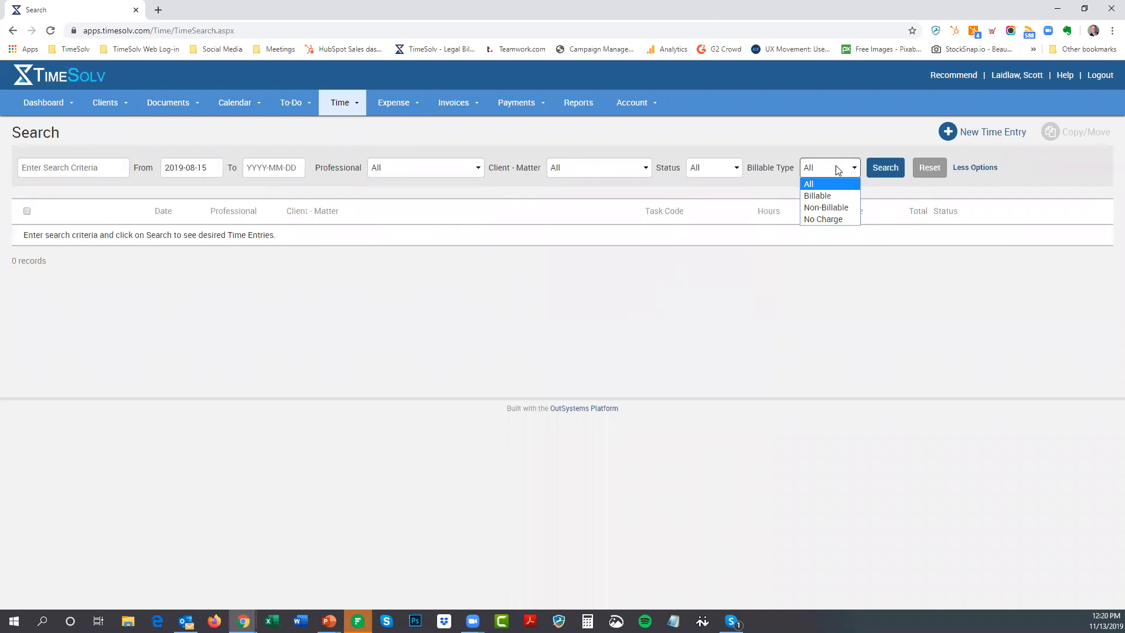
Set the Client - Matter filter to Client A - Matter F
click(582, 170)
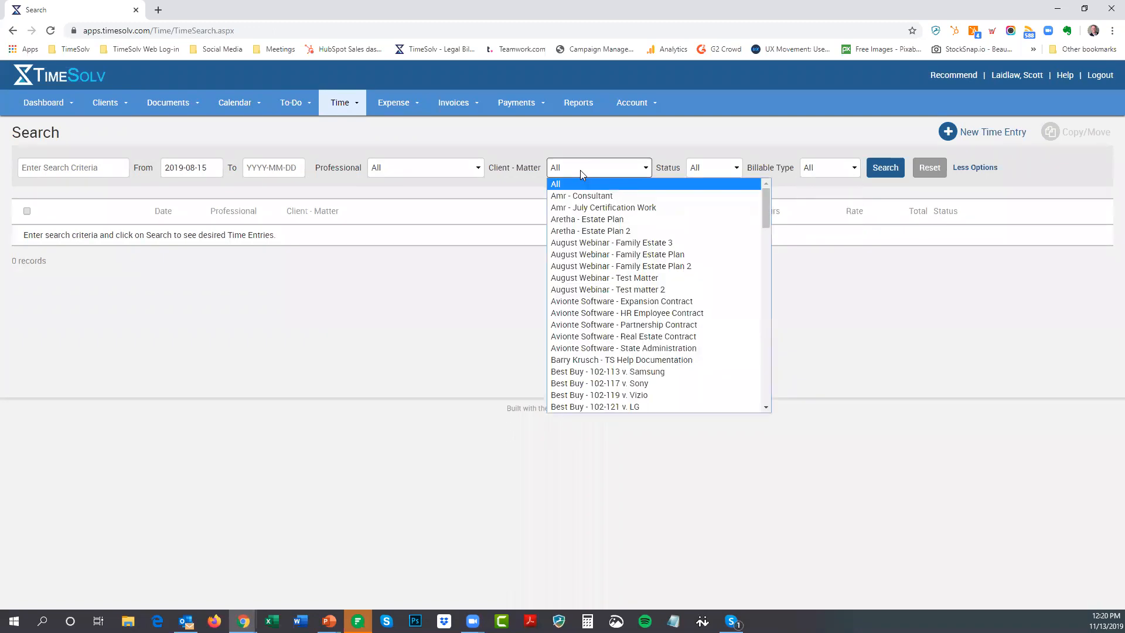
scroll(621, 281, down, 6)
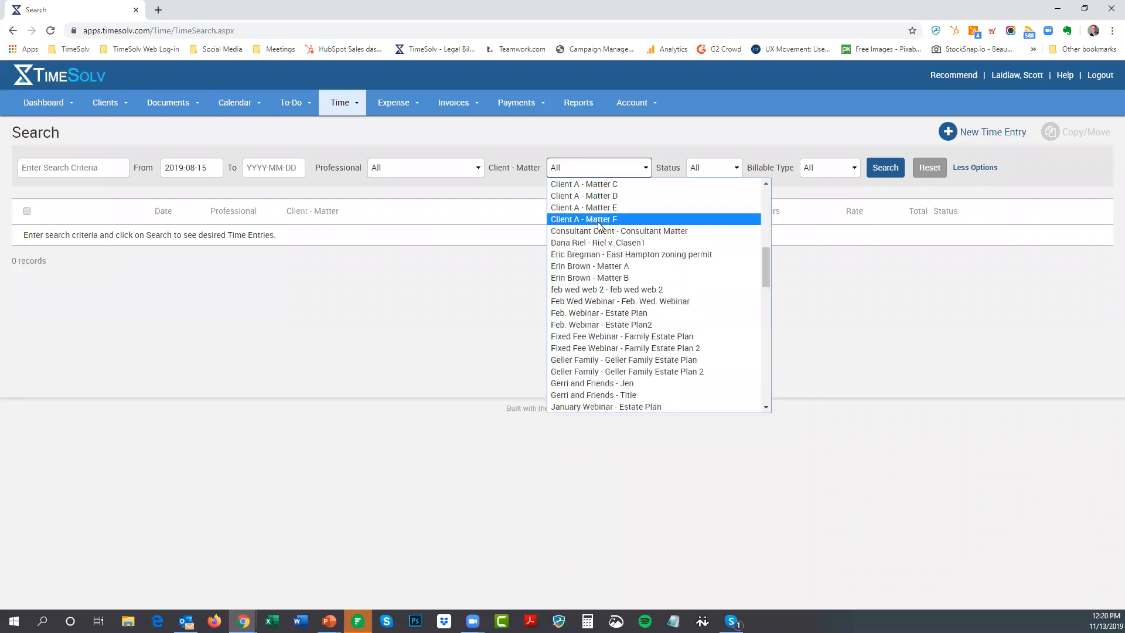
click(588, 220)
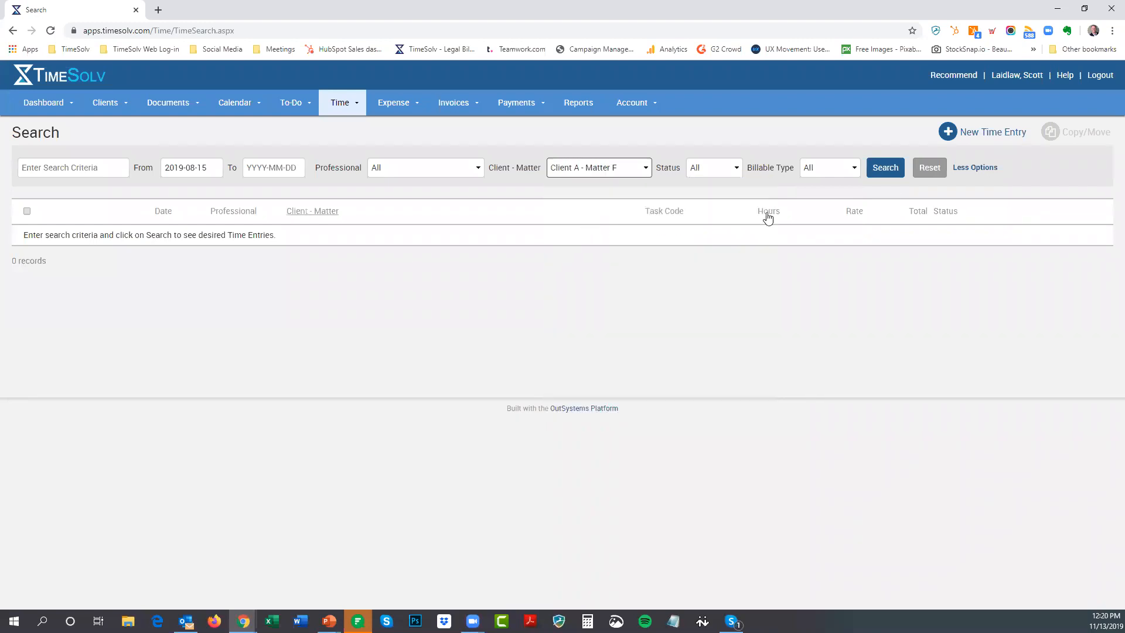
Search to list the eight Matter F entries (15.800 hours, $4,291.00) and view the first entry's approval details
click(883, 170)
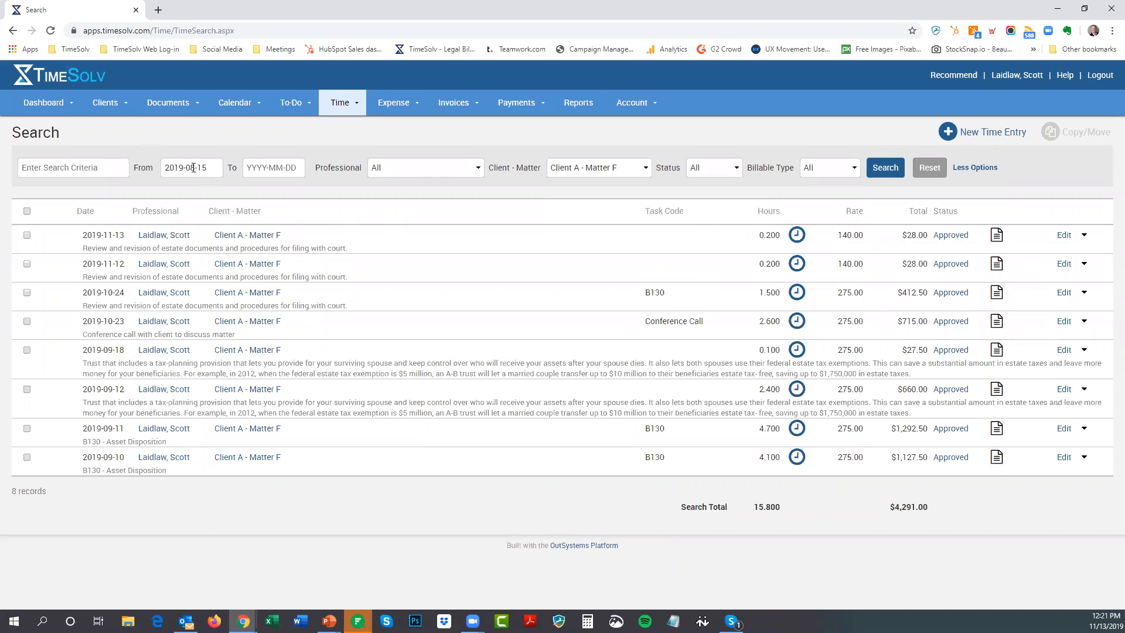
click(951, 235)
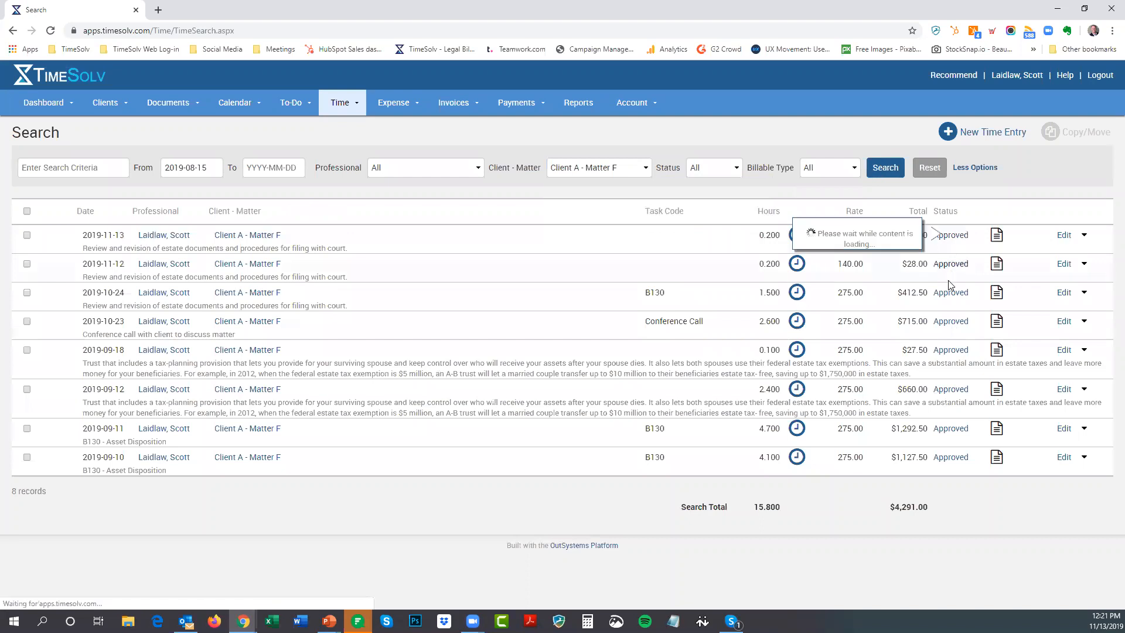
mouse_move(940, 353)
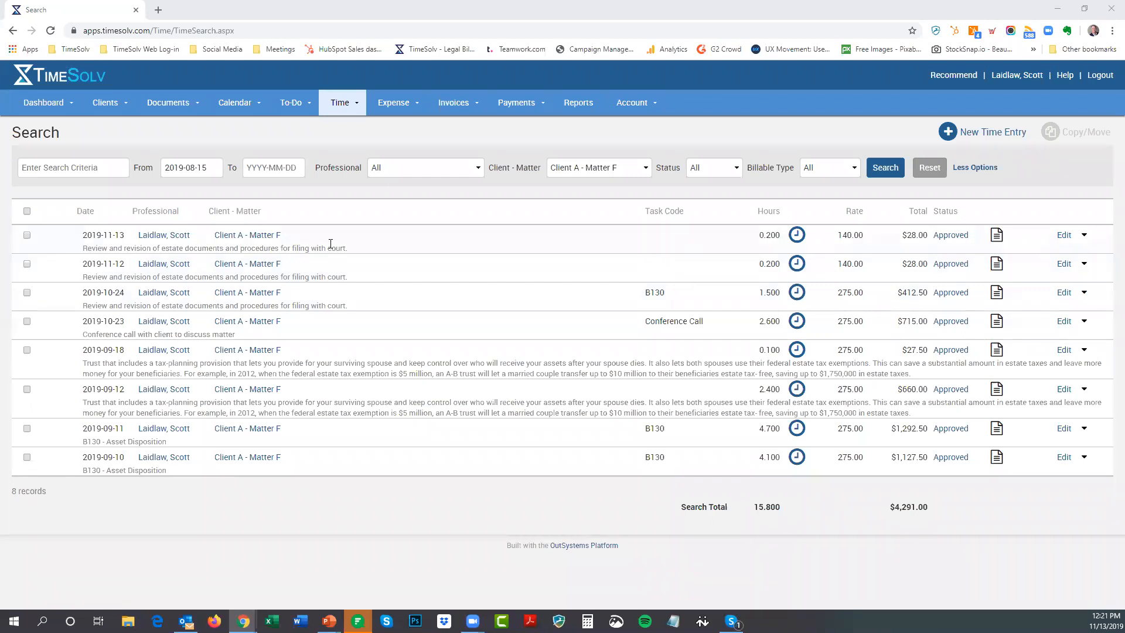
Mark the 2019-11-13, 2019-11-12 and 2019-10-24 entries and bring up the Copy/Move options
click(27, 235)
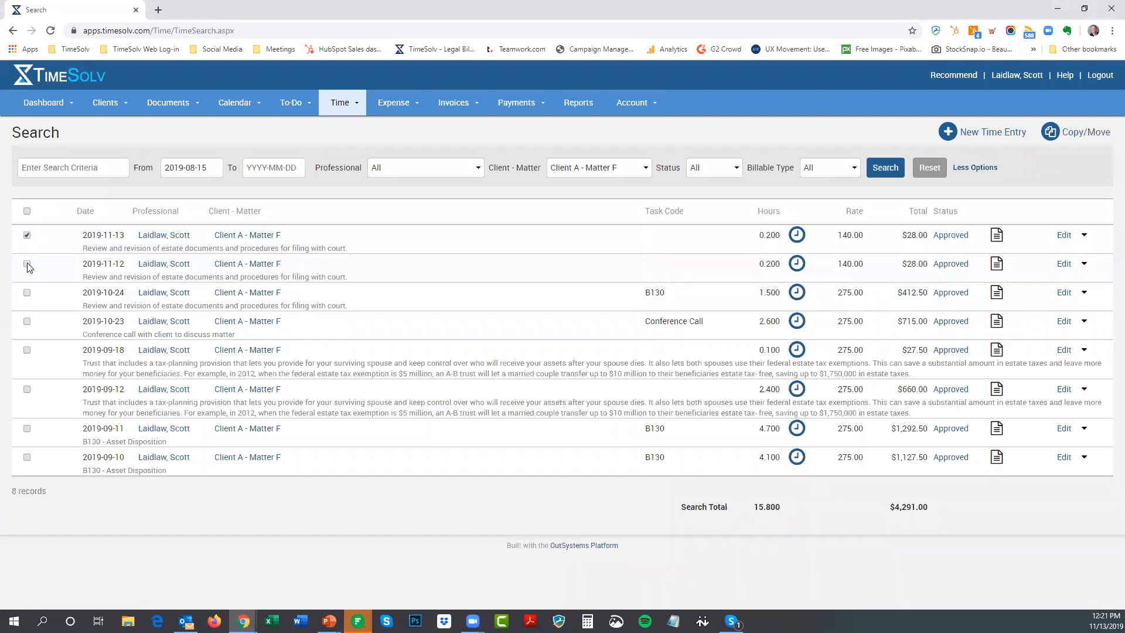
click(27, 264)
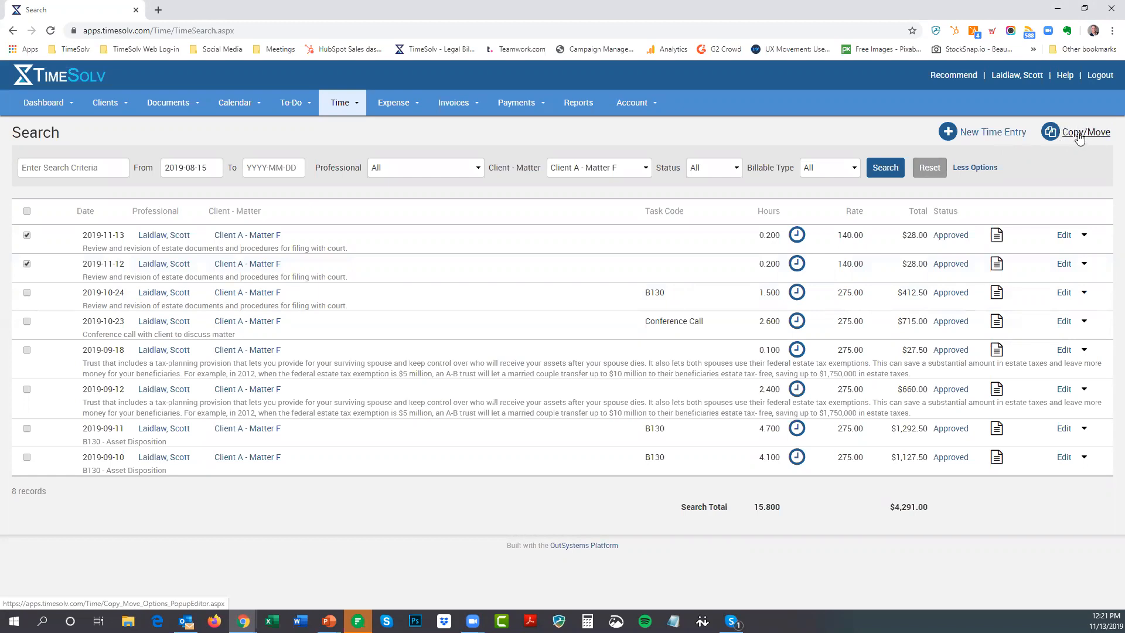
click(27, 235)
click(27, 264)
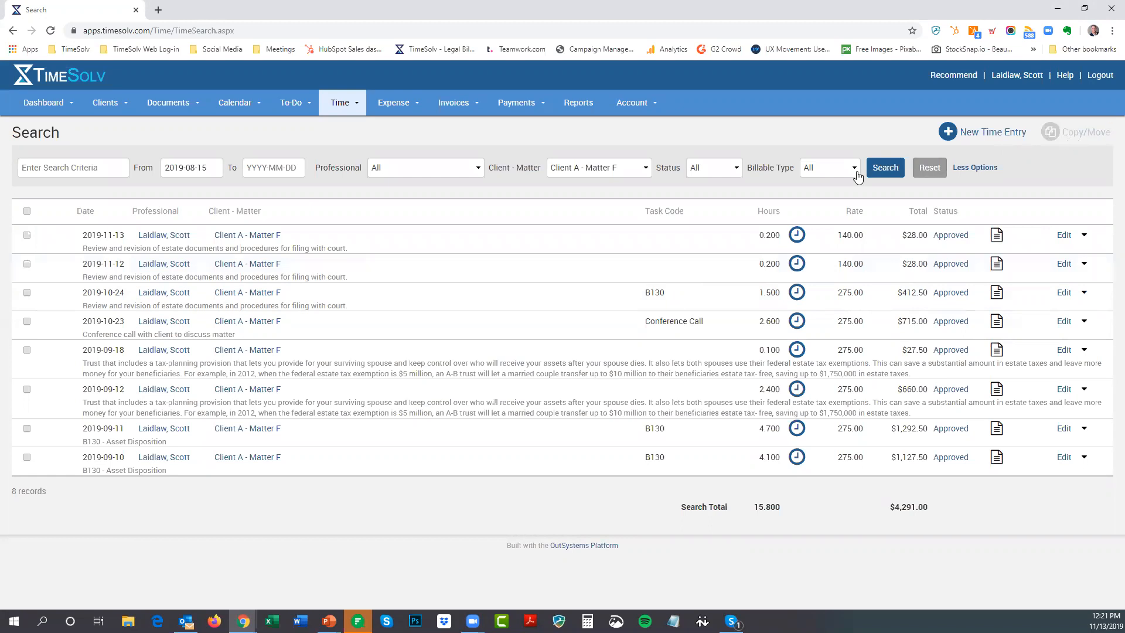
click(27, 235)
click(27, 264)
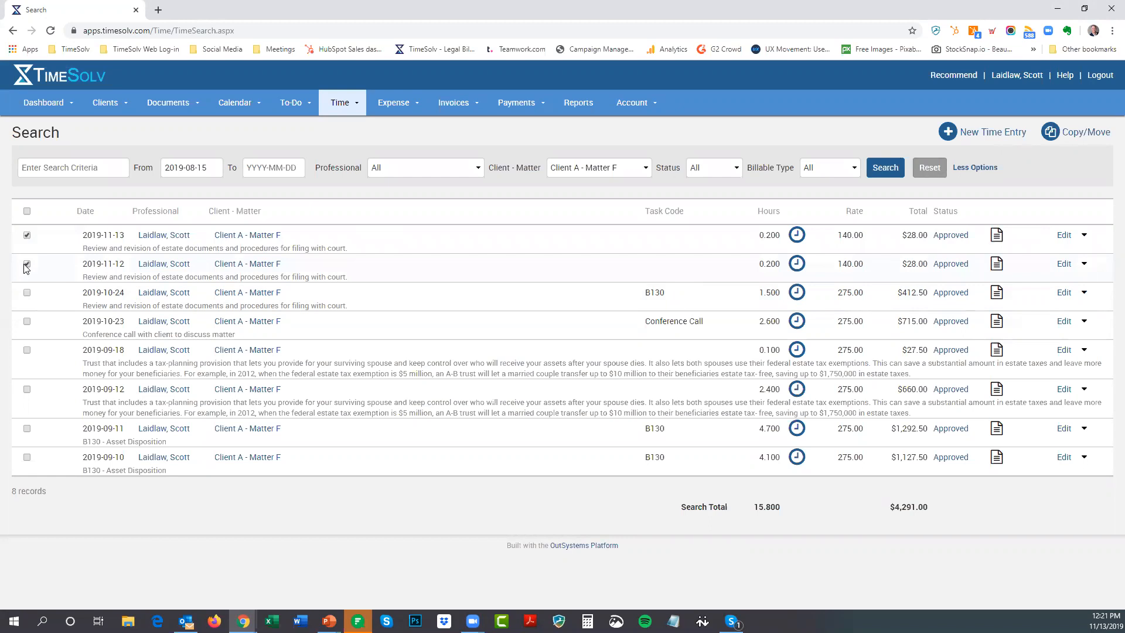
click(27, 293)
click(1070, 135)
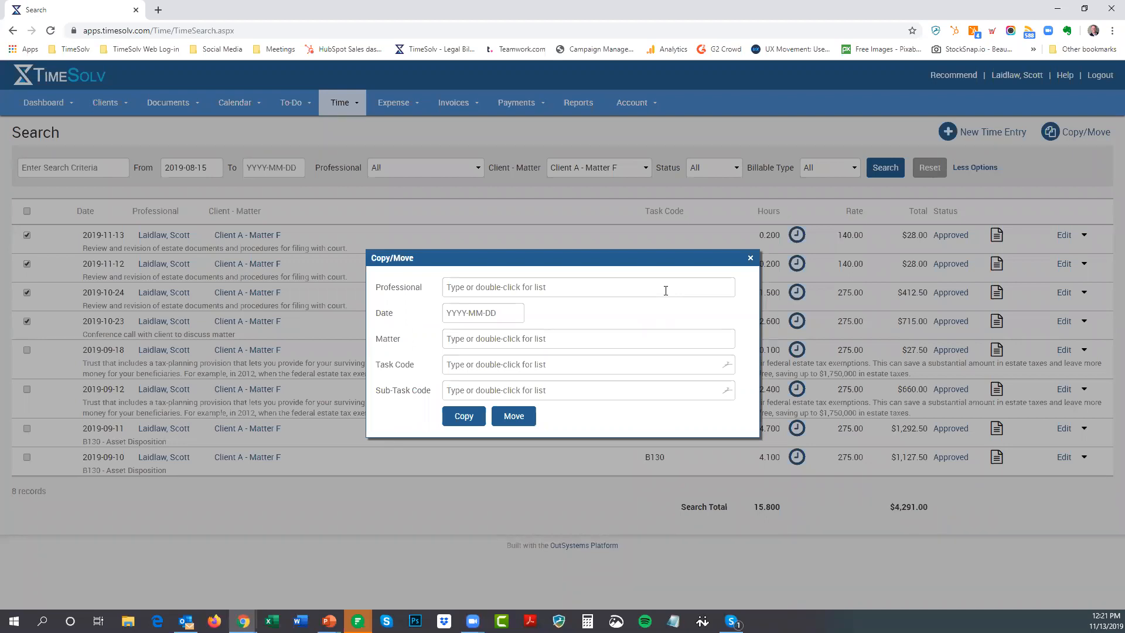
double_click(550, 287)
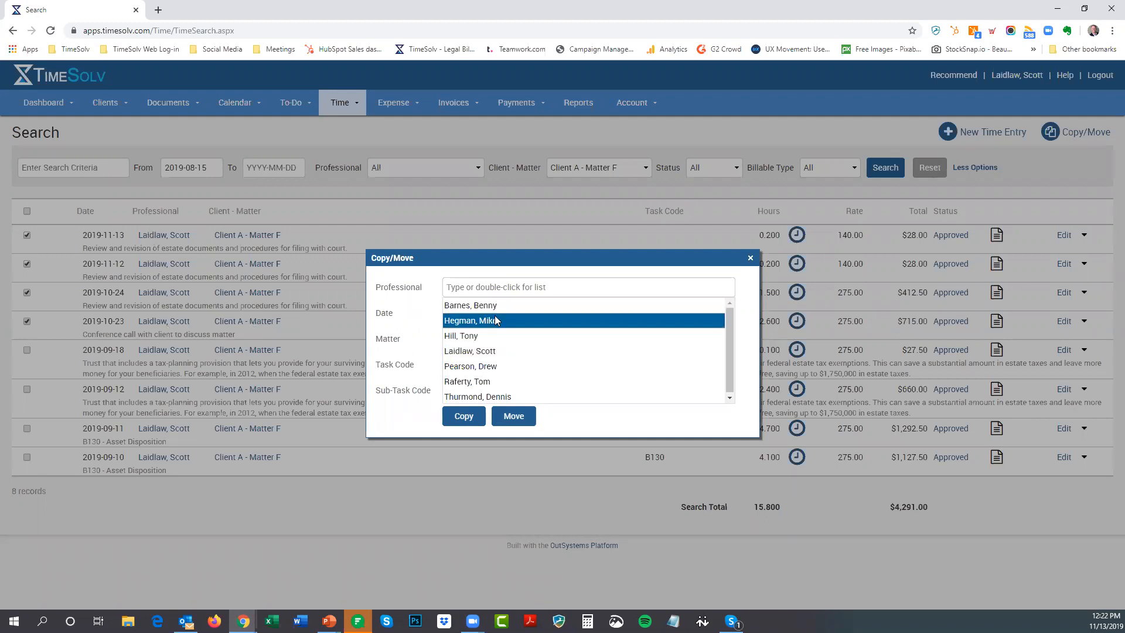
click(492, 335)
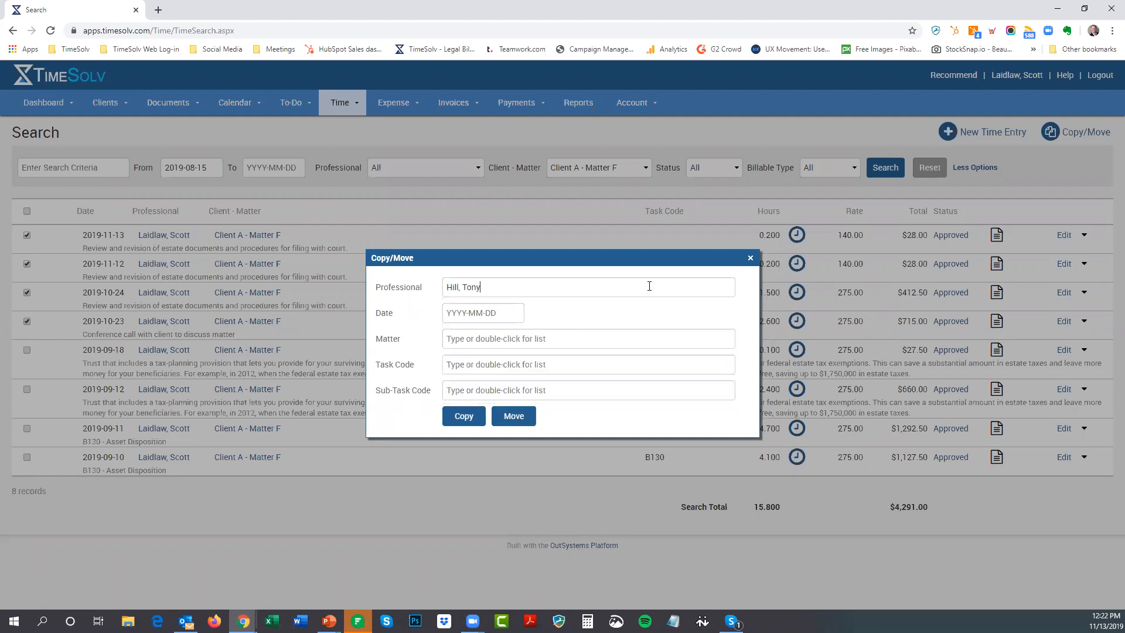
click(486, 311)
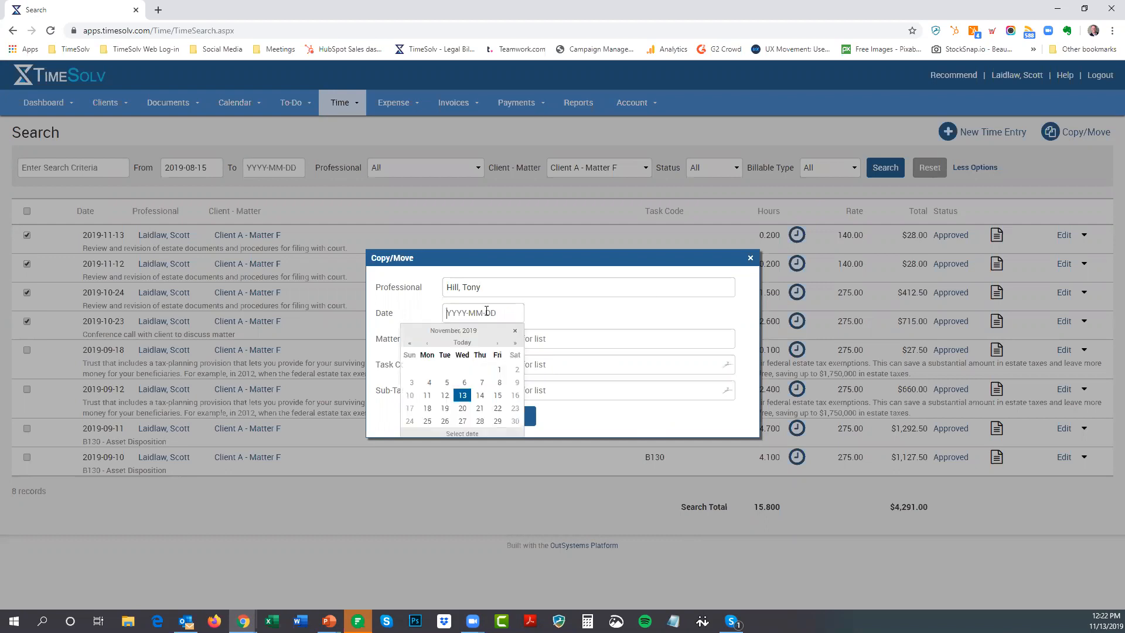
click(429, 396)
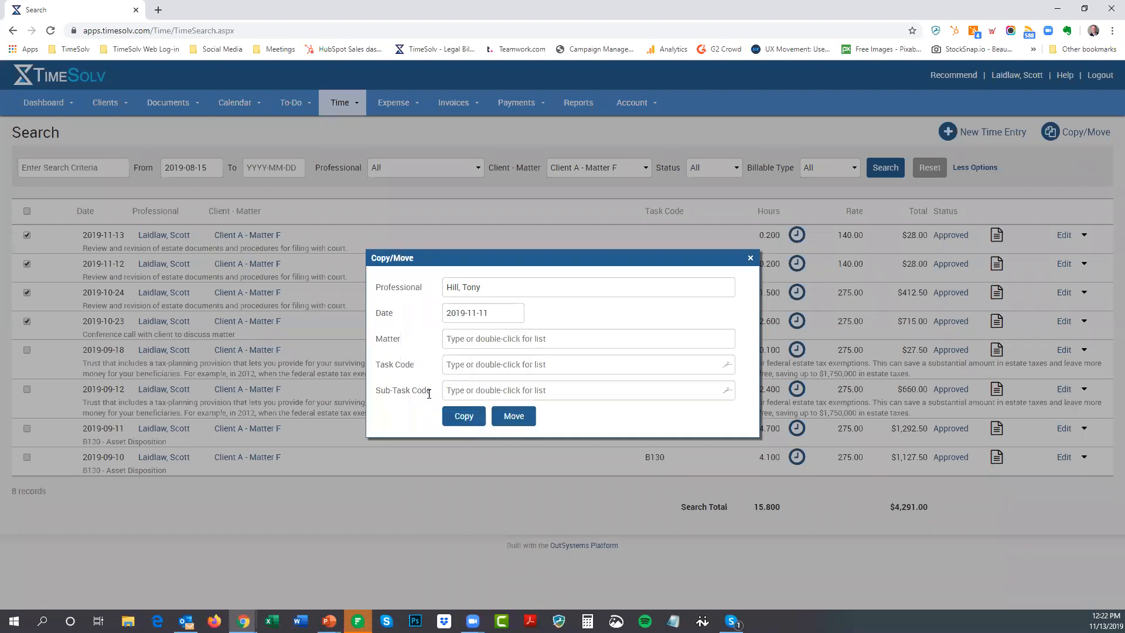
double_click(520, 339)
scroll(622, 378, down, 8)
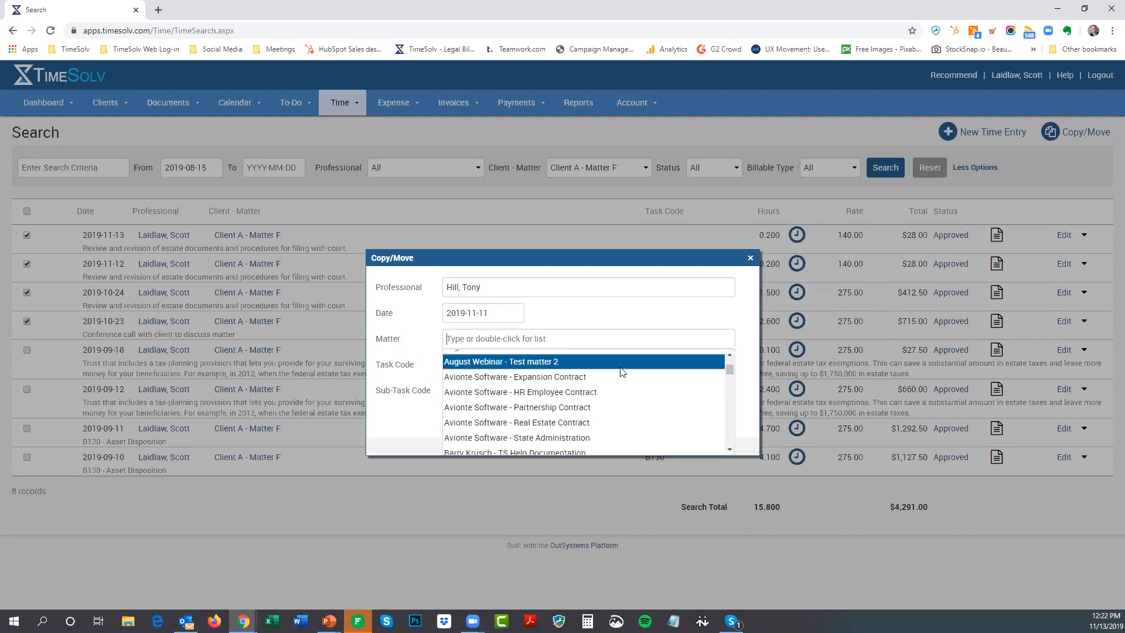
scroll(622, 373, down, 3)
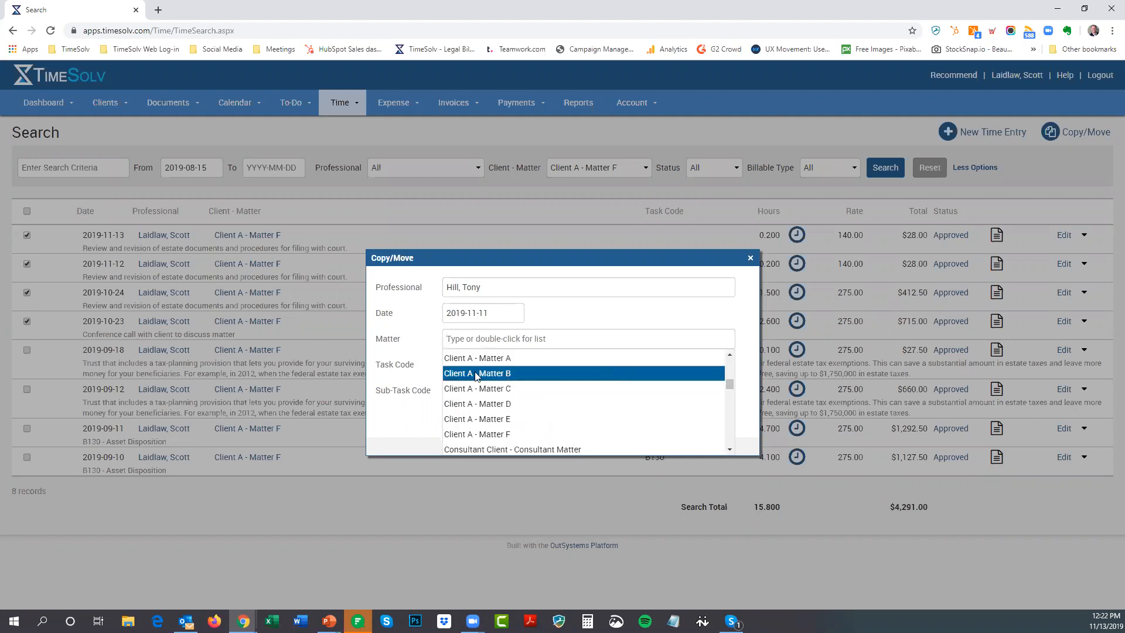
click(485, 375)
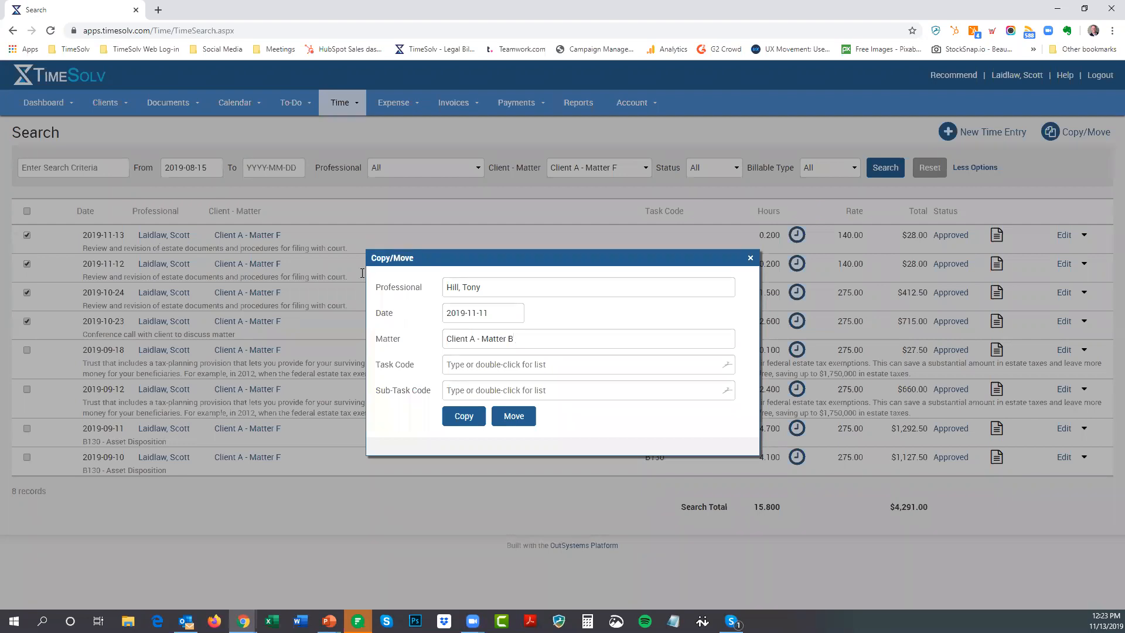
click(515, 417)
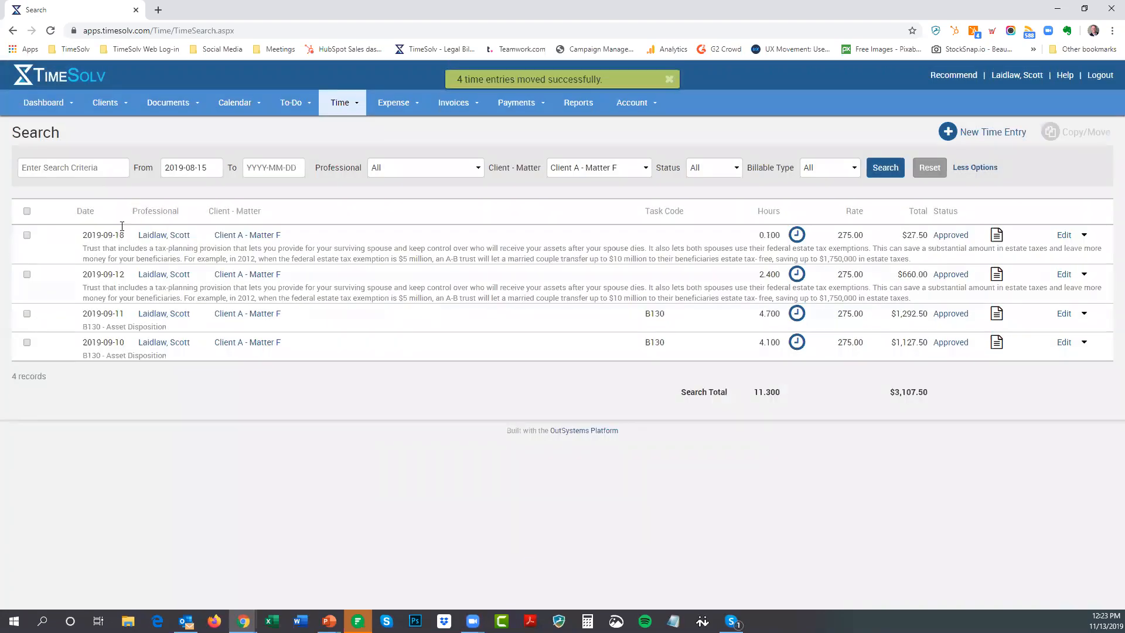
click(346, 107)
click(358, 130)
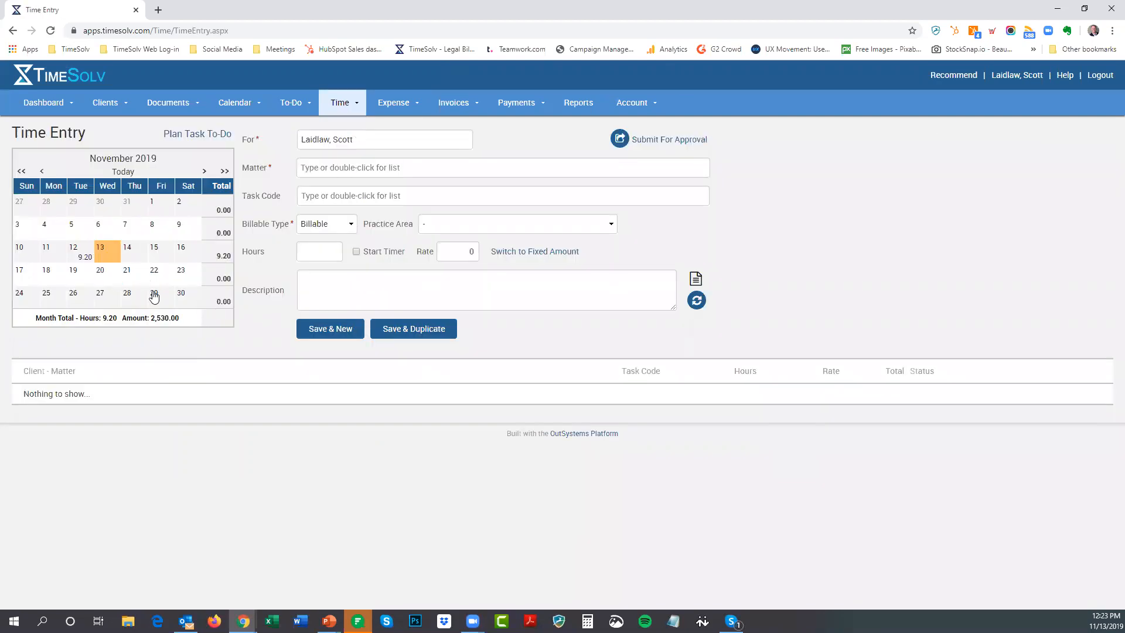
click(82, 252)
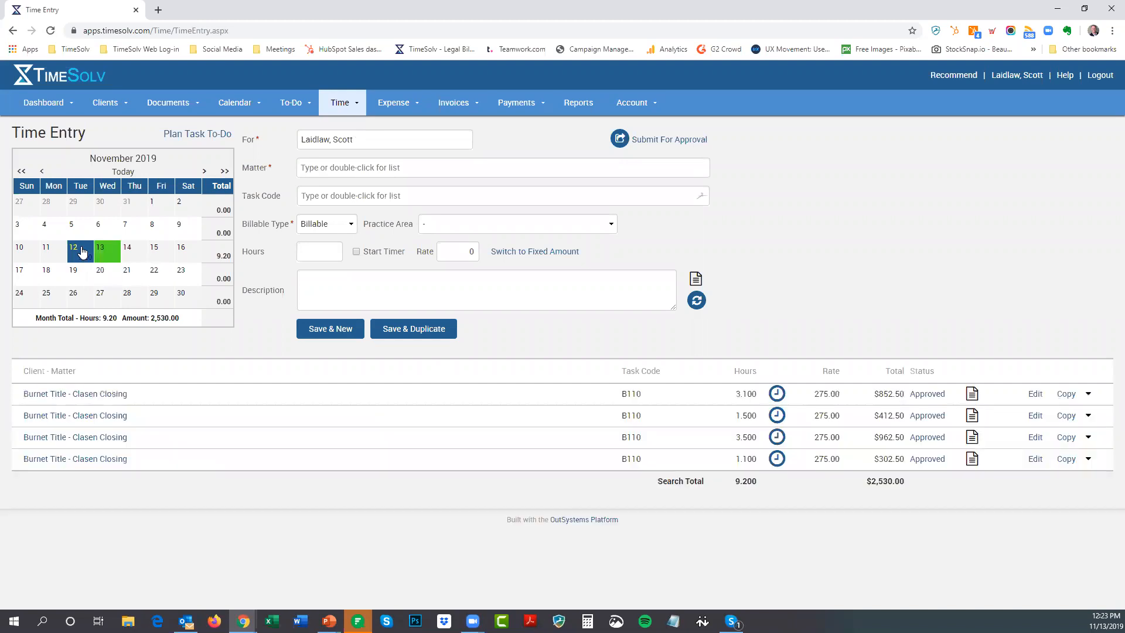
double_click(332, 139)
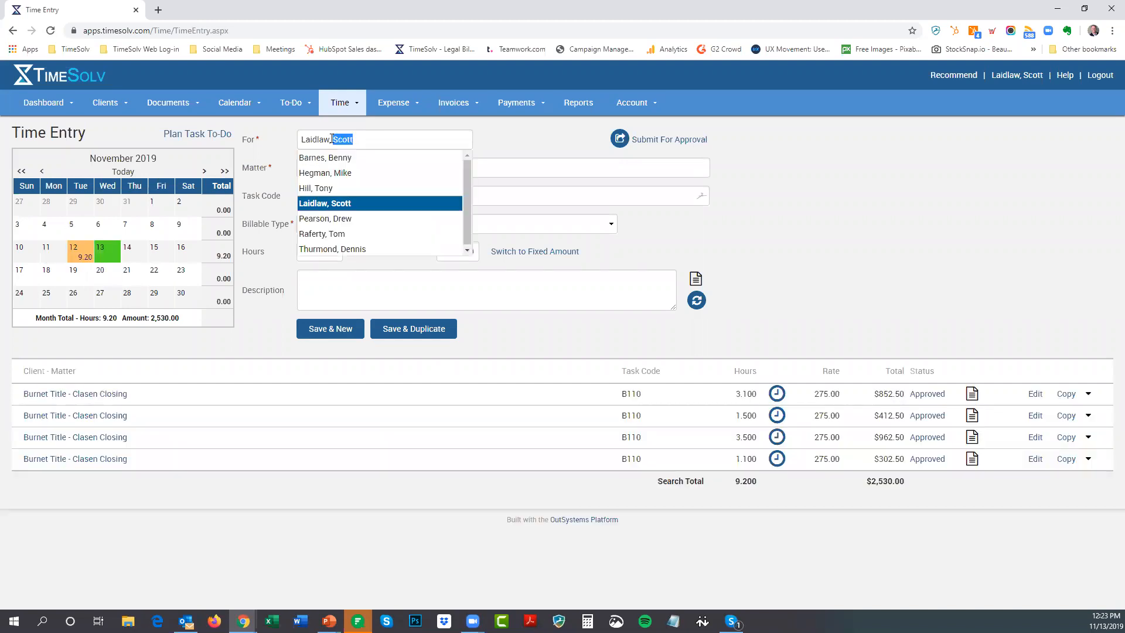
click(318, 188)
click(59, 251)
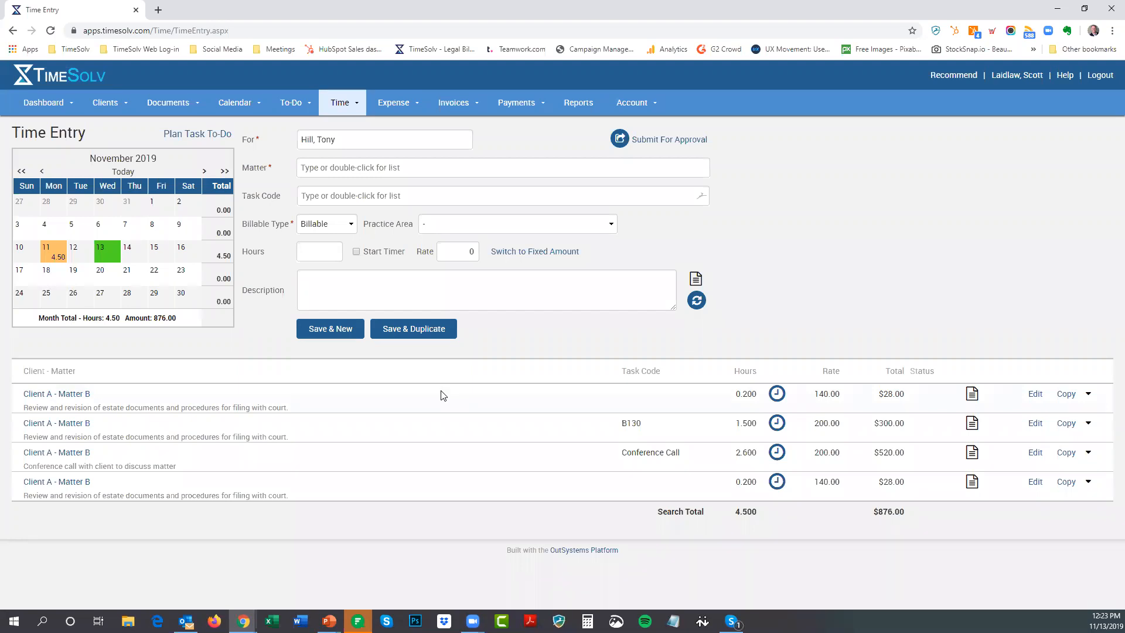
Search Client A - Matter F again and mark the 2019-09-18, 09-12, 09-11 and 09-10 entries
mouse_move(340, 110)
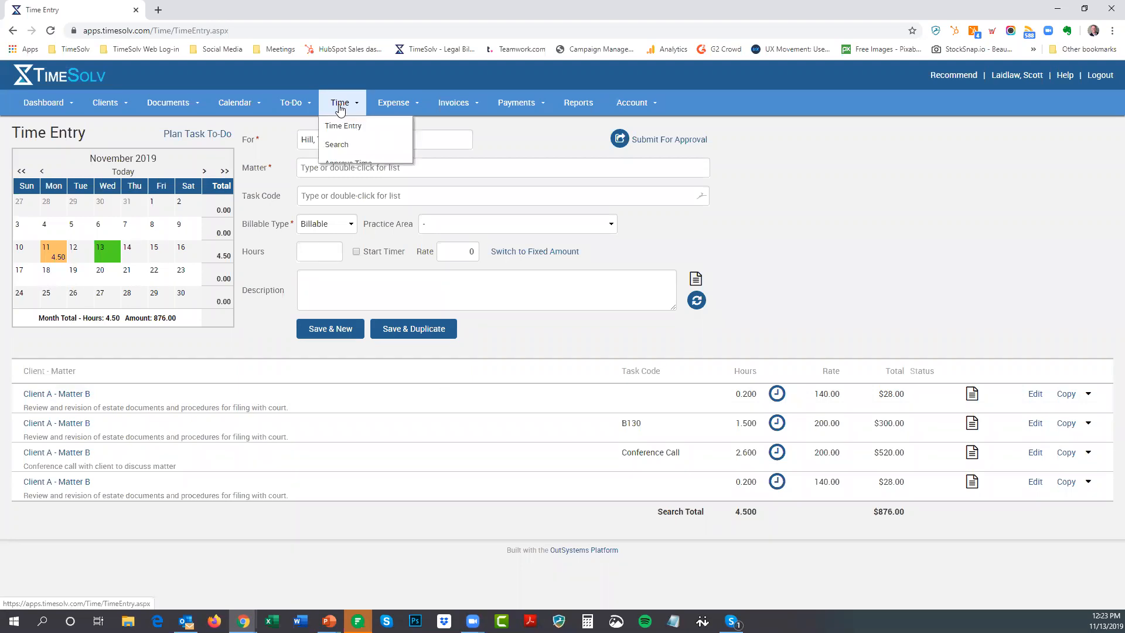
click(356, 150)
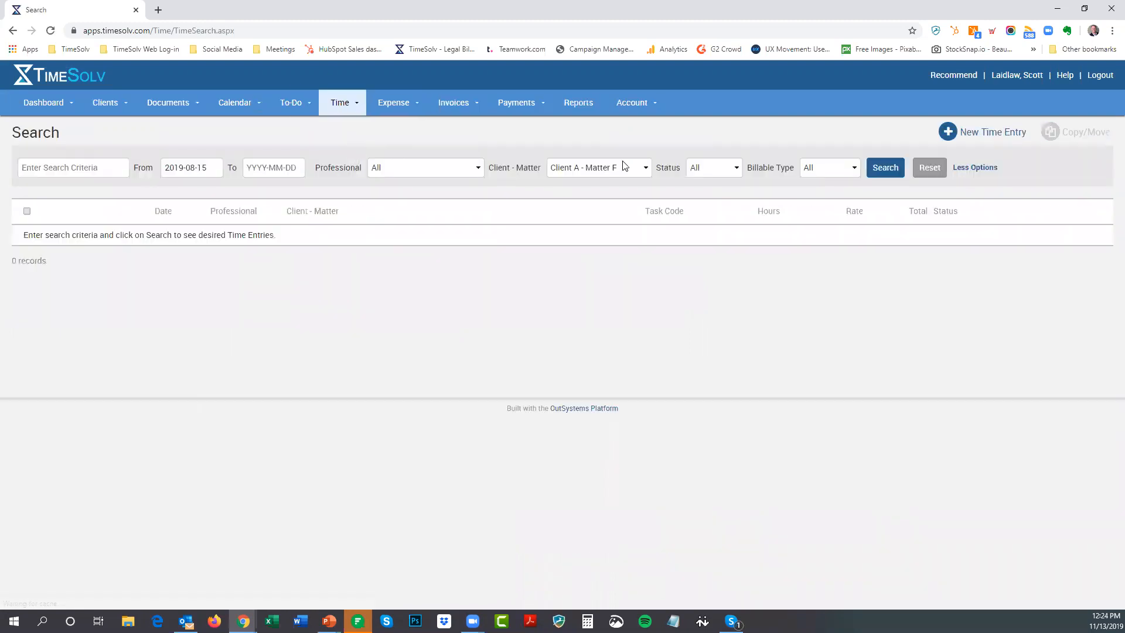
click(888, 169)
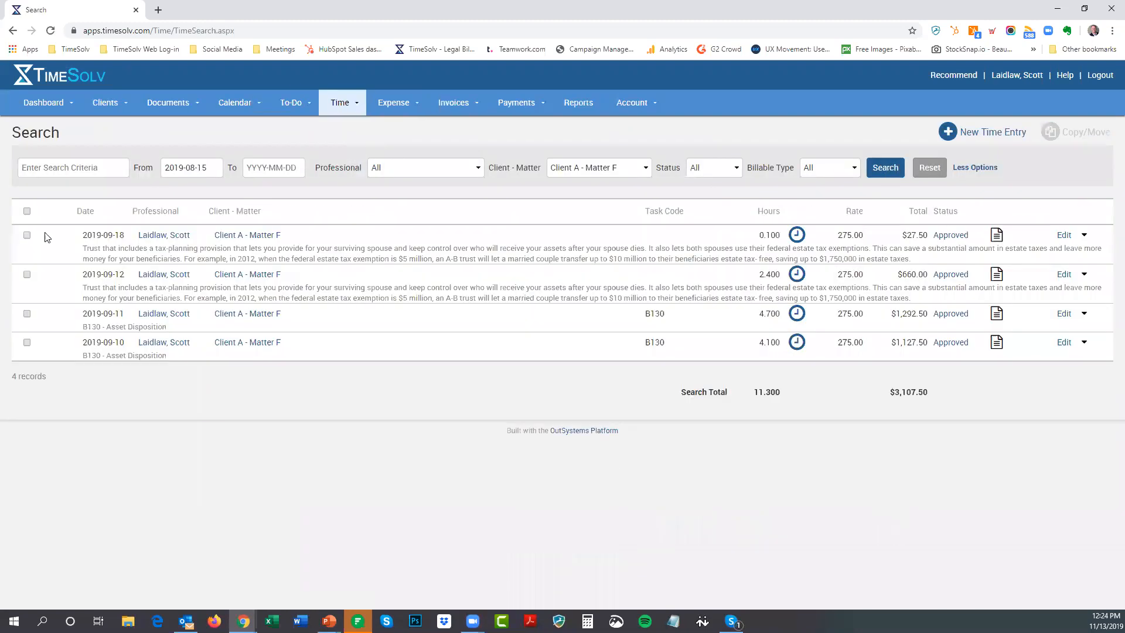
click(26, 235)
click(26, 274)
click(27, 314)
click(27, 342)
click(1084, 133)
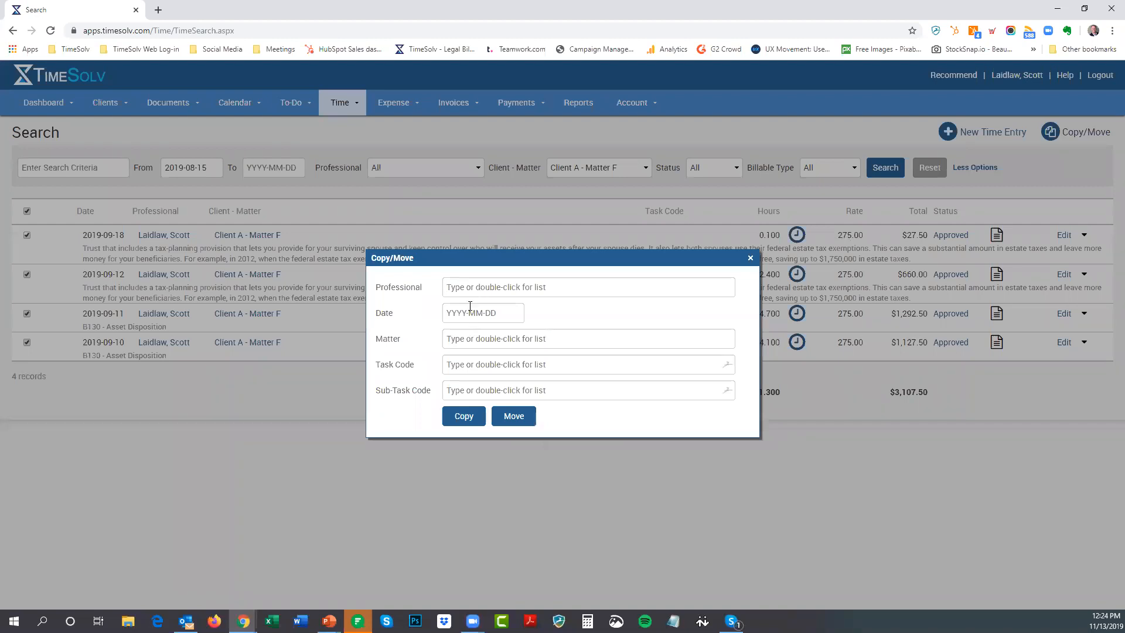
click(476, 314)
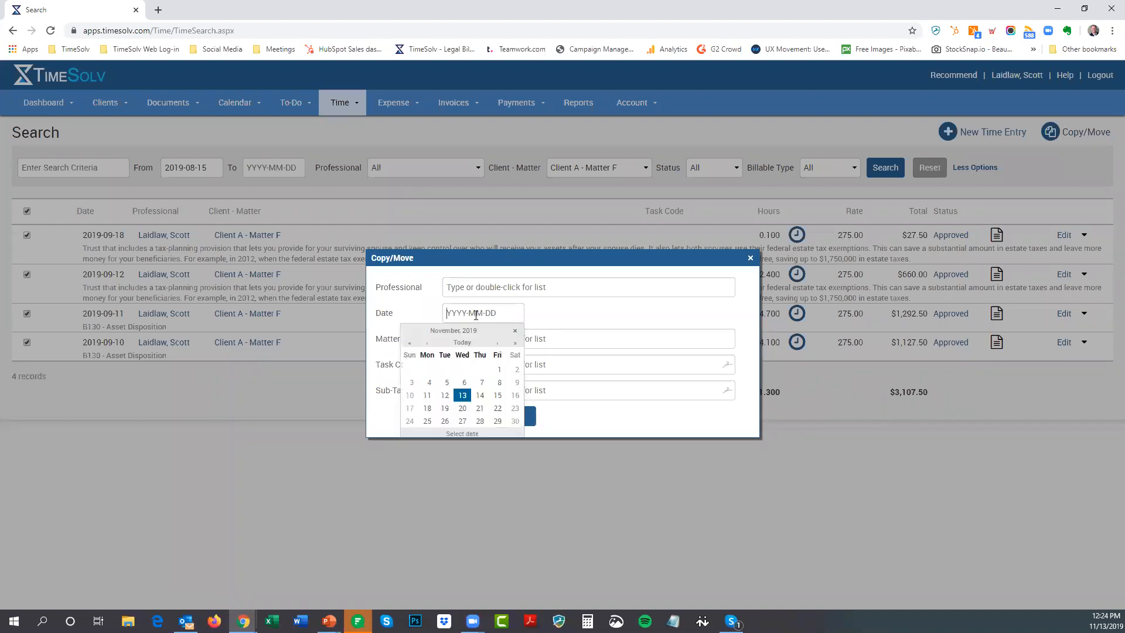
click(464, 384)
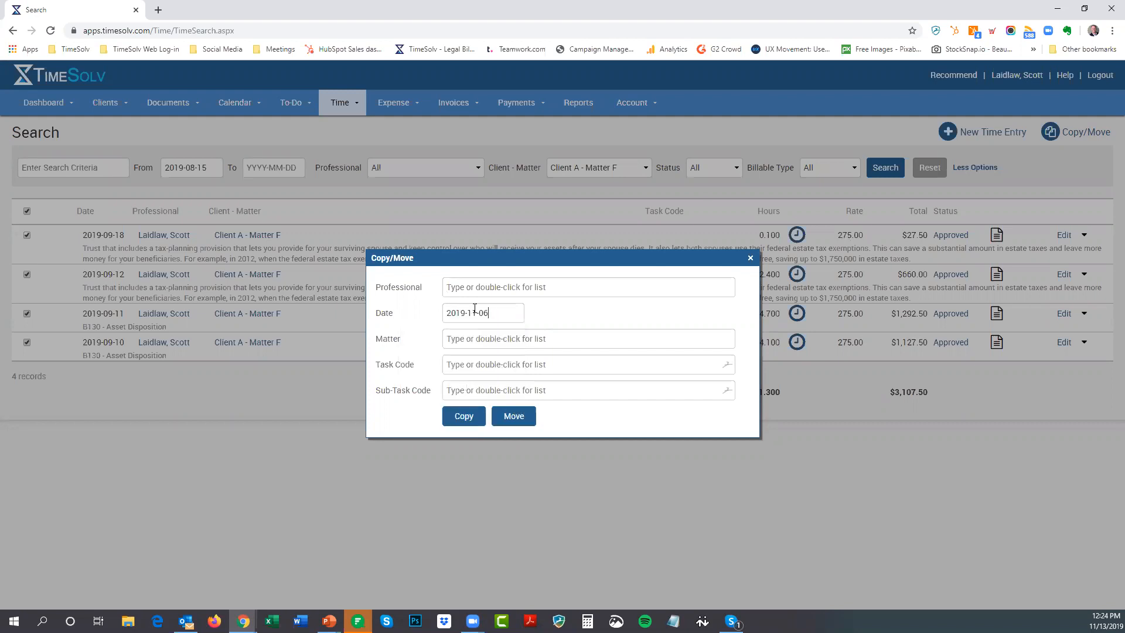
double_click(509, 344)
scroll(523, 377, down, 2)
scroll(523, 377, down, 5)
scroll(524, 377, down, 3)
scroll(520, 376, up, 2)
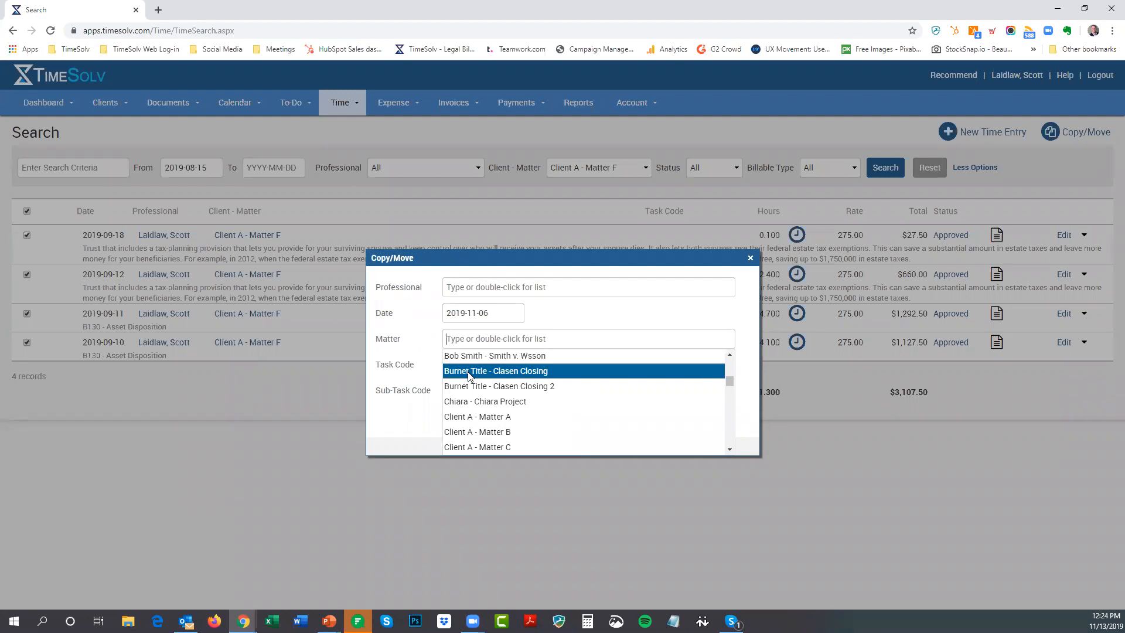
click(528, 376)
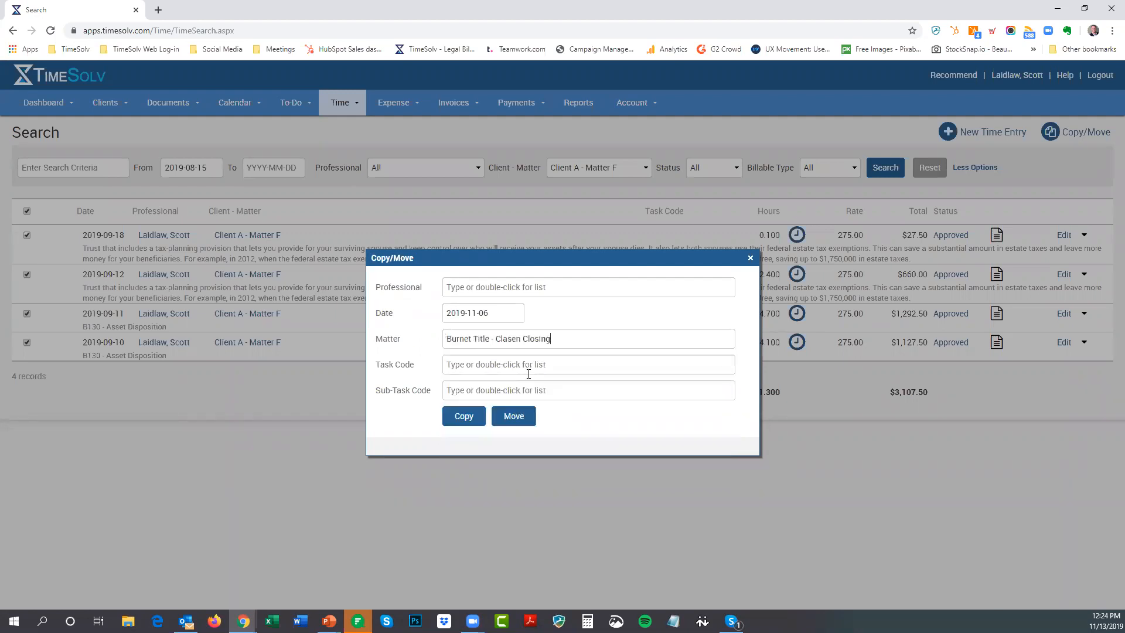
click(462, 417)
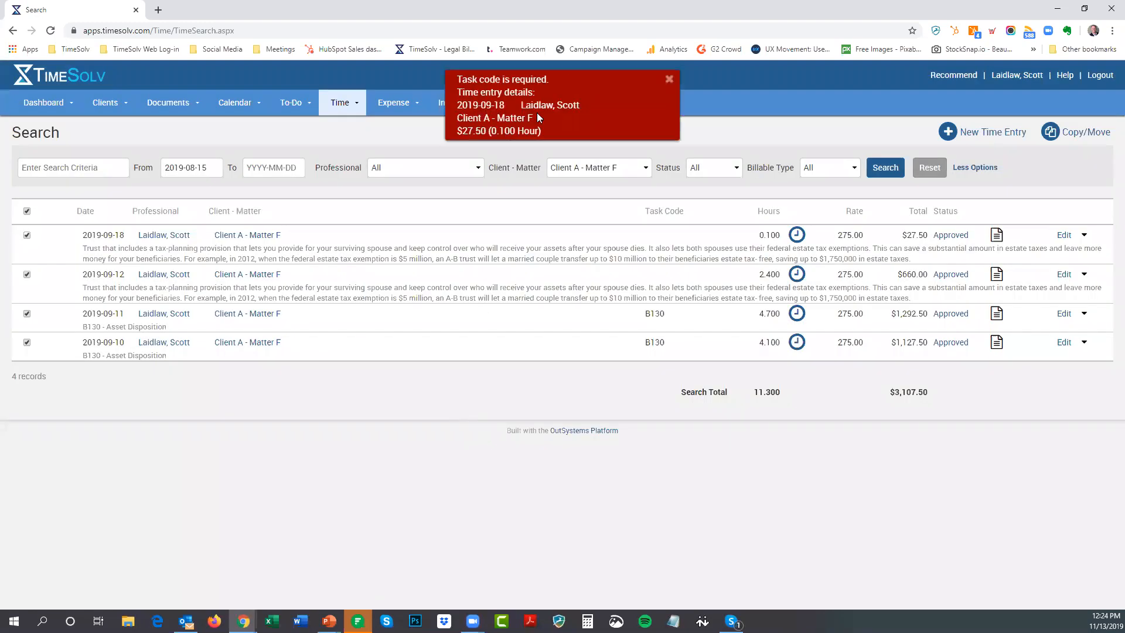
click(672, 81)
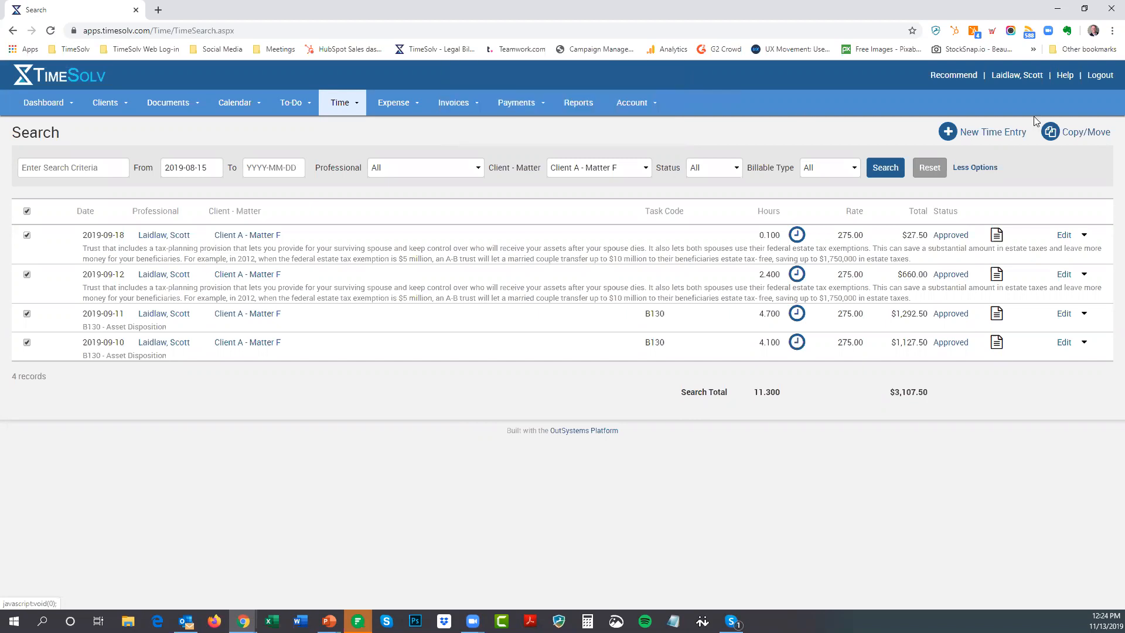
click(1086, 133)
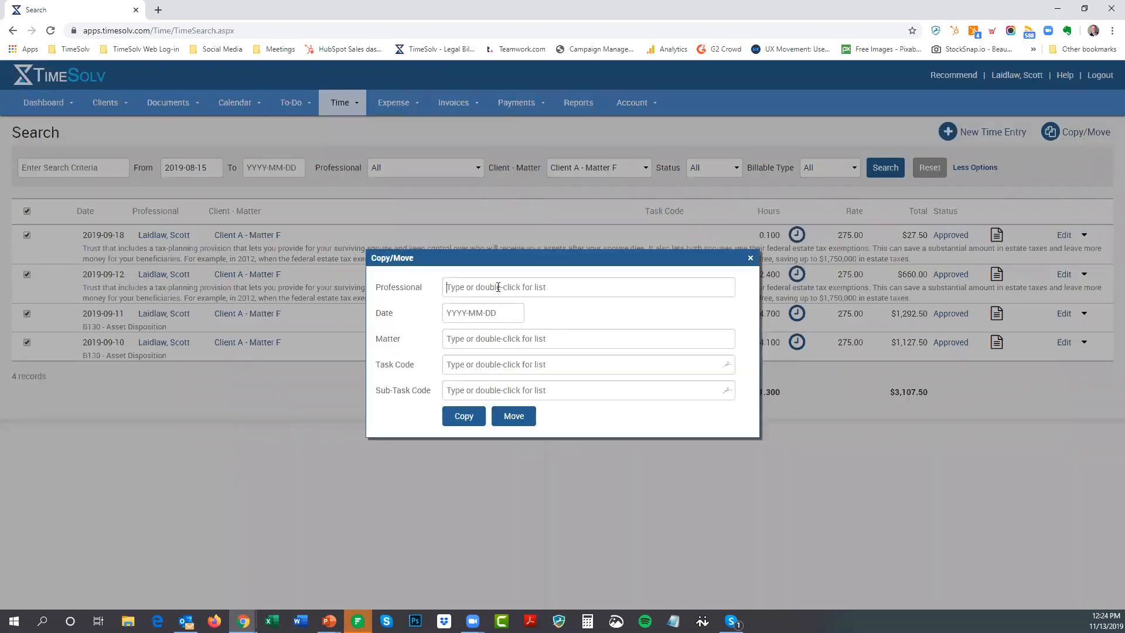
double_click(499, 287)
click(551, 284)
double_click(560, 287)
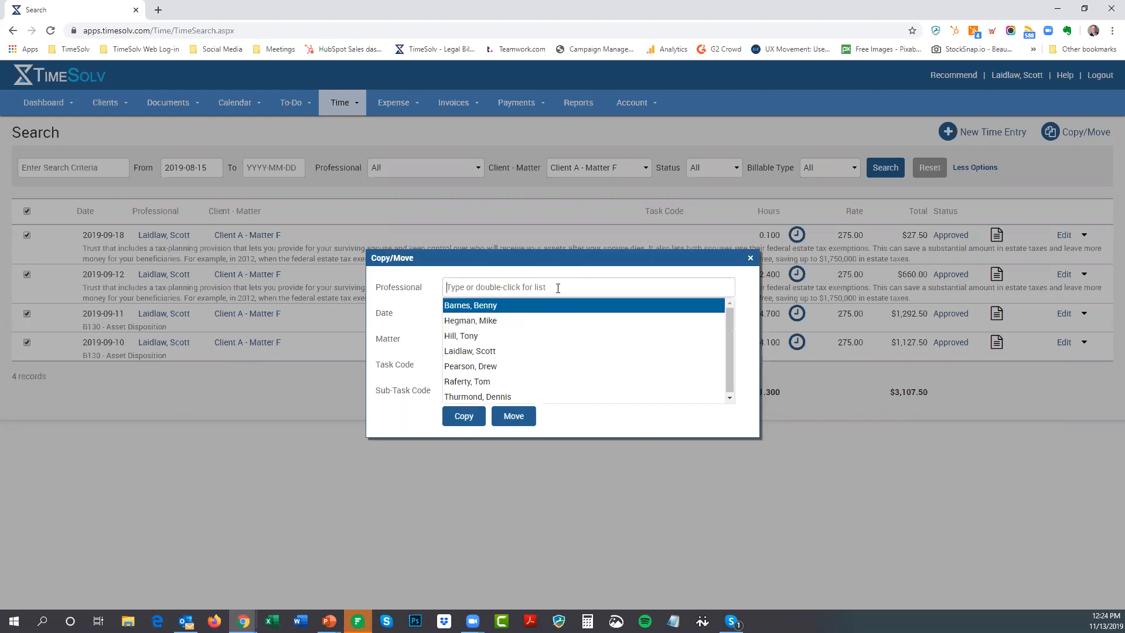
click(512, 352)
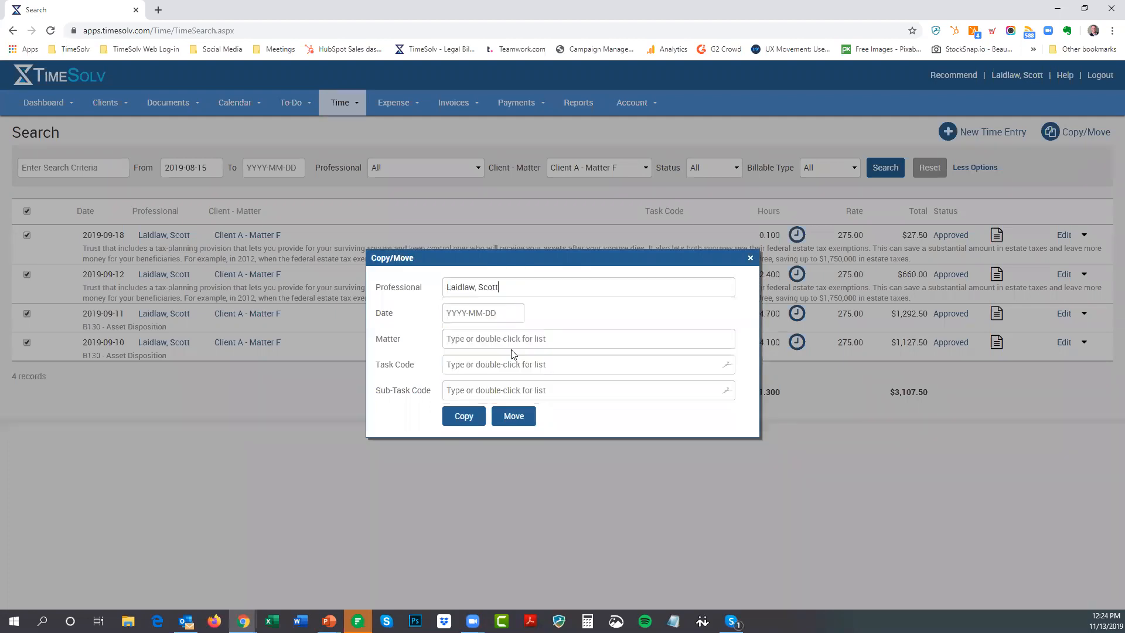
key(ctrl+a)
key(BackSpace)
Copy the entries to Burnet Title - Clasen Closing 2, dated 2019-11-06, with task code B130
click(491, 317)
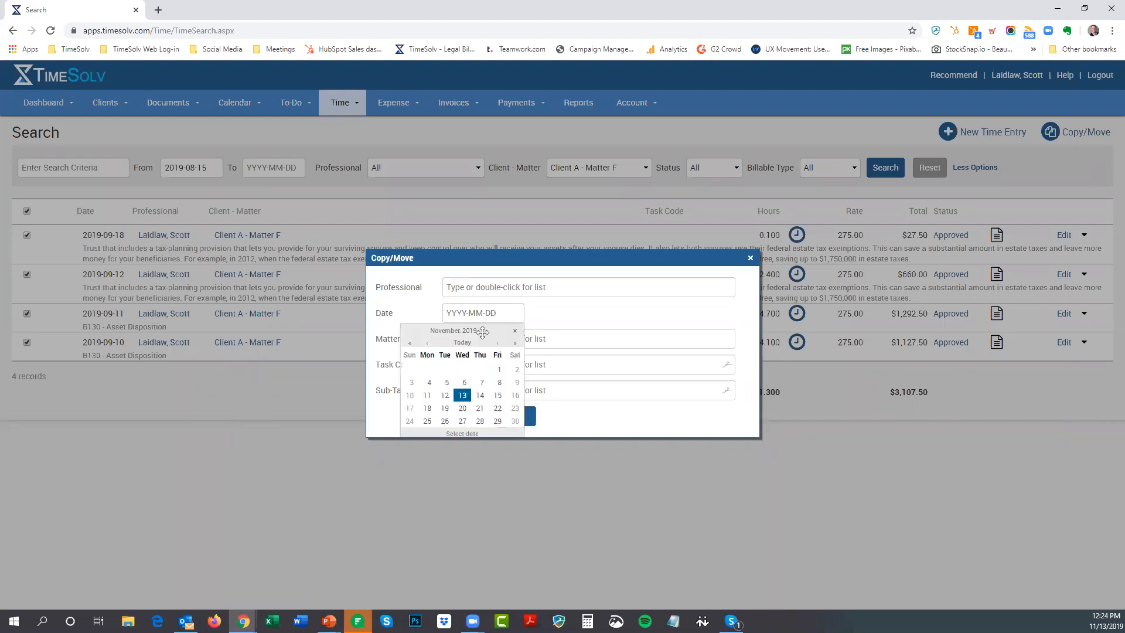
click(464, 383)
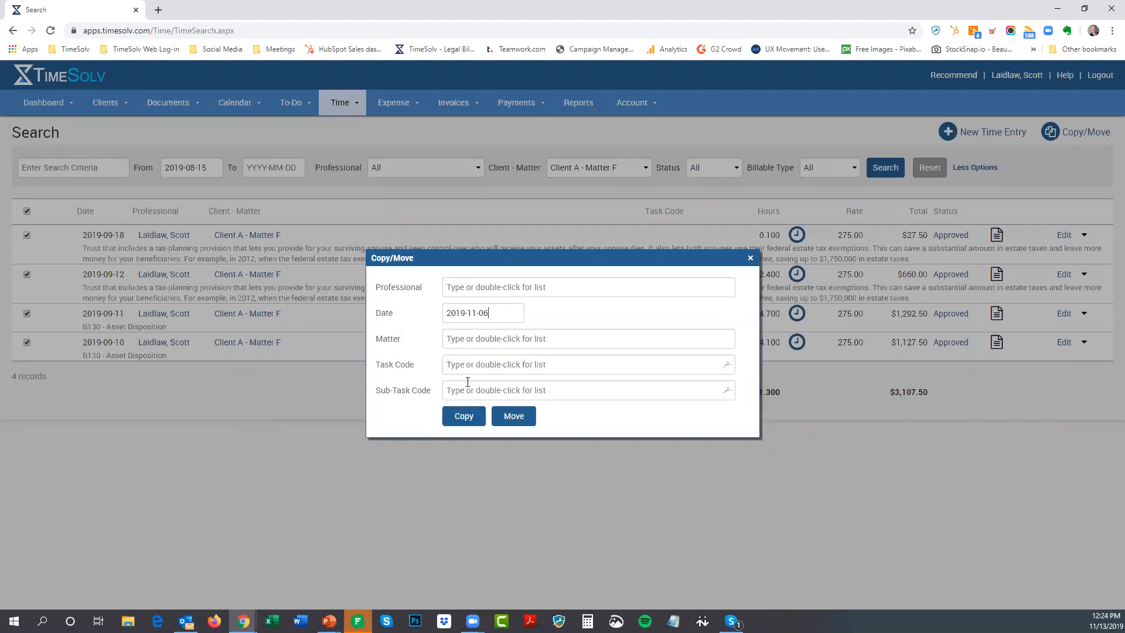
double_click(509, 338)
scroll(514, 405, down, 2)
scroll(513, 406, down, 4)
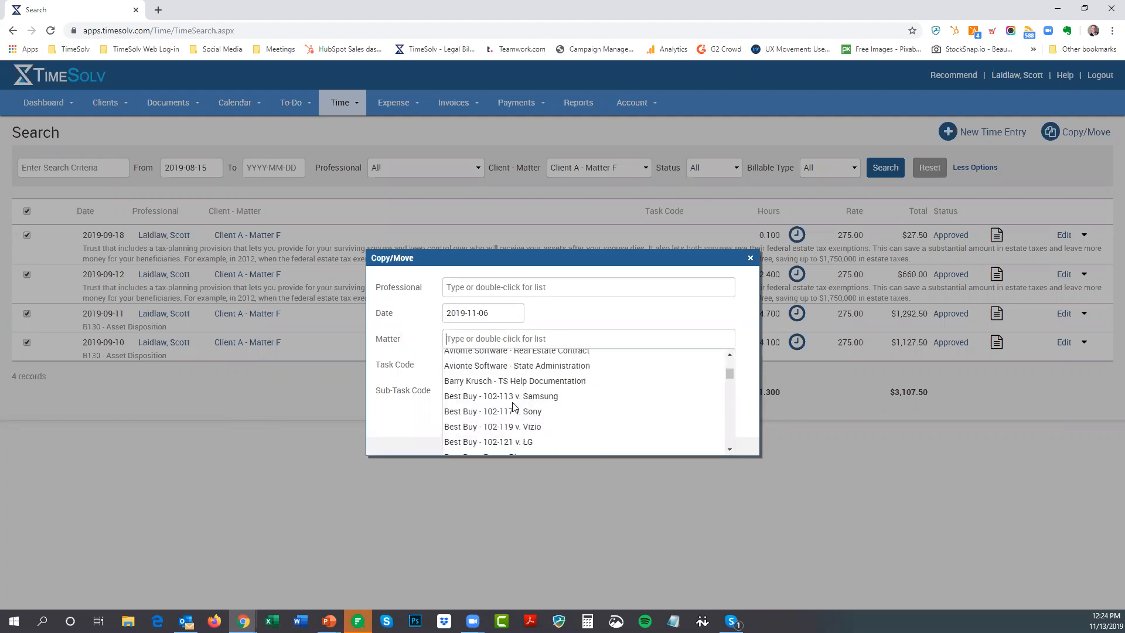
click(523, 446)
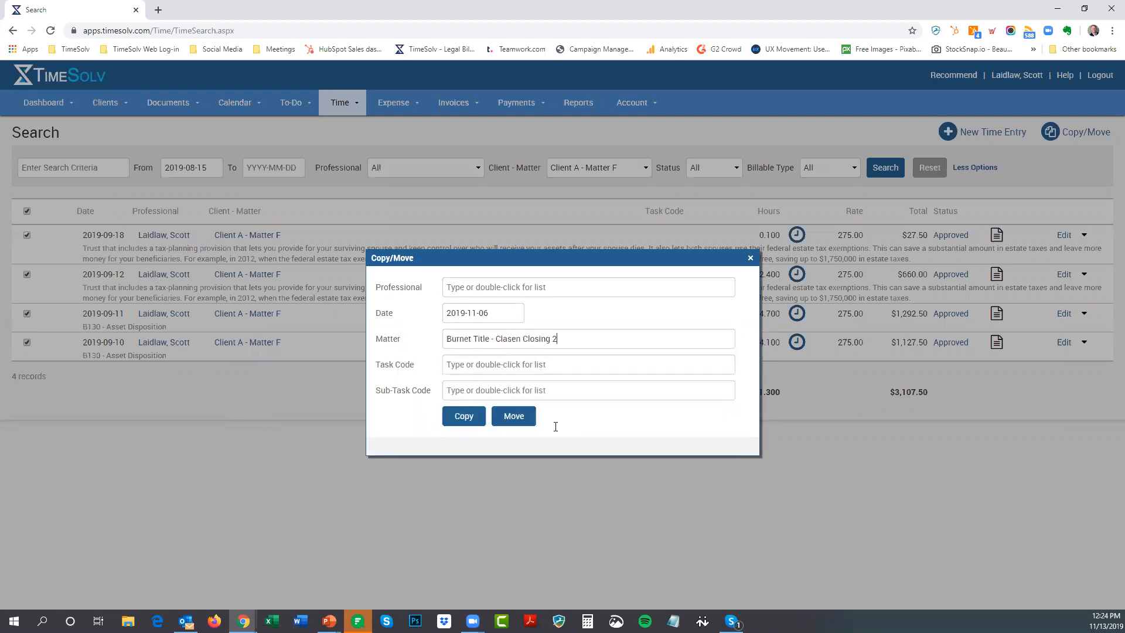
double_click(467, 366)
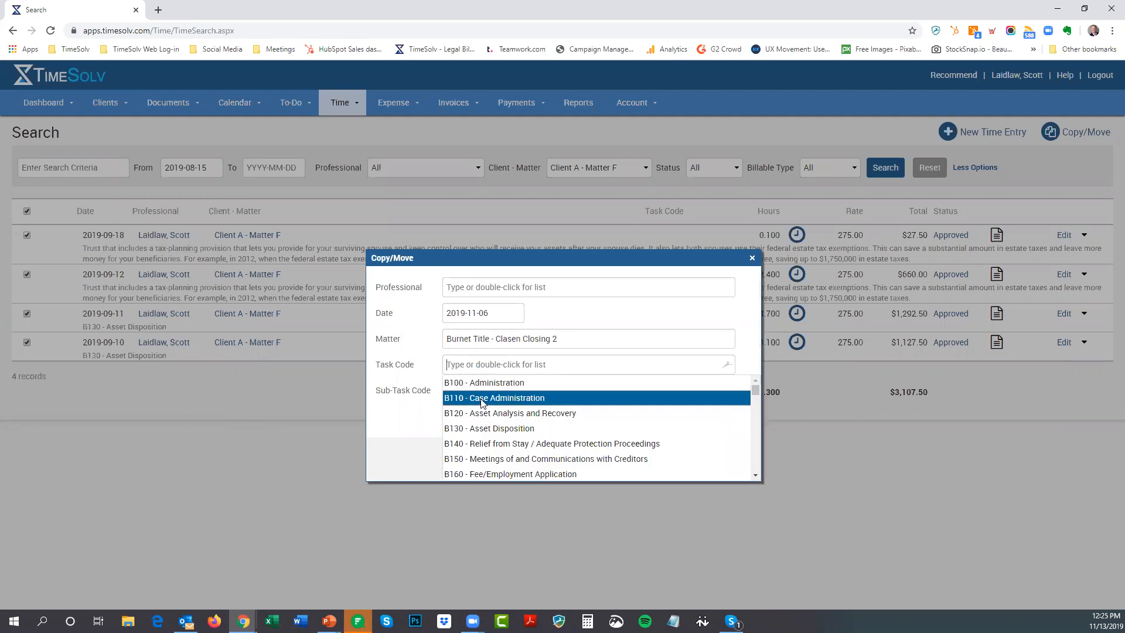
click(538, 428)
click(460, 419)
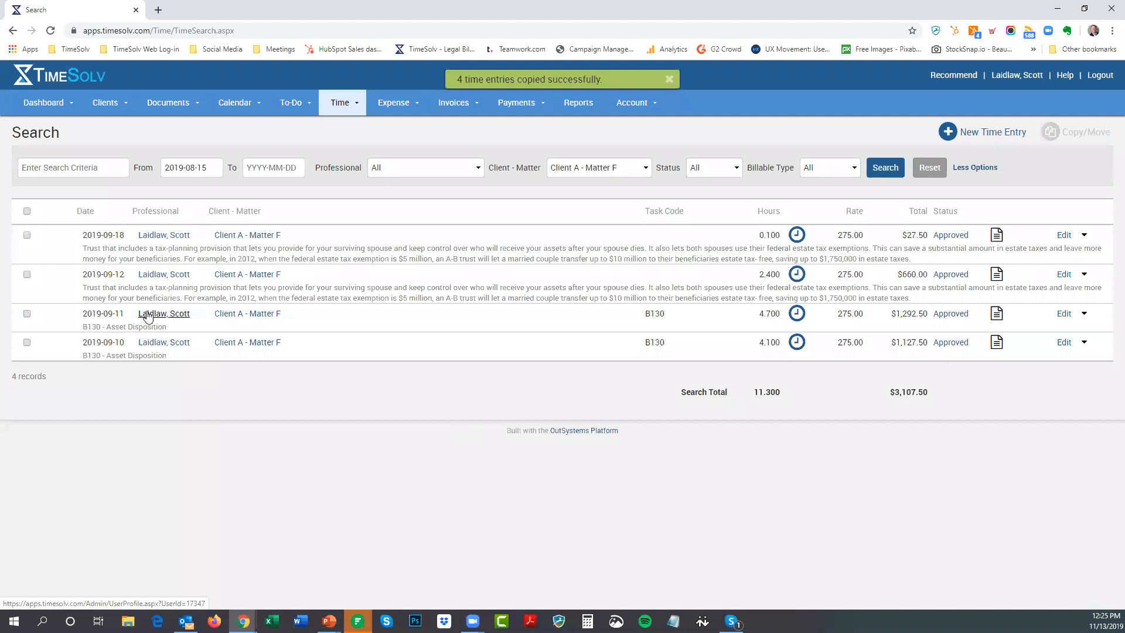
Show another timekeeper's November 6 time entries, edit the first Burnet Title entry, then switch to the agenda slide
mouse_move(341, 105)
click(348, 125)
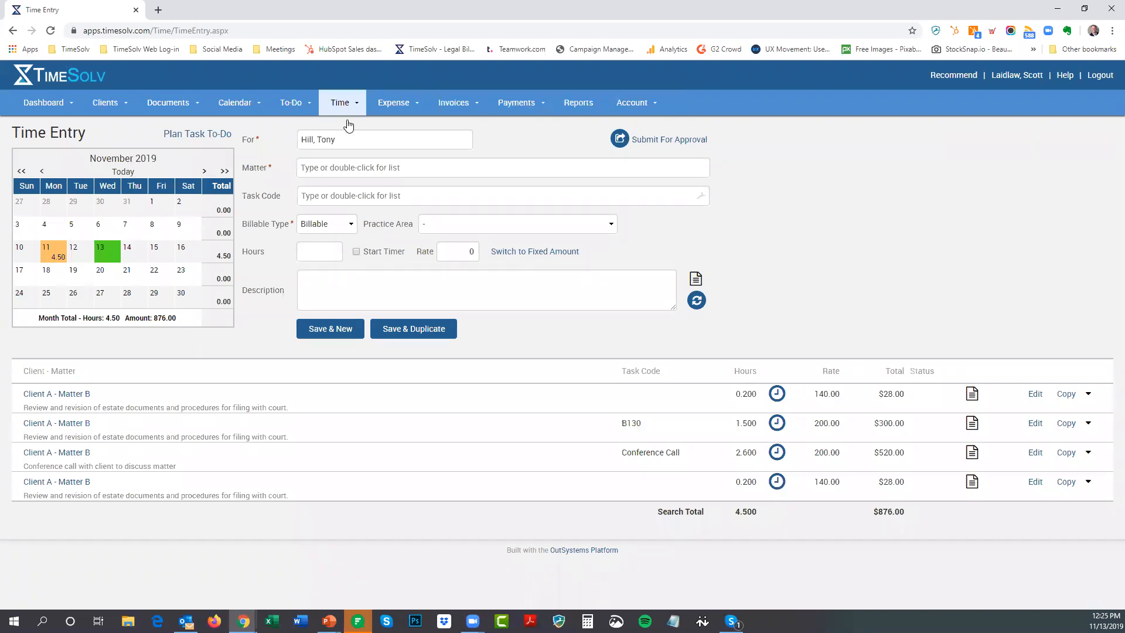
double_click(330, 141)
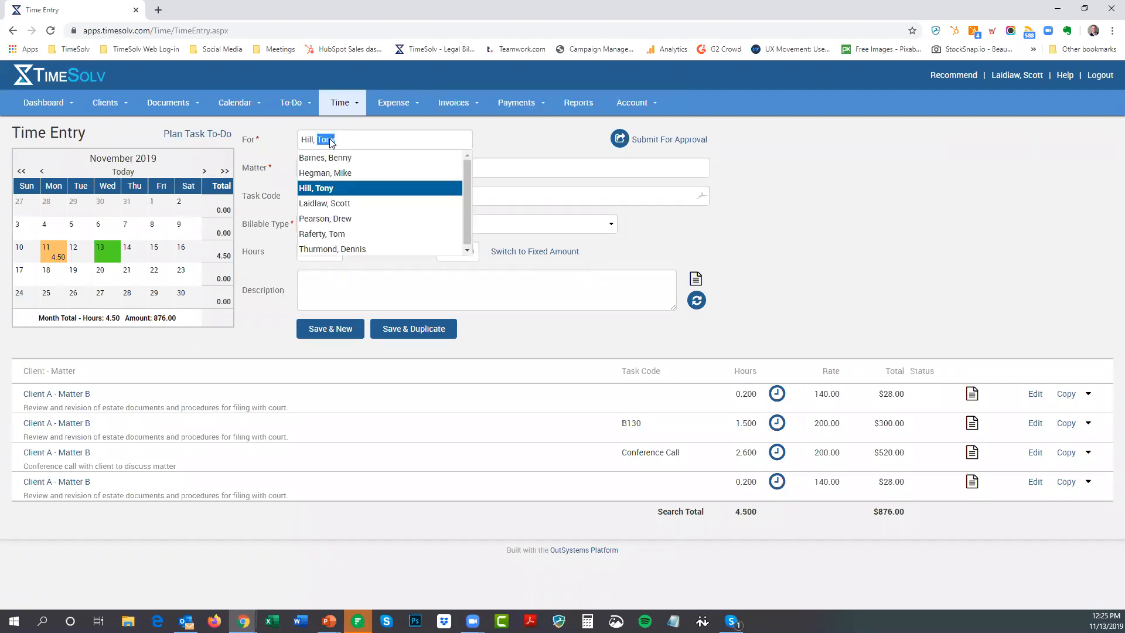
click(336, 205)
click(116, 236)
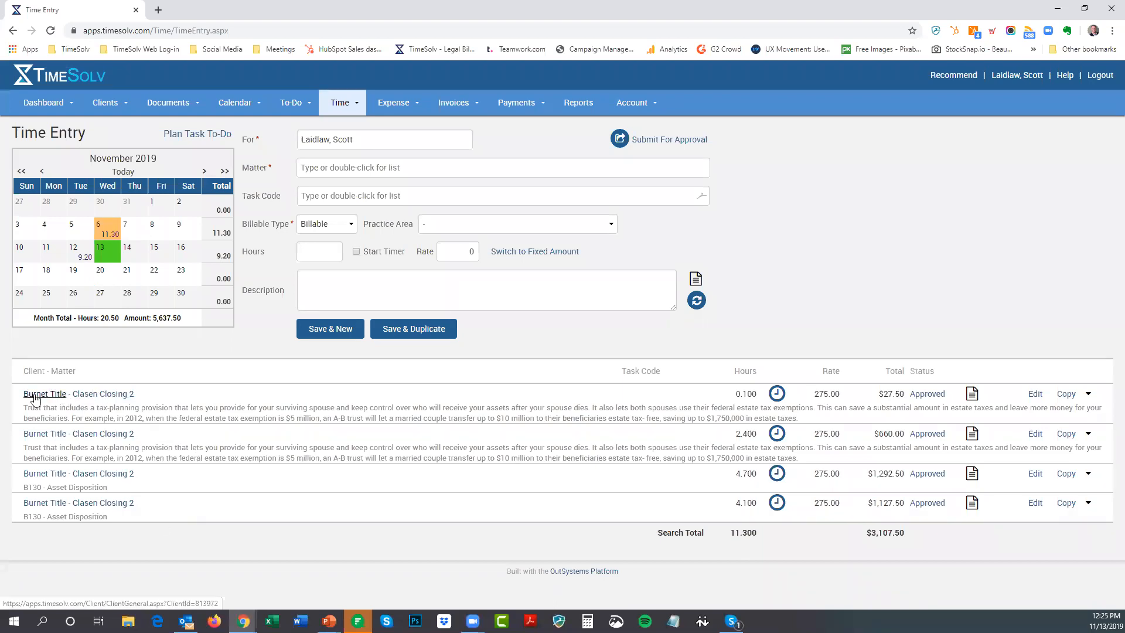
click(1036, 393)
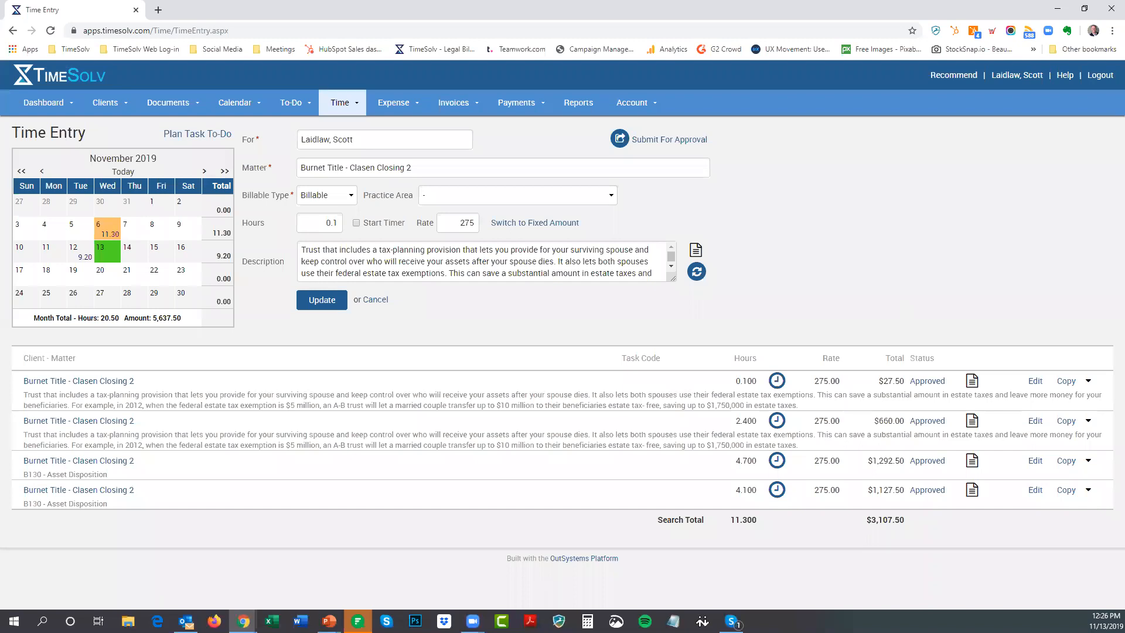
key(alt+Tab)
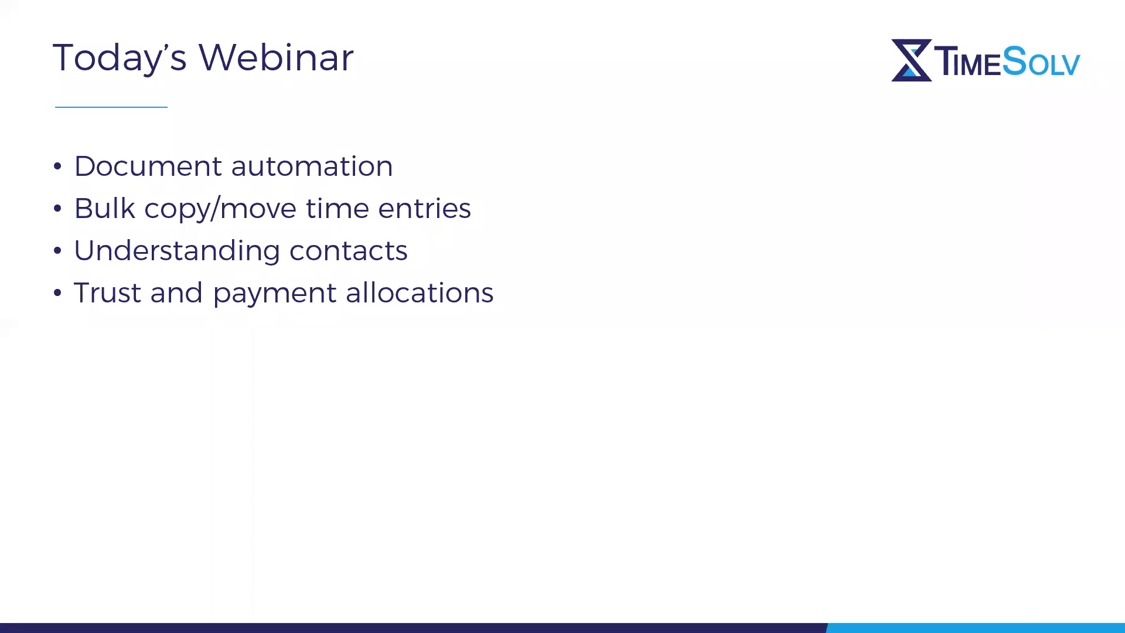
Return to TimeSolv and open Clients > Contacts to browse all contacts
key(alt+Tab)
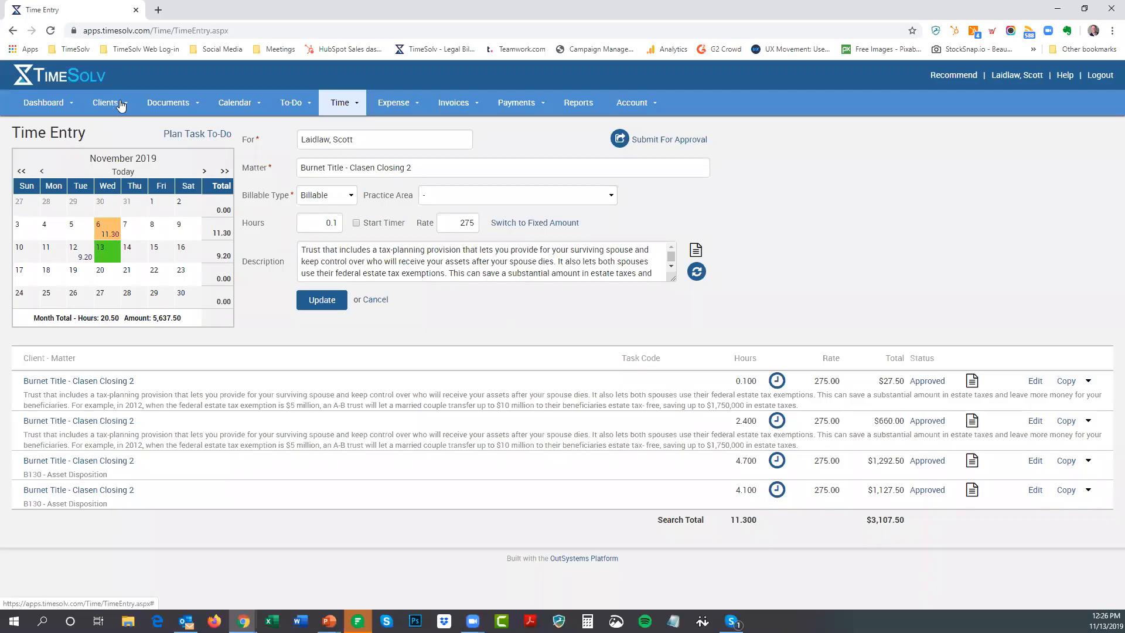
mouse_move(122, 105)
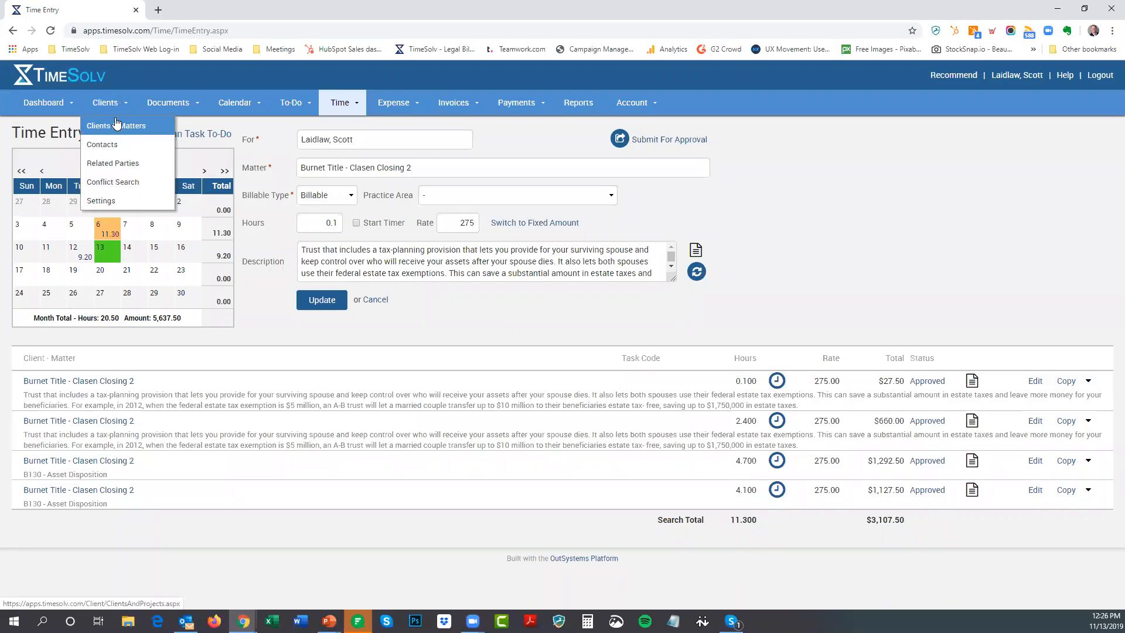
click(108, 147)
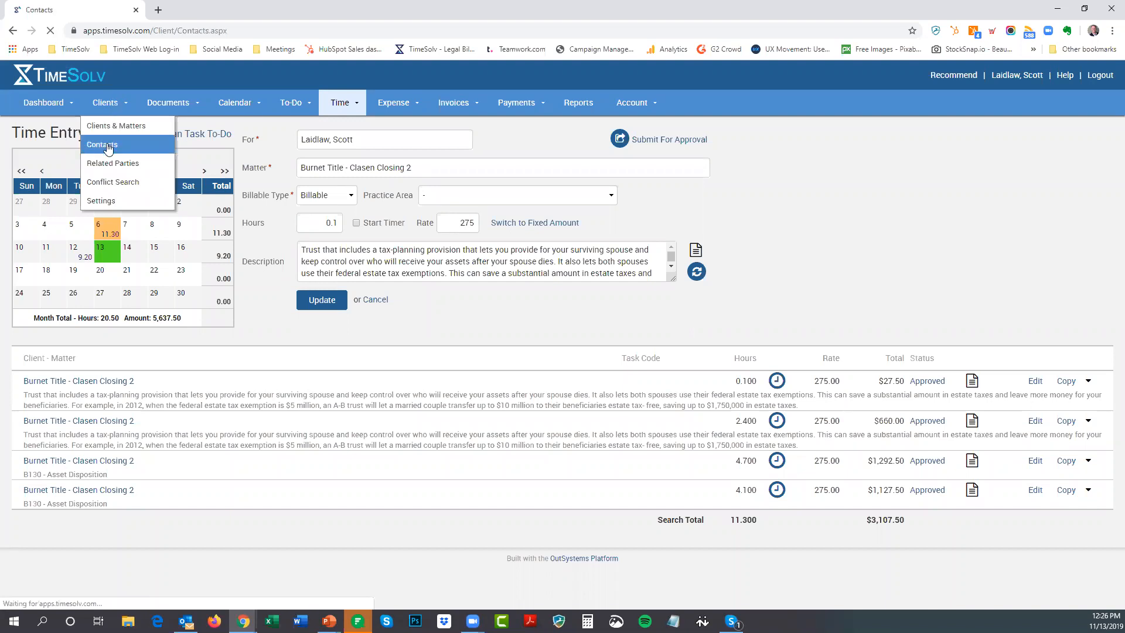
scroll(246, 367, down, 5)
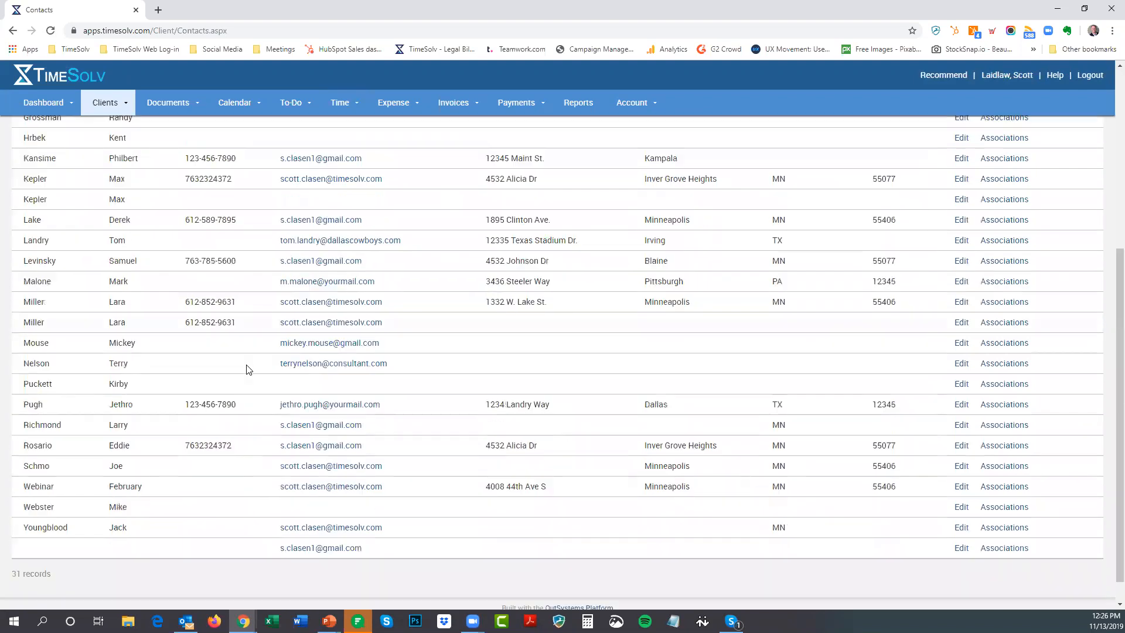
scroll(246, 369, up, 5)
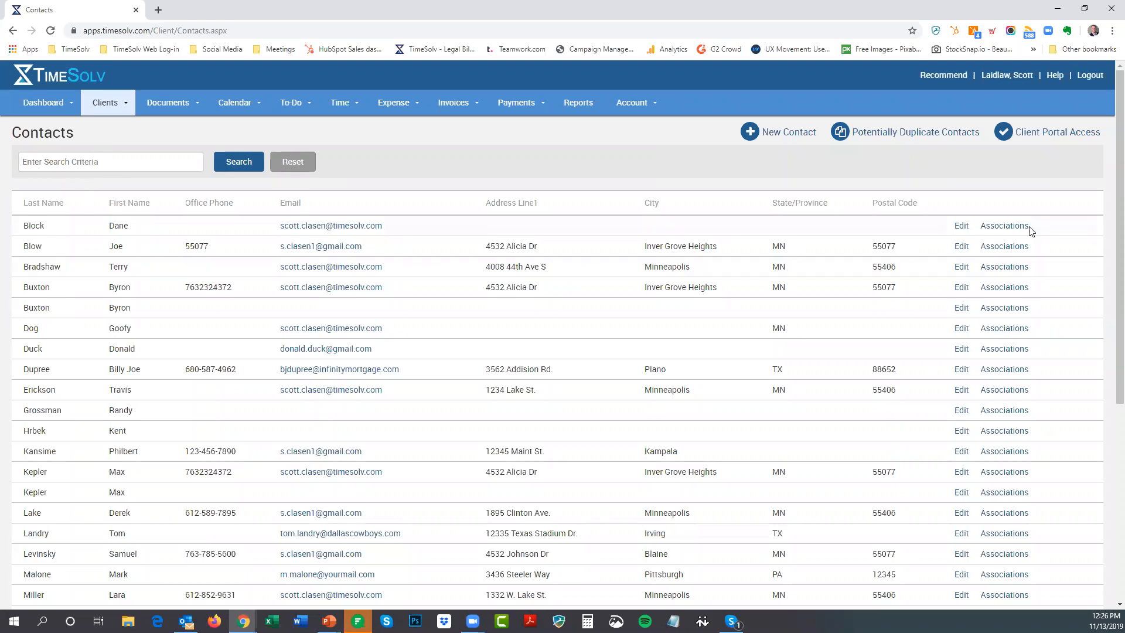
Review the first contact's client and matter associations
click(998, 228)
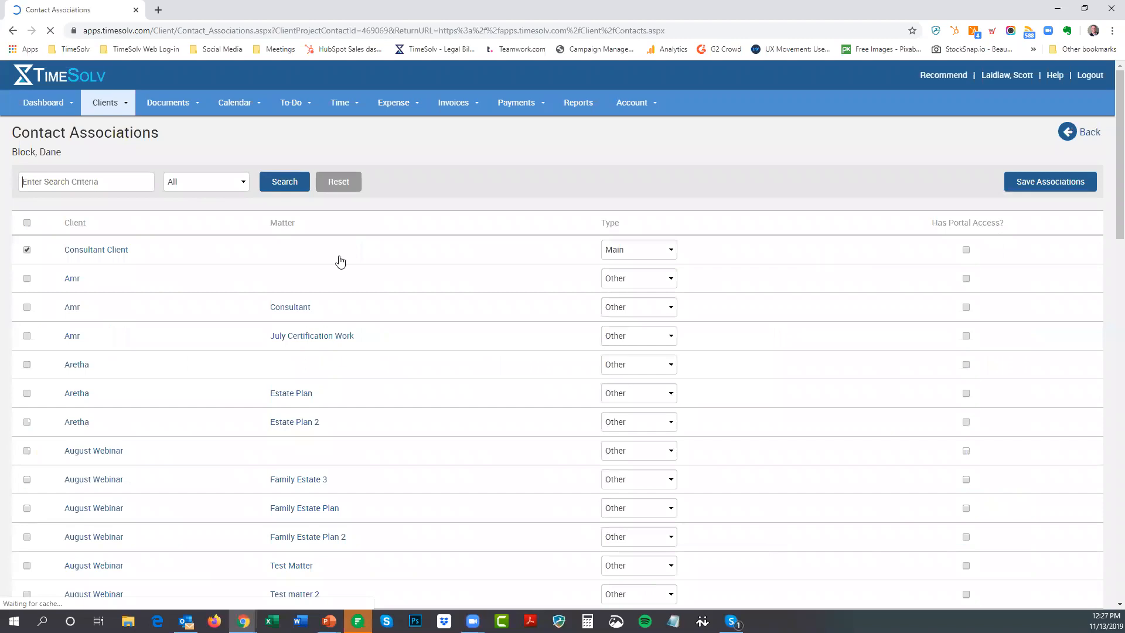
scroll(218, 386, down, 6)
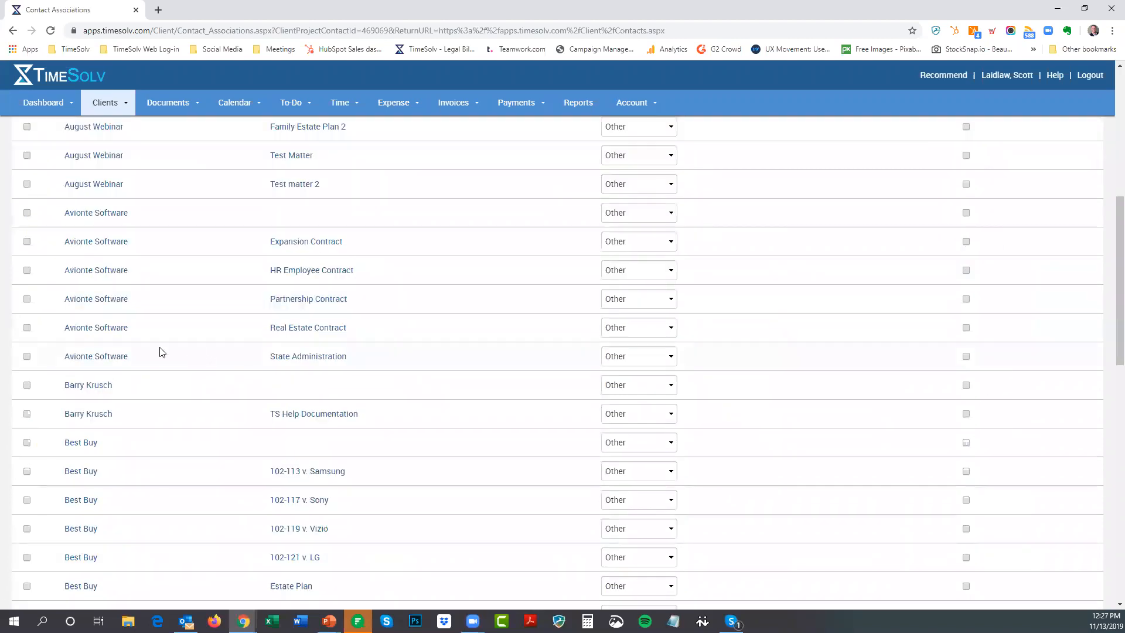
scroll(160, 350, up, 6)
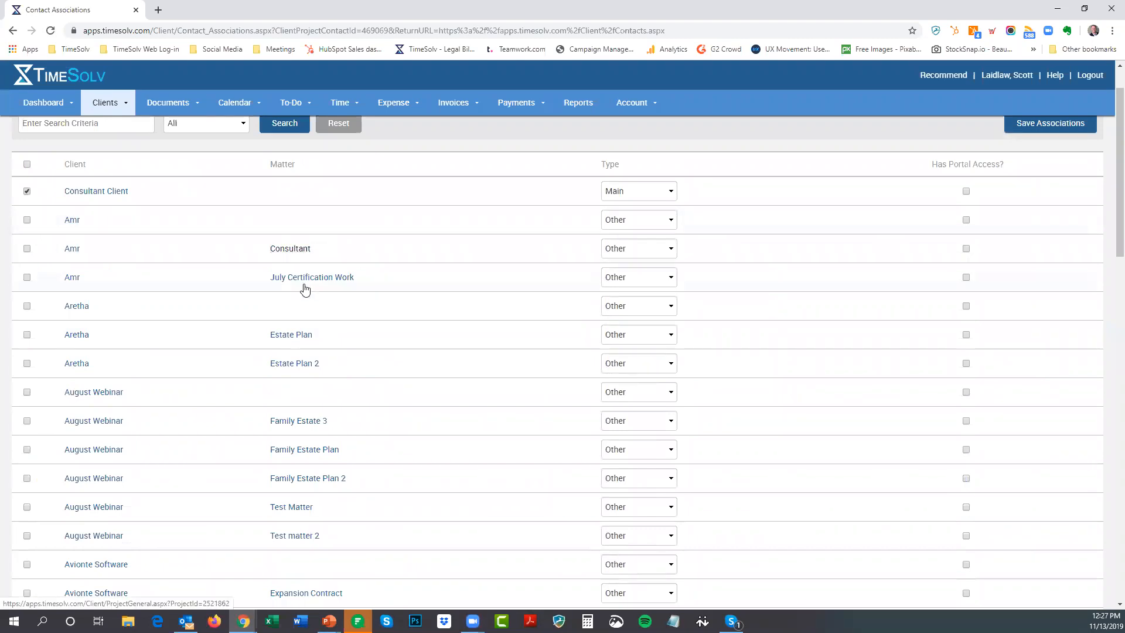
scroll(391, 280, up, 1)
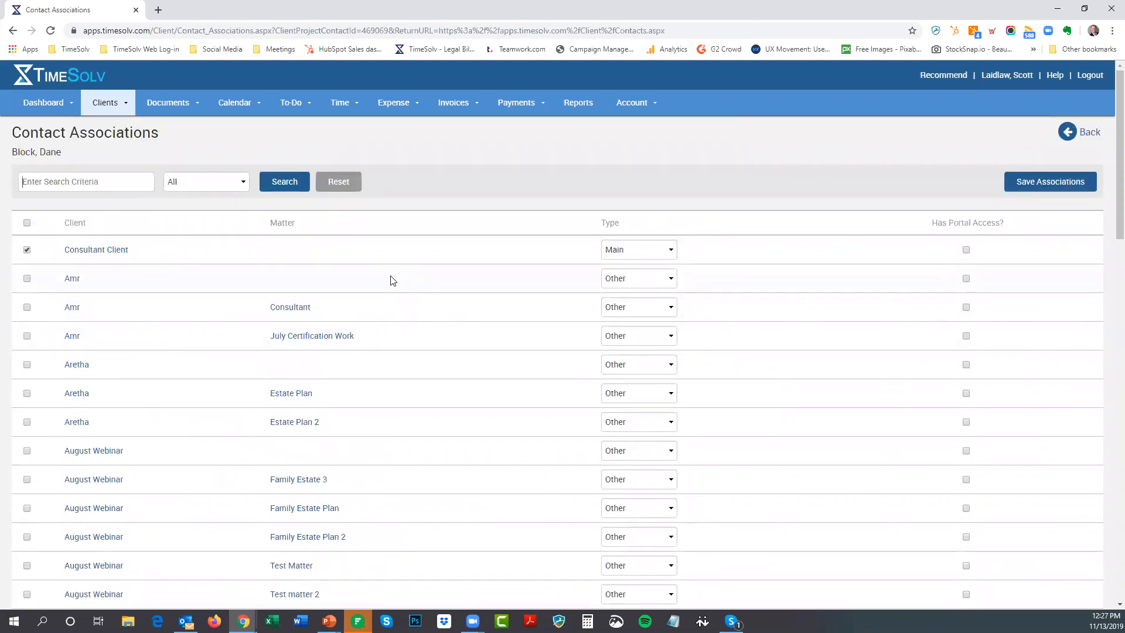
click(97, 107)
From Clients & Matters, open the matter's client and view its empty Contacts tab
click(102, 128)
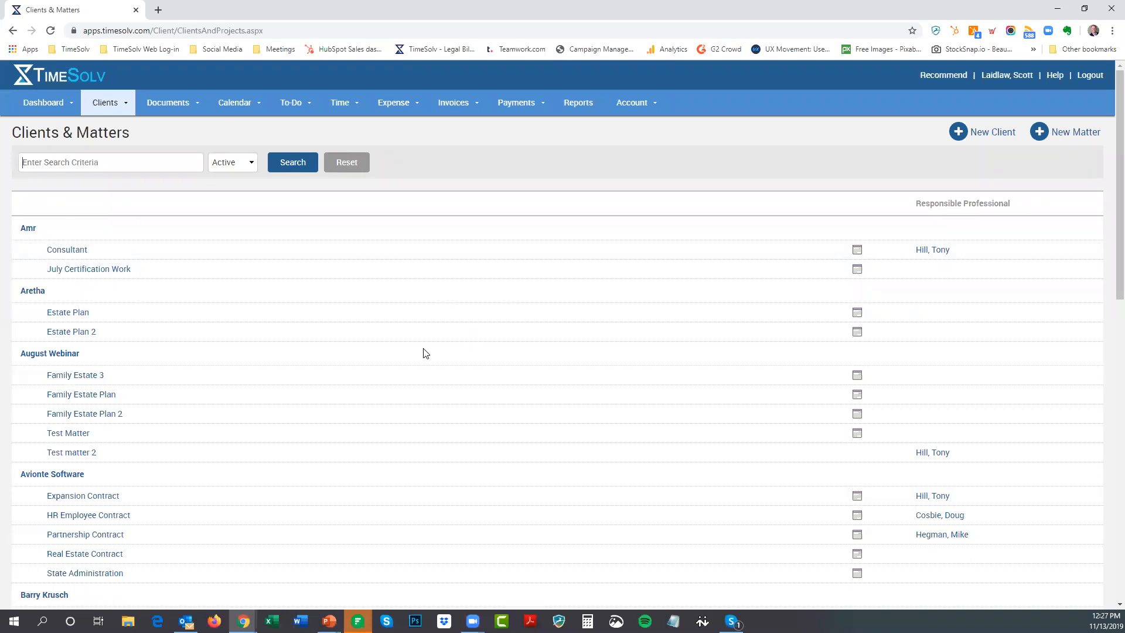
scroll(424, 352, down, 6)
scroll(424, 352, down, 3)
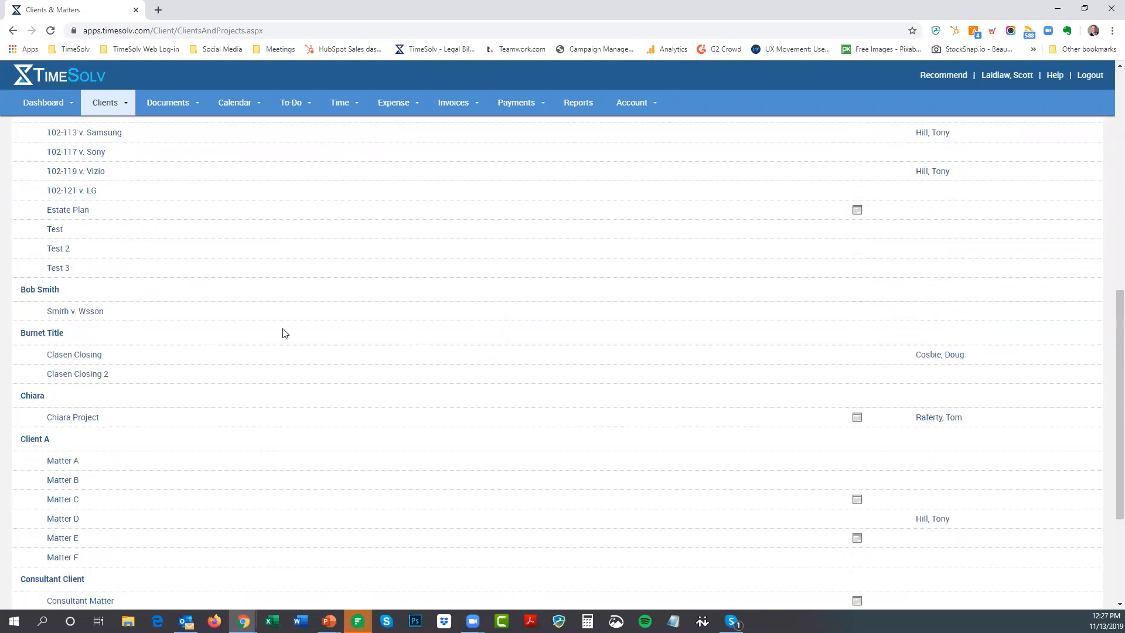
click(40, 289)
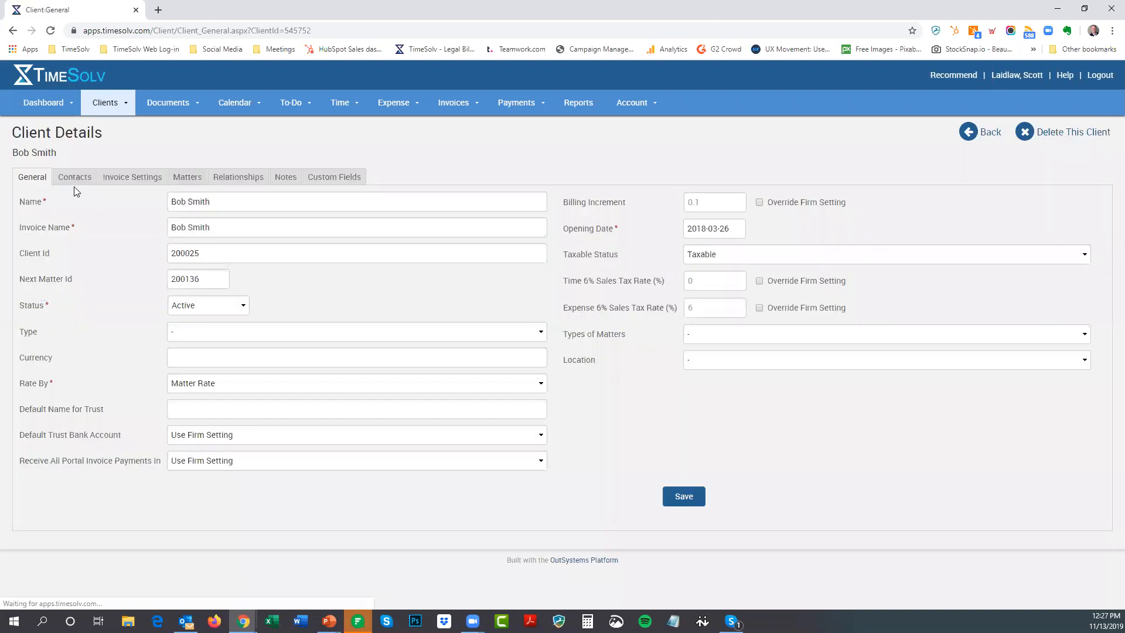
click(68, 184)
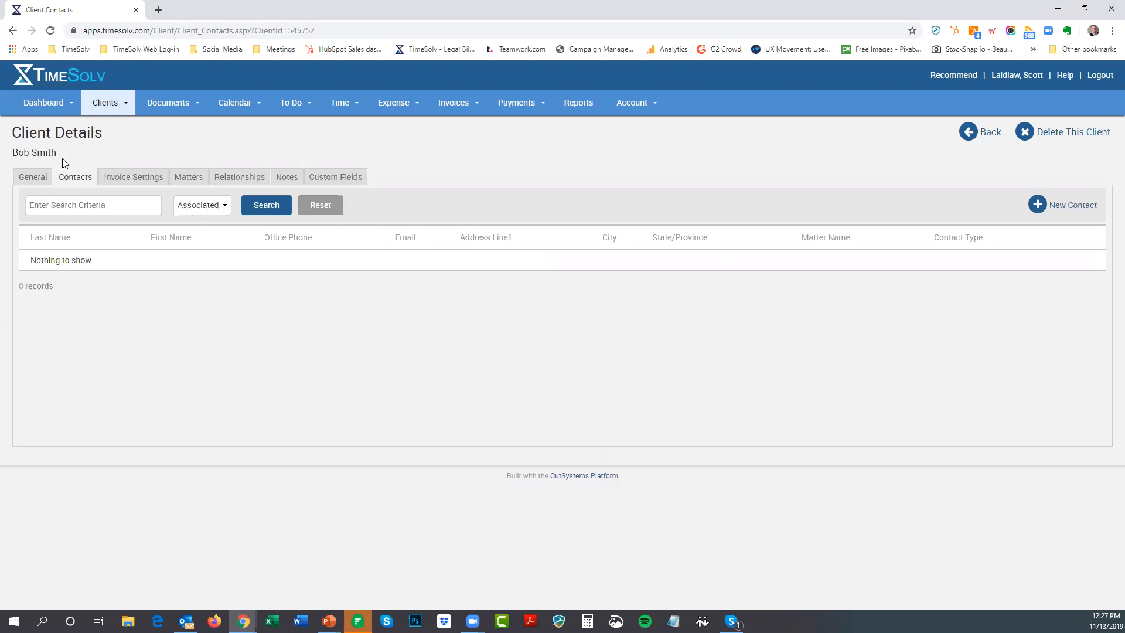
click(211, 207)
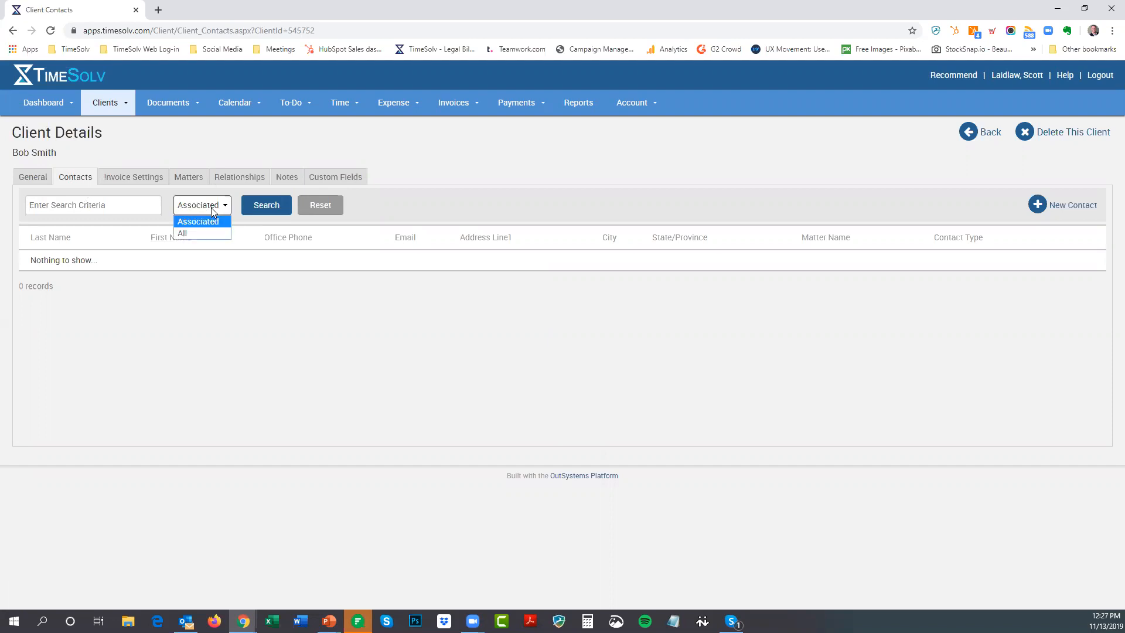
click(206, 234)
click(270, 206)
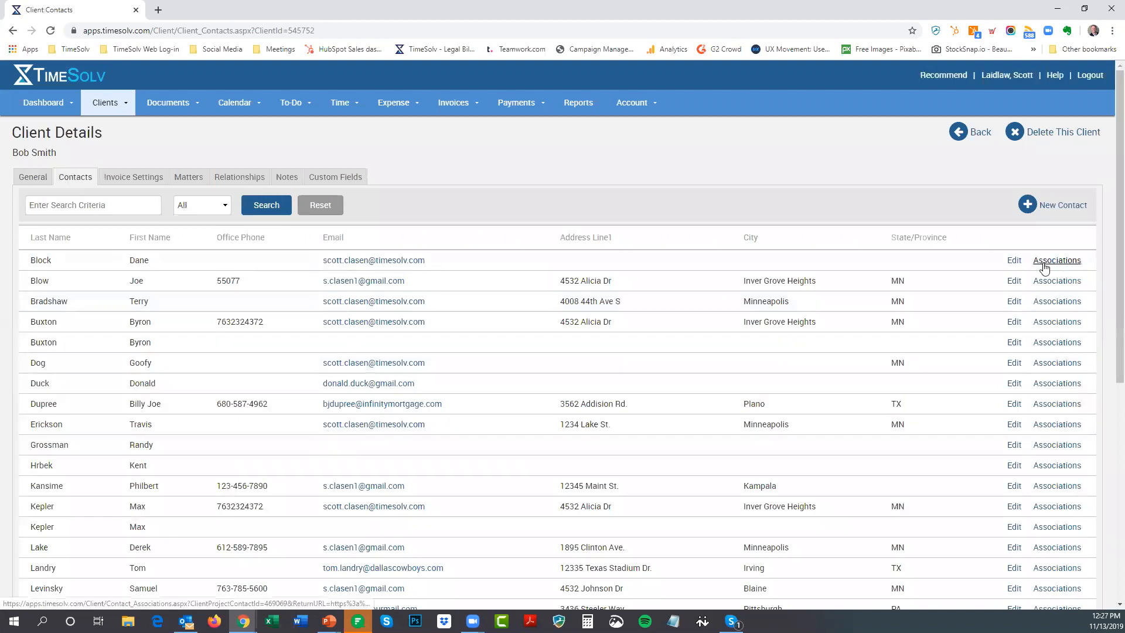
click(200, 213)
click(206, 229)
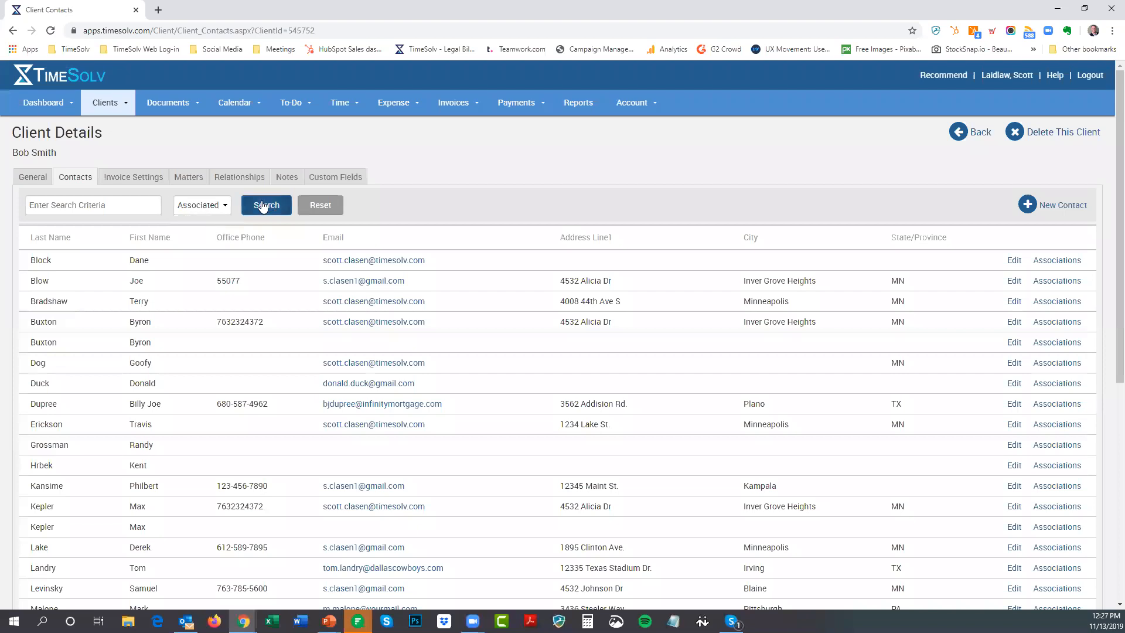
click(267, 205)
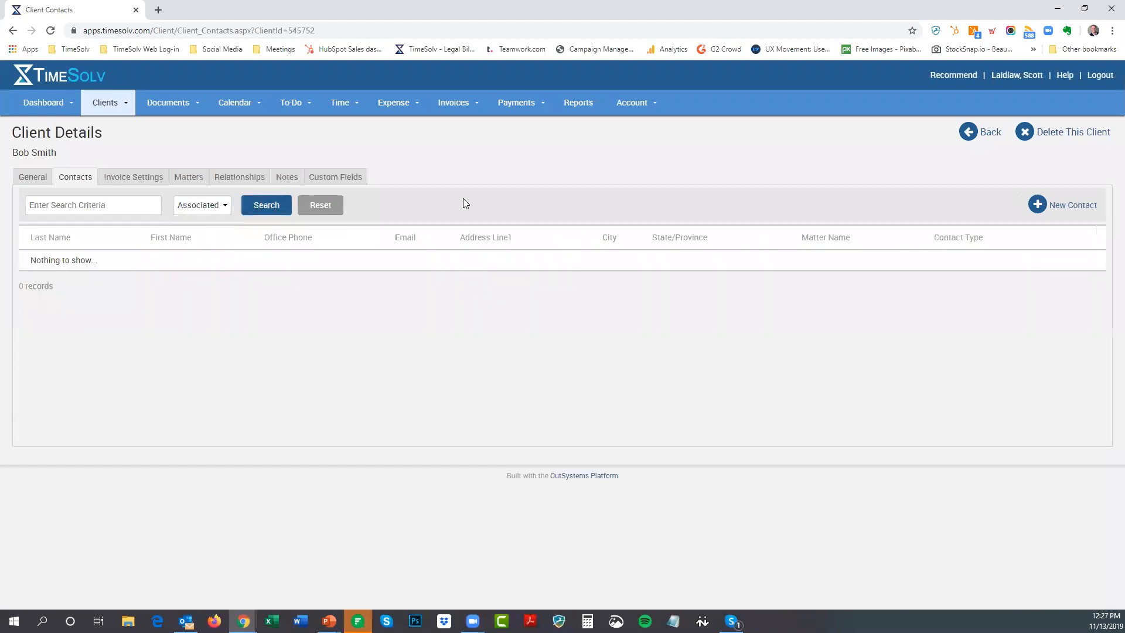
Start a new Main-type contact and enter the contact's first and last name
click(1063, 210)
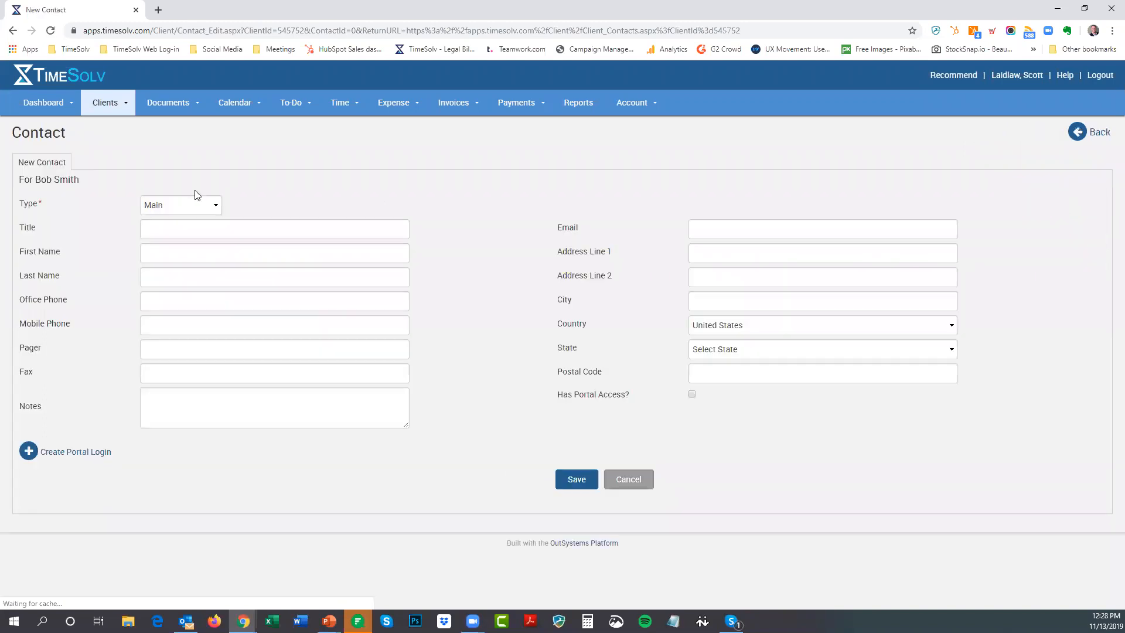
click(177, 210)
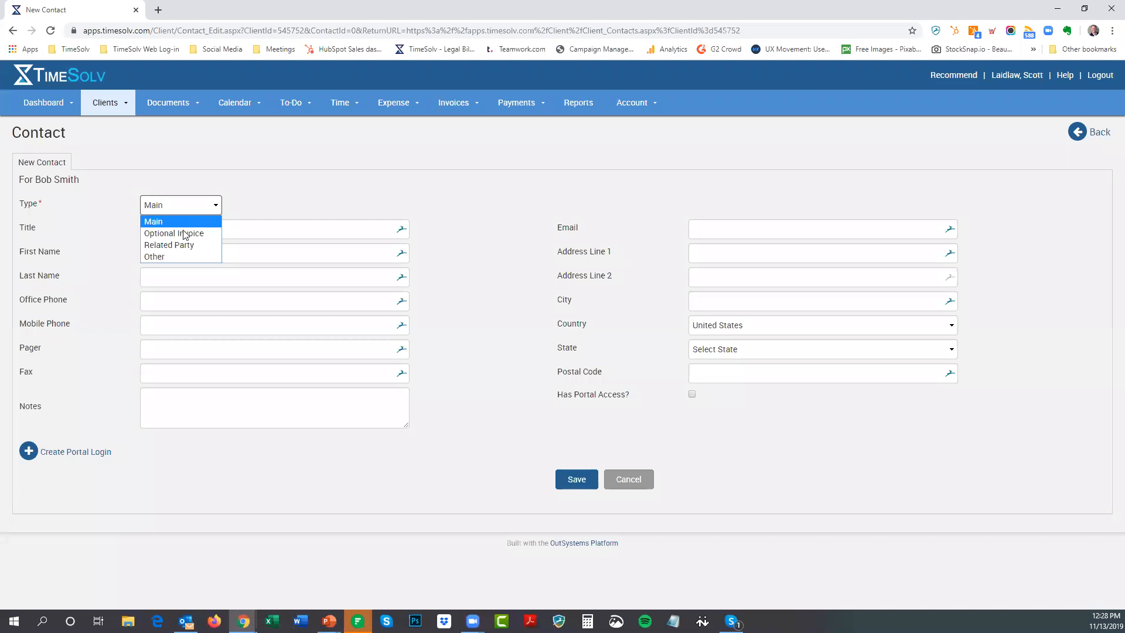
click(254, 189)
click(253, 190)
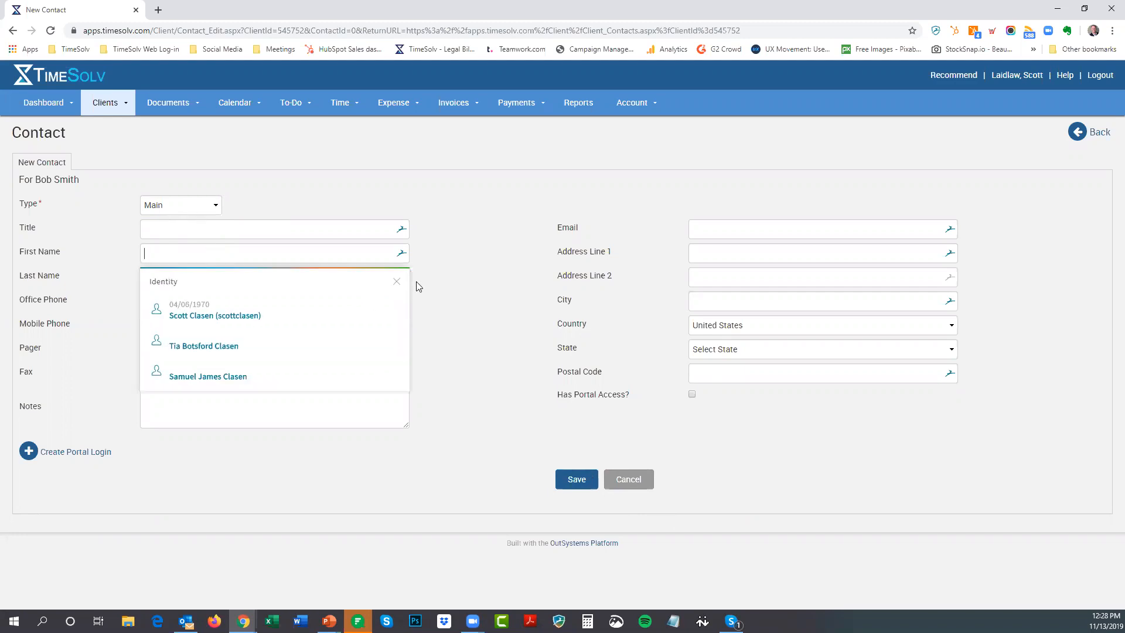
click(397, 281)
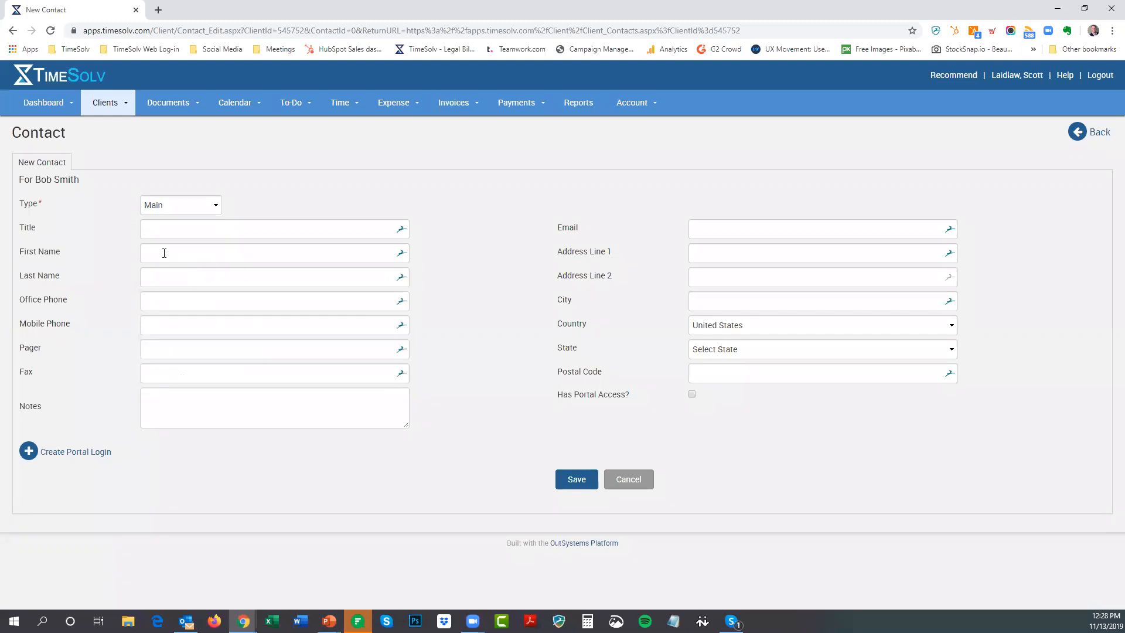
click(164, 254)
key(Tab)
Autofill the contact details from a saved entry and replace the street address
click(743, 231)
click(728, 289)
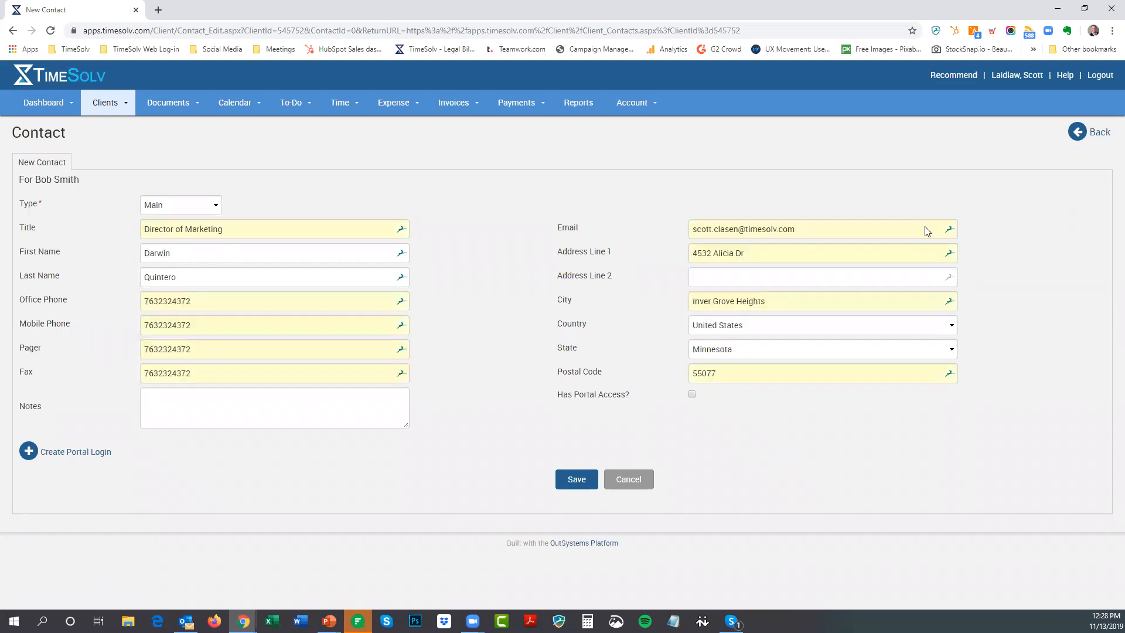
drag(760, 252, 697, 253)
text(4)
key(BackSpace)
text(1234 Maint)
key(BackSpace)
key(BackSpace)
text(ST)
Clear the office, mobile, pager and fax numbers, then save the contact
click(189, 304)
double_click(189, 304)
key(BackSpace)
double_click(200, 326)
key(BackSpace)
key(Tab)
key(BackSpace)
key(Tab)
key(BackSpace)
click(582, 481)
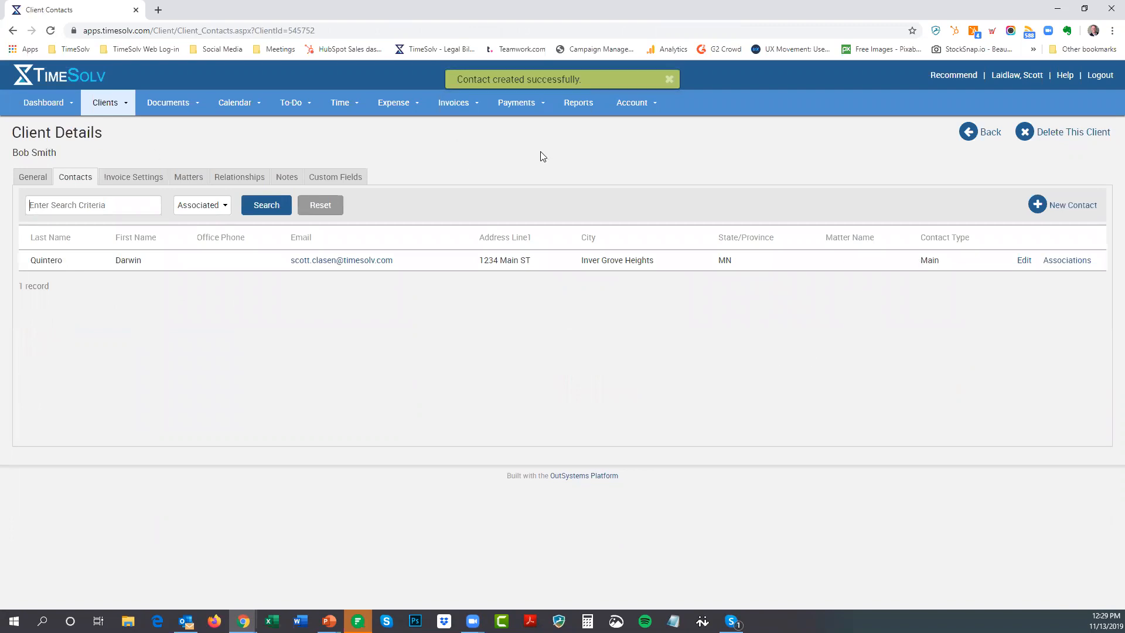
Check the matter's Contacts tab, where the client's Main contact is the Default Invoice Contact
click(189, 177)
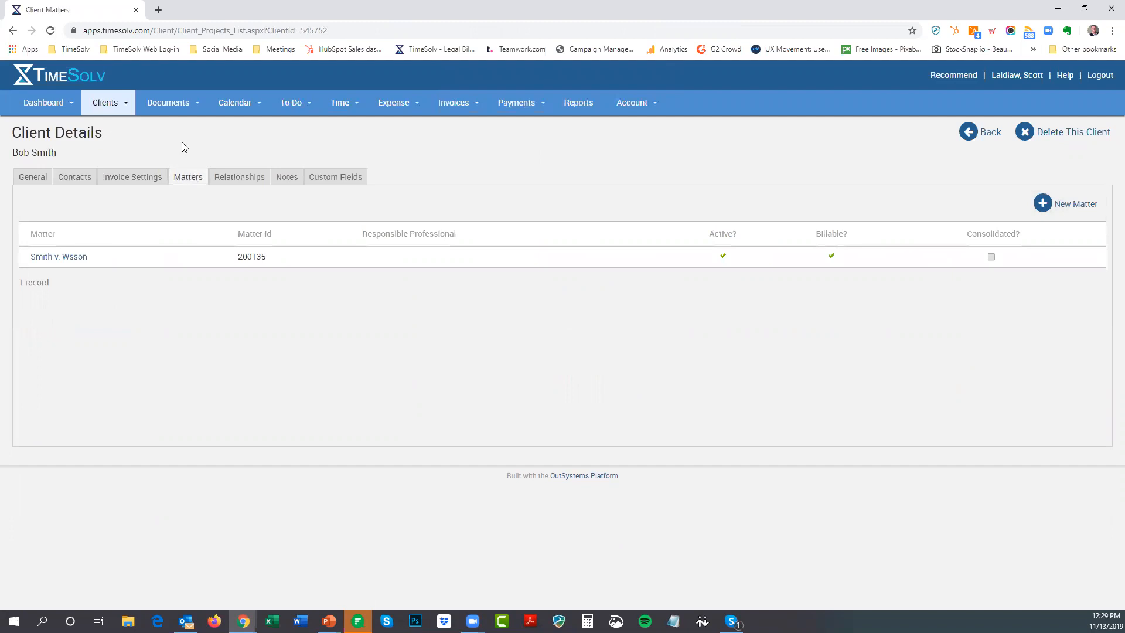
click(64, 258)
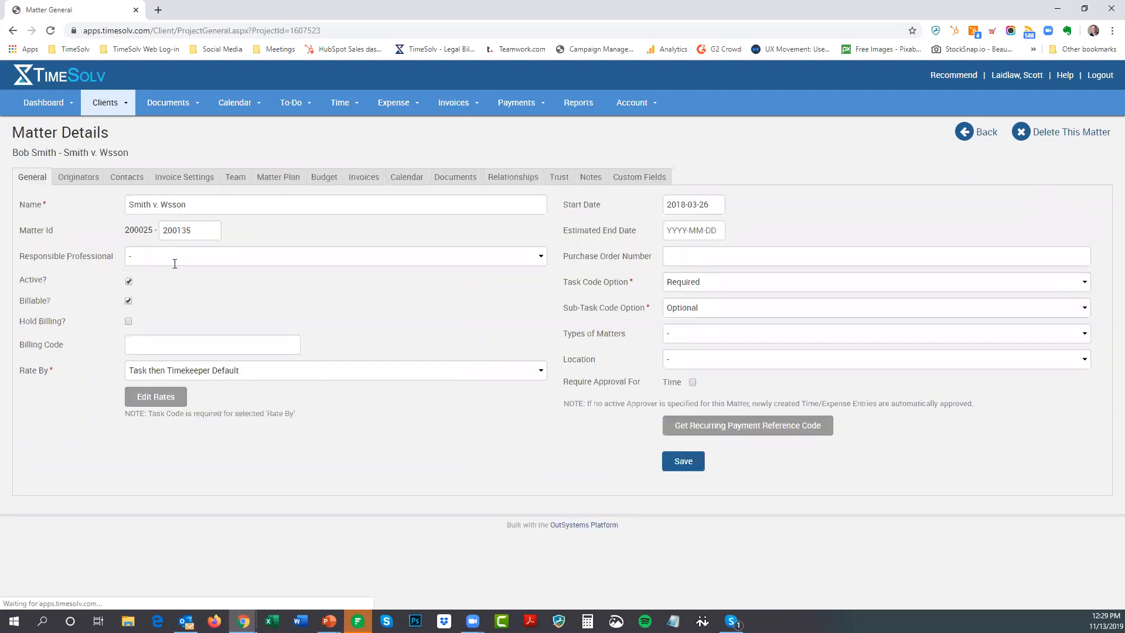
click(128, 182)
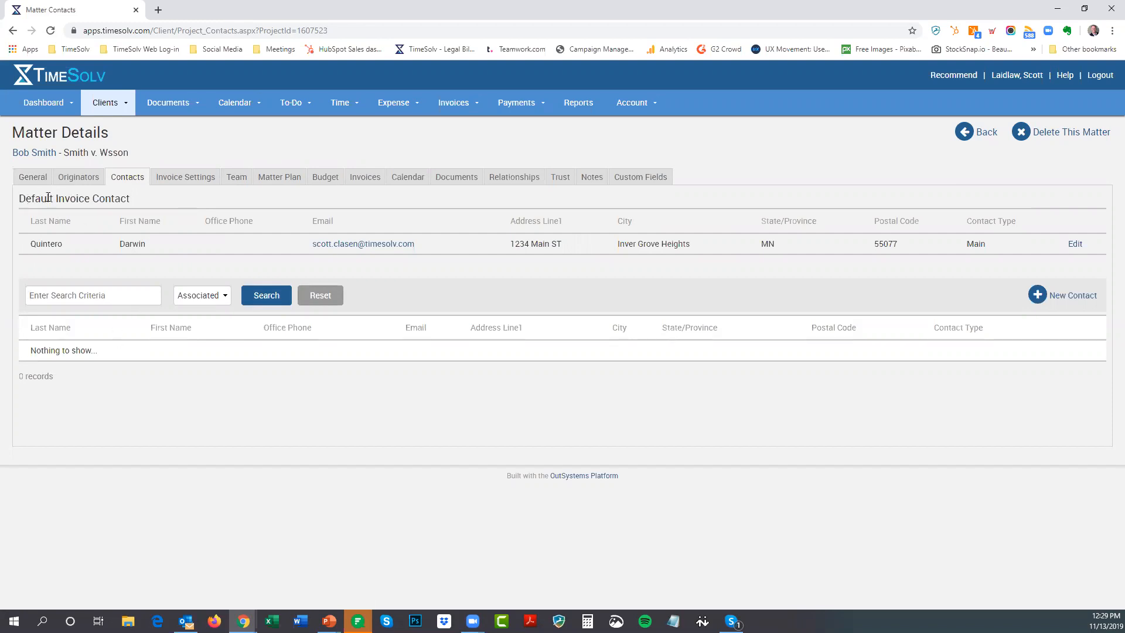
drag(18, 199, 139, 203)
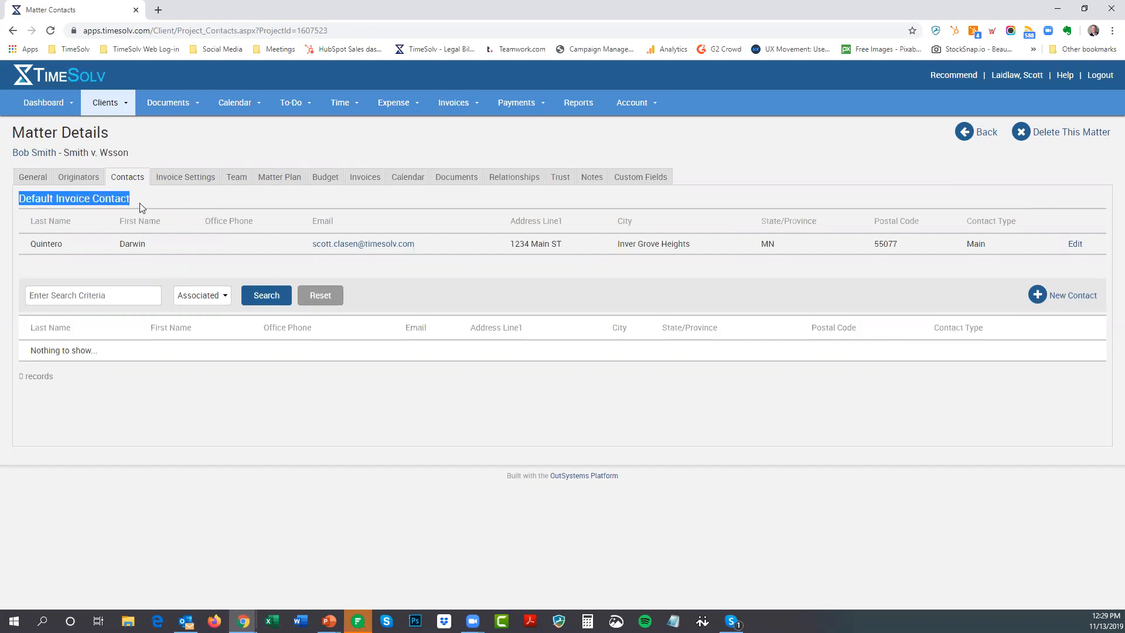
click(150, 242)
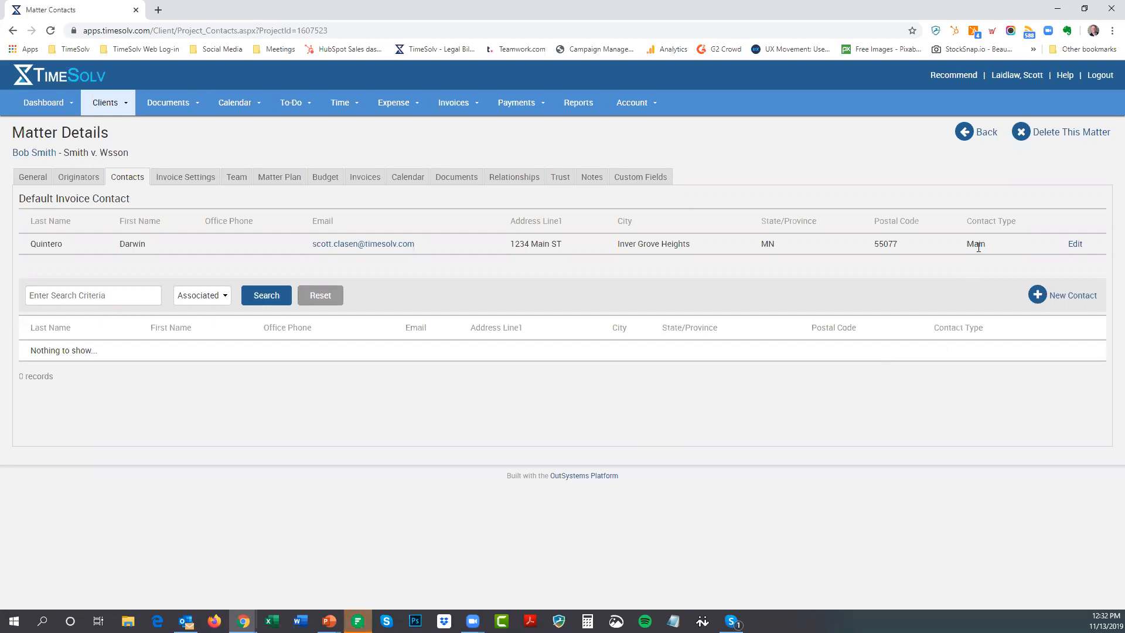
Return to the client's details, save the General tab unchanged, and show its contacts
click(49, 153)
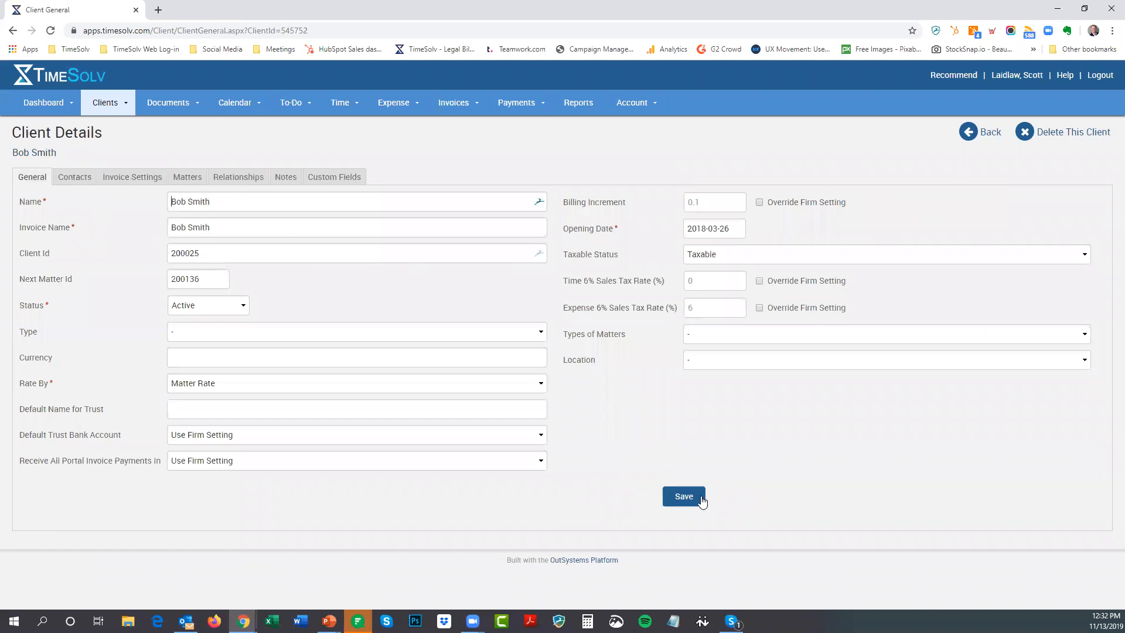
click(696, 499)
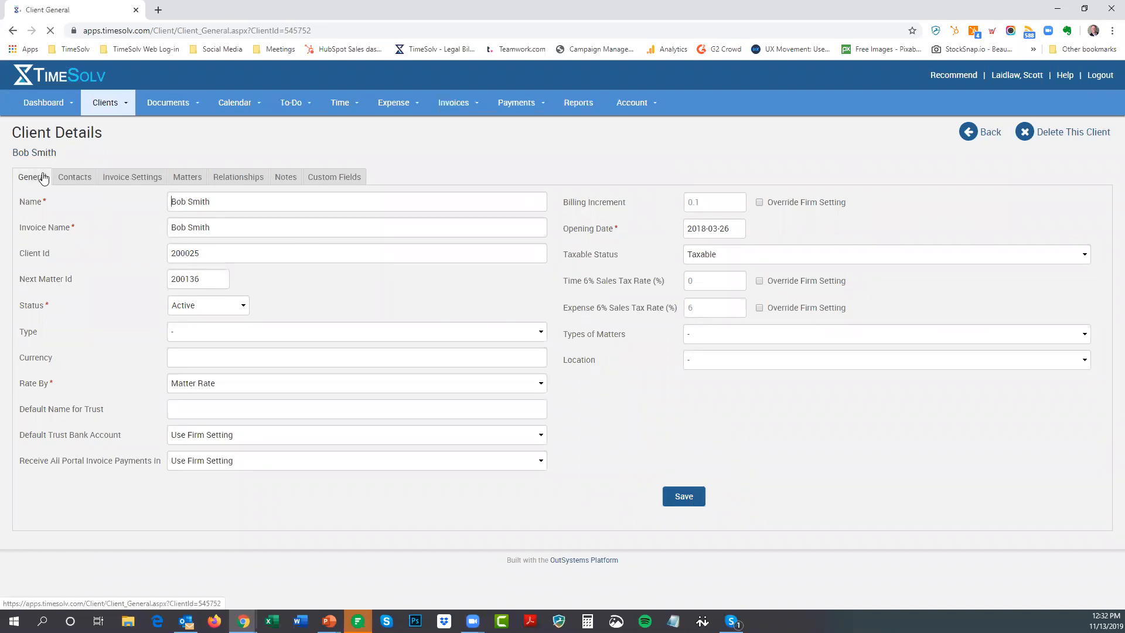
click(70, 179)
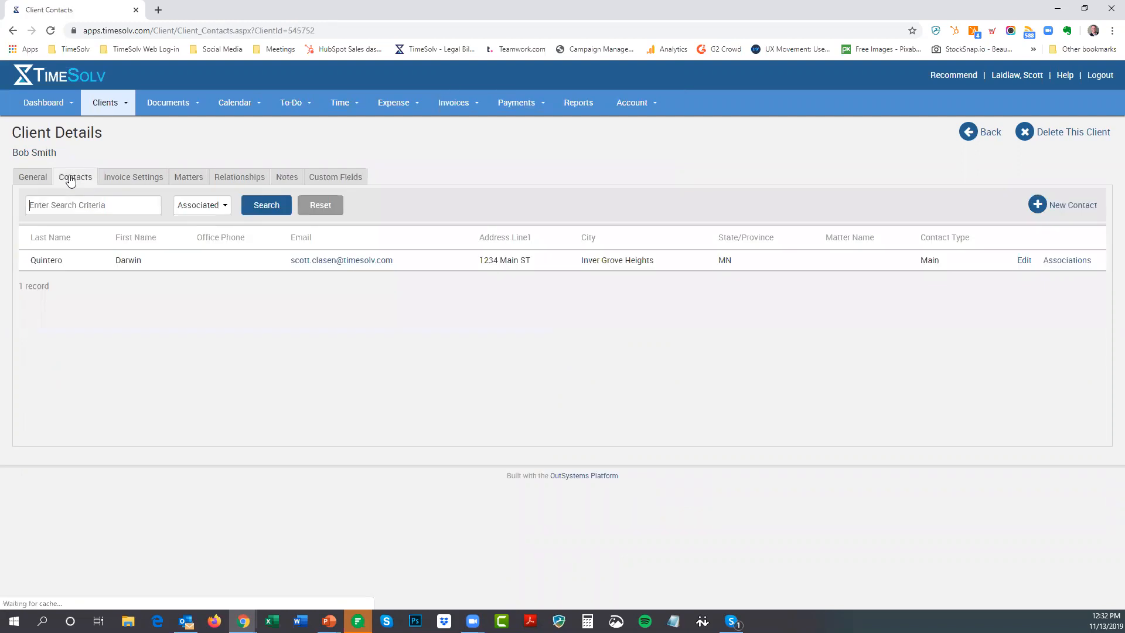
Start a new Optional Invoice contact and enter the contact's first and last name
click(1037, 206)
click(168, 205)
click(180, 235)
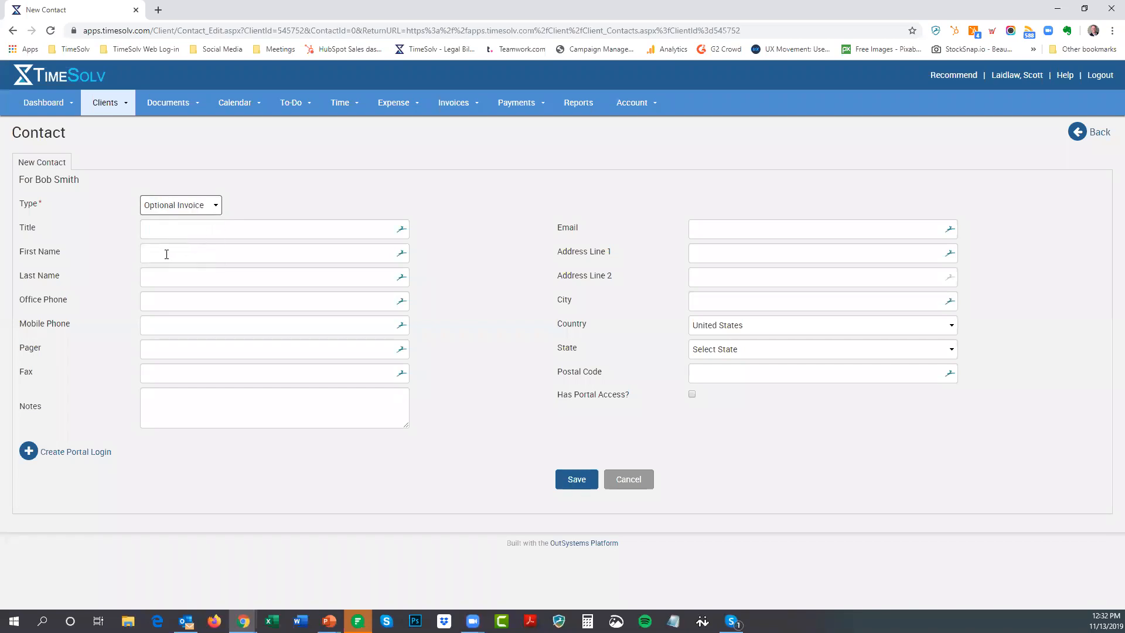
click(167, 253)
key(Tab)
Autofill the details, replace the street address, and save the Optional Invoice contact
click(722, 230)
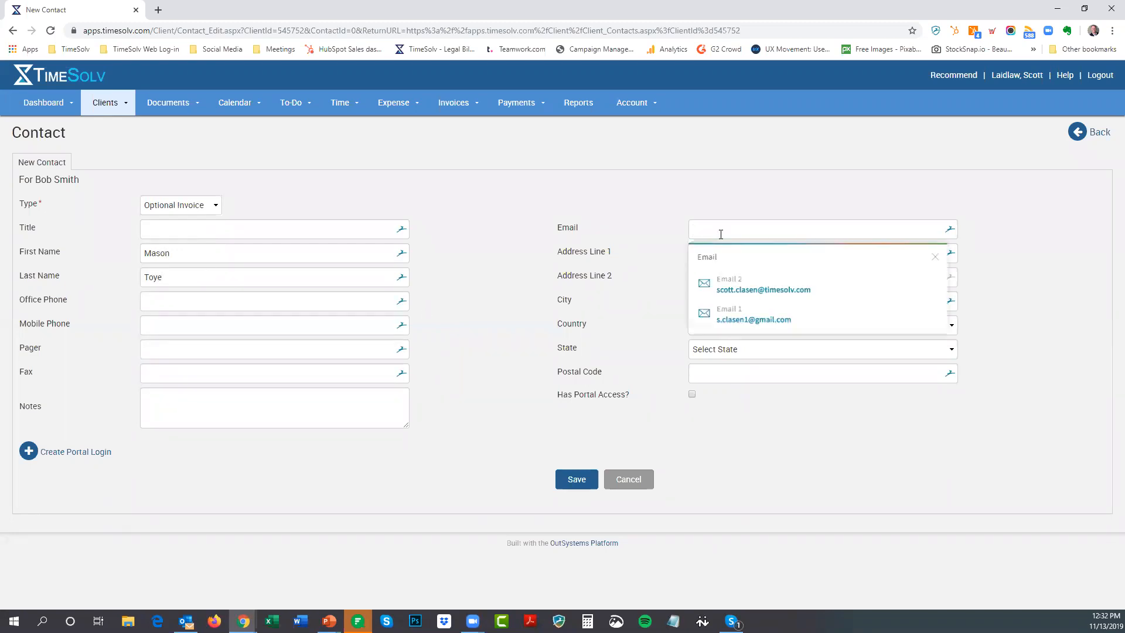
click(726, 288)
drag(766, 256, 659, 257)
text(1234 Main St.)
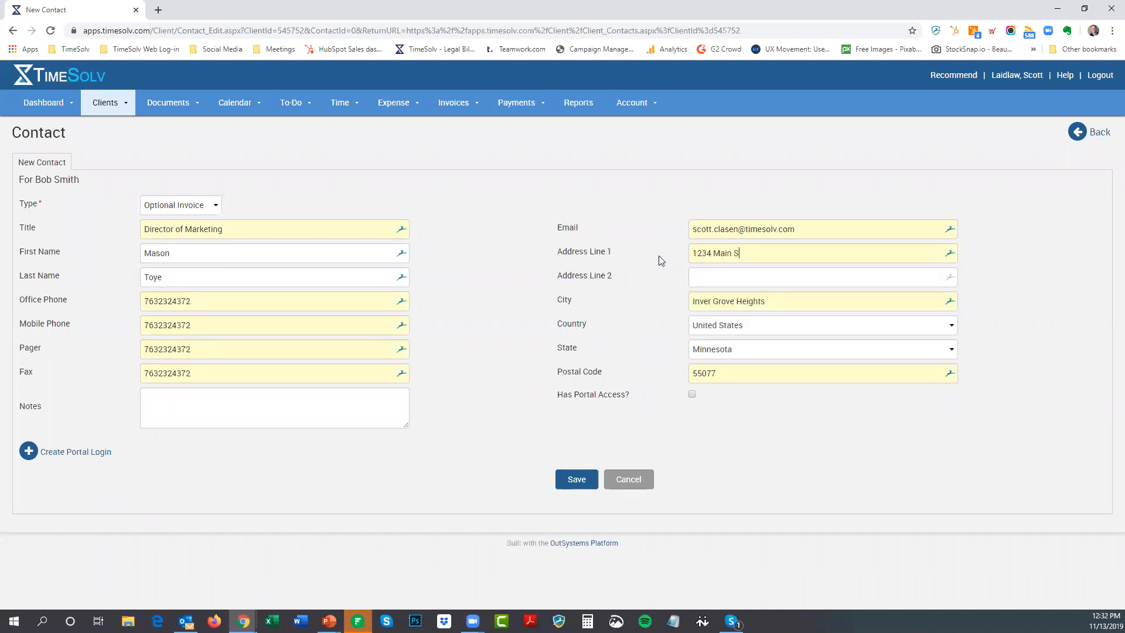
click(578, 479)
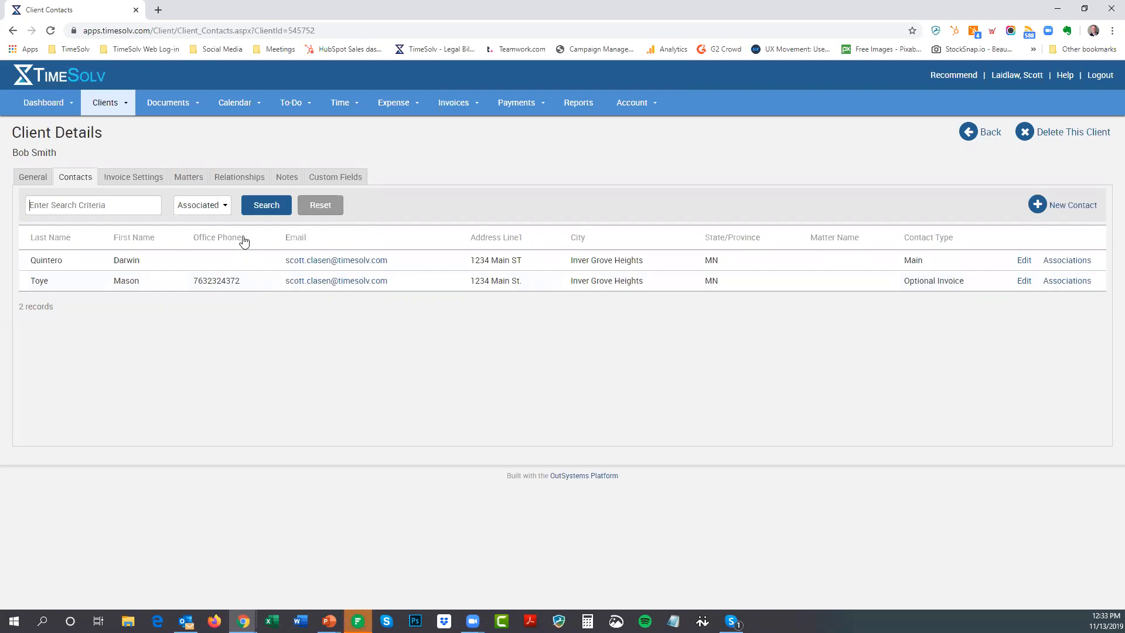
Review the matter's contacts, then move on to the matter's Invoice Settings tab
click(191, 178)
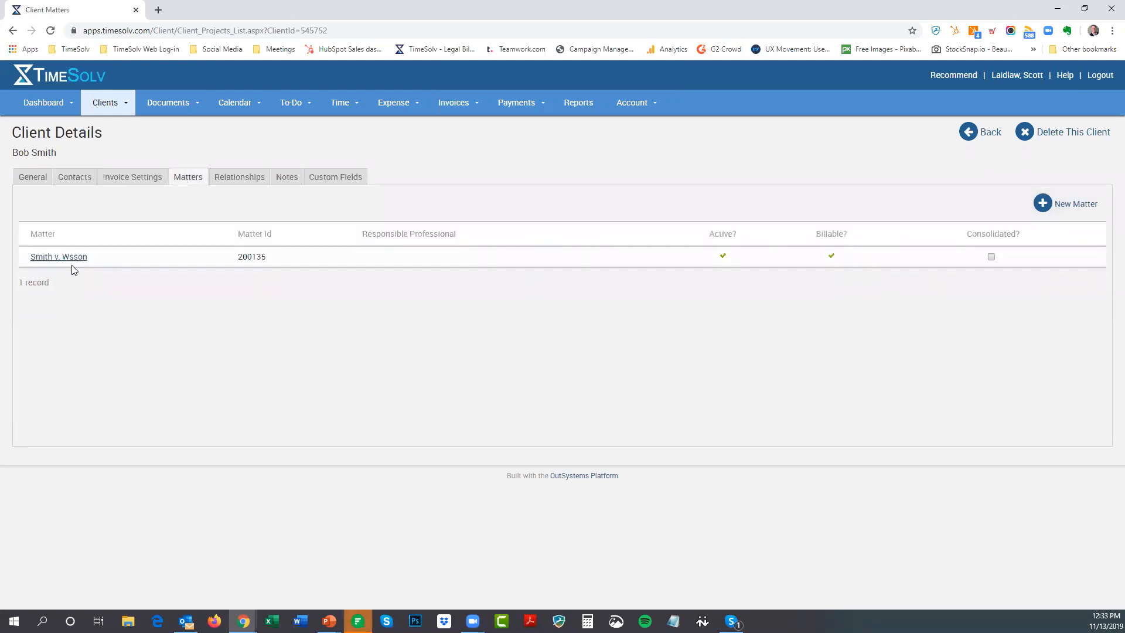
click(72, 259)
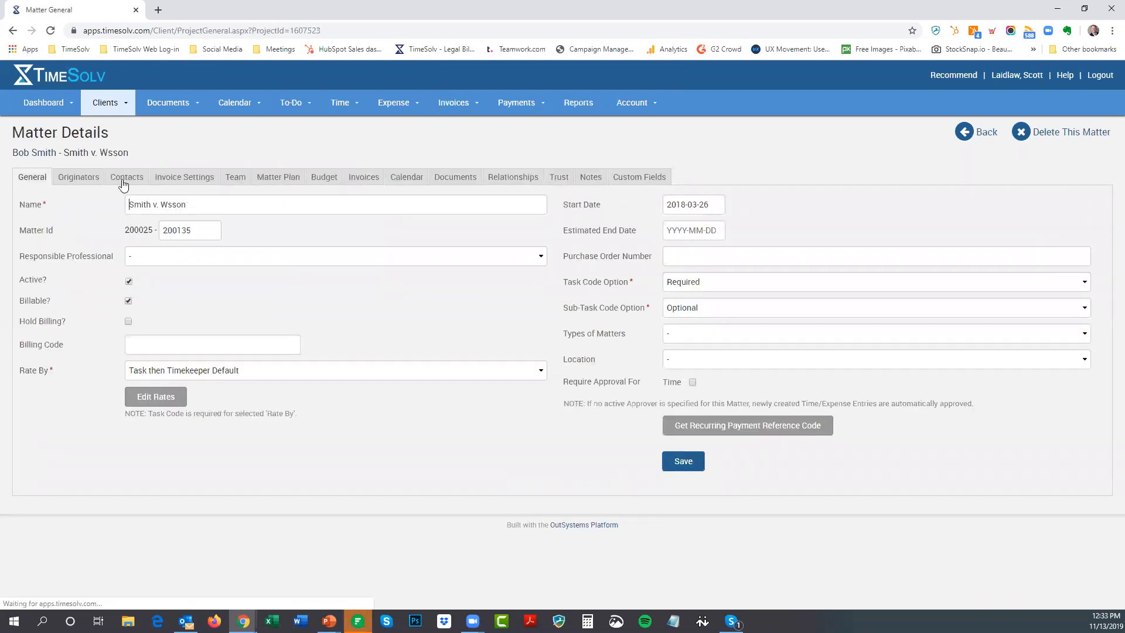
click(124, 178)
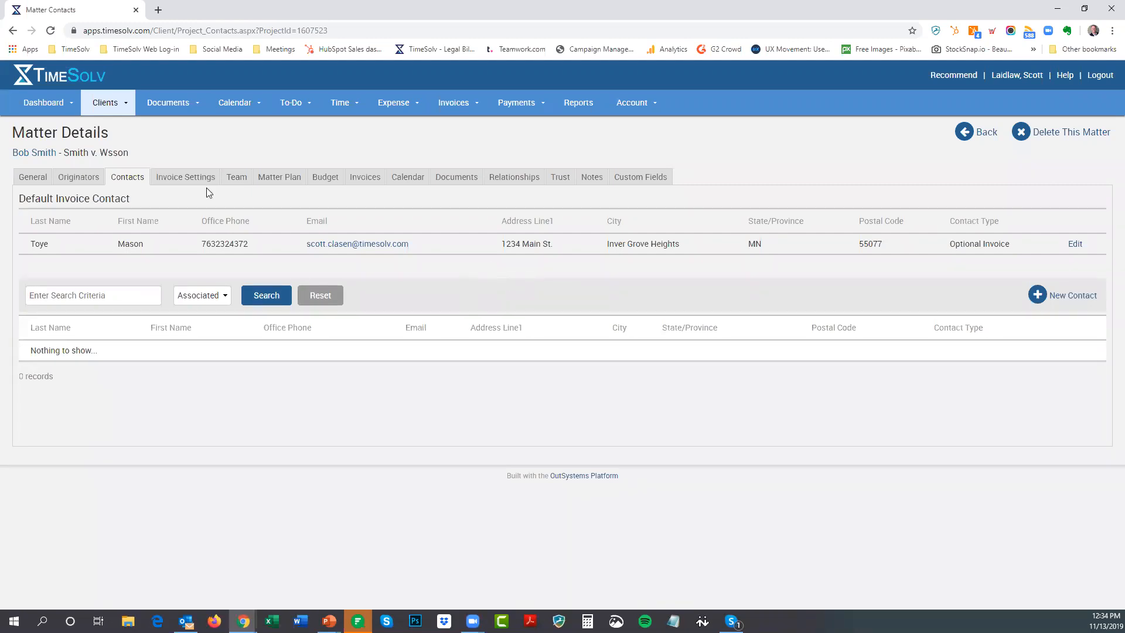
click(168, 182)
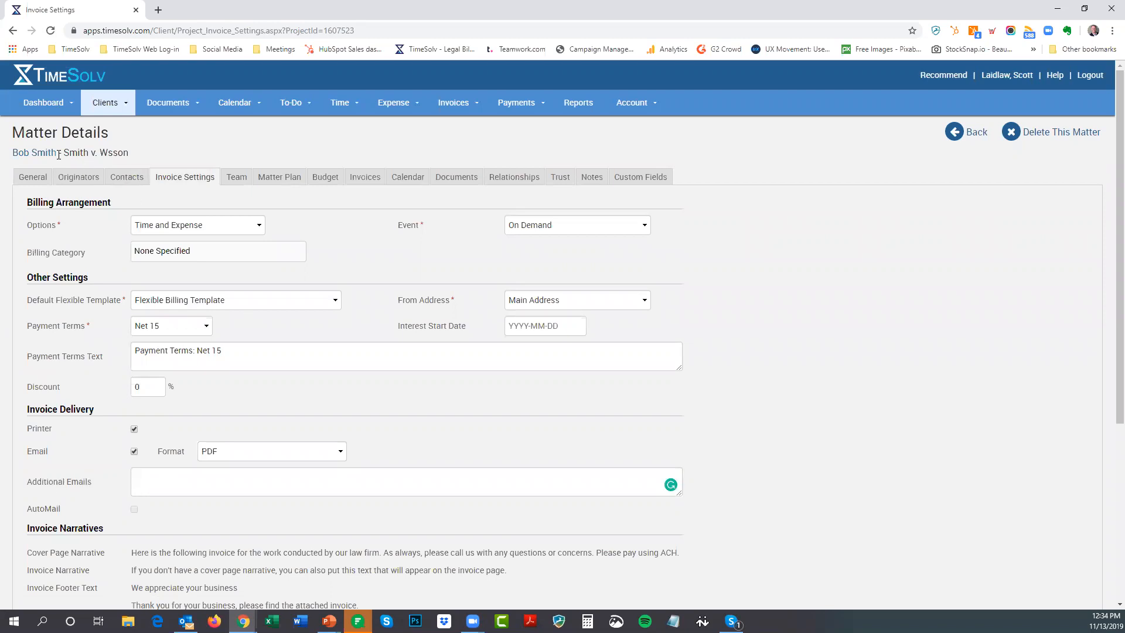
Go back to the client's Client Details General tab
click(27, 154)
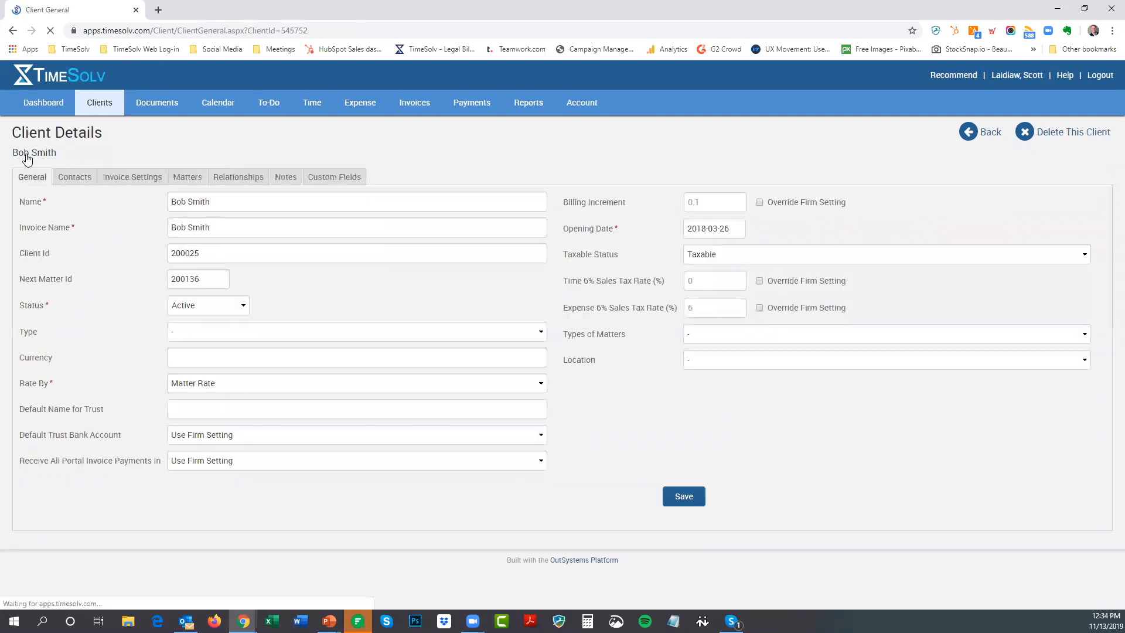
Look over the client's invoice settings, then resume the full-screen webinar agenda slide
click(133, 178)
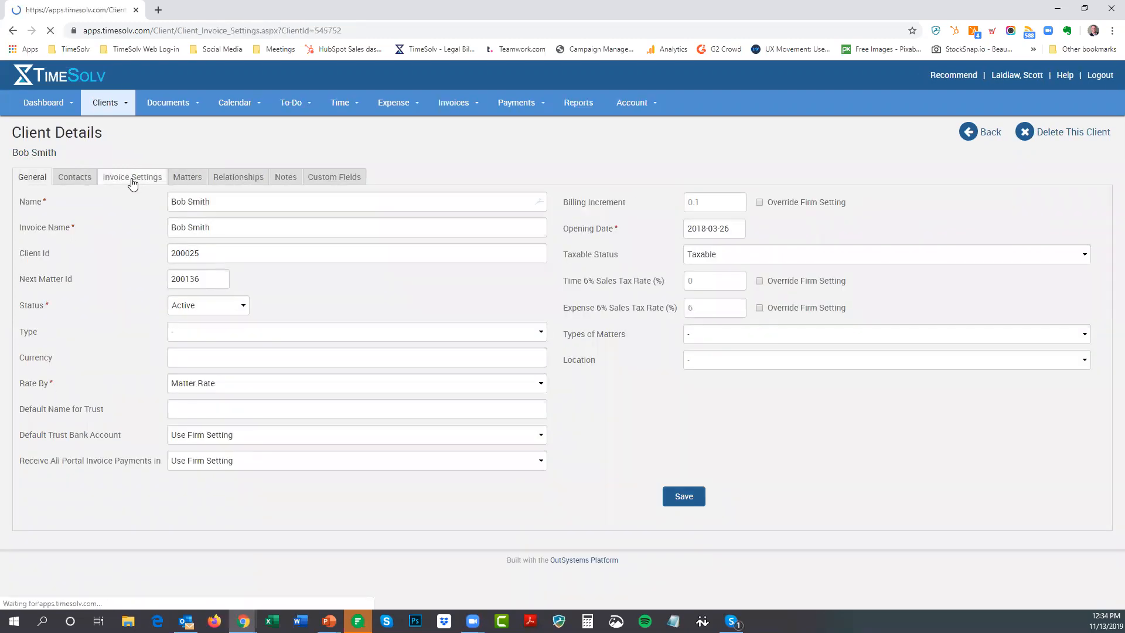
click(146, 457)
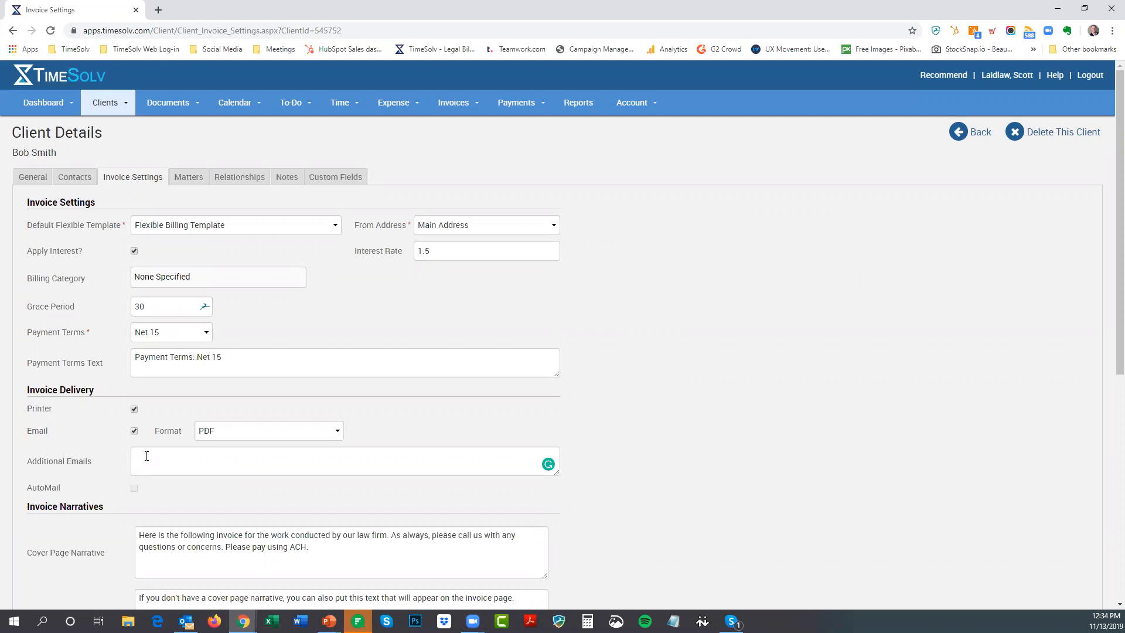
scroll(214, 509, down, 5)
scroll(527, 465, up, 5)
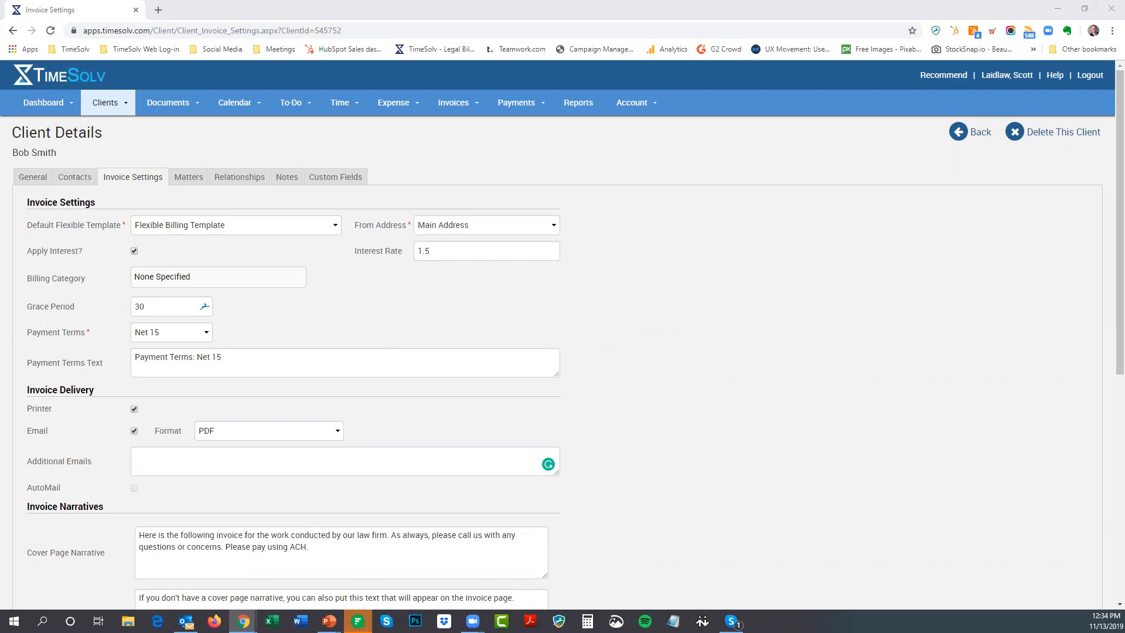
key(shift+F5)
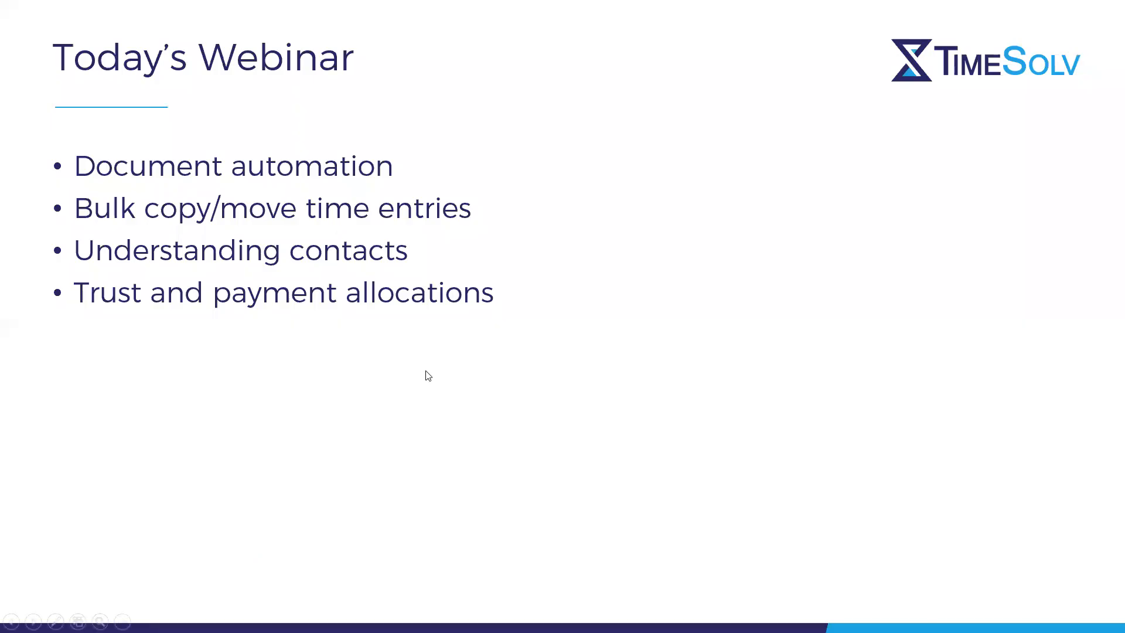
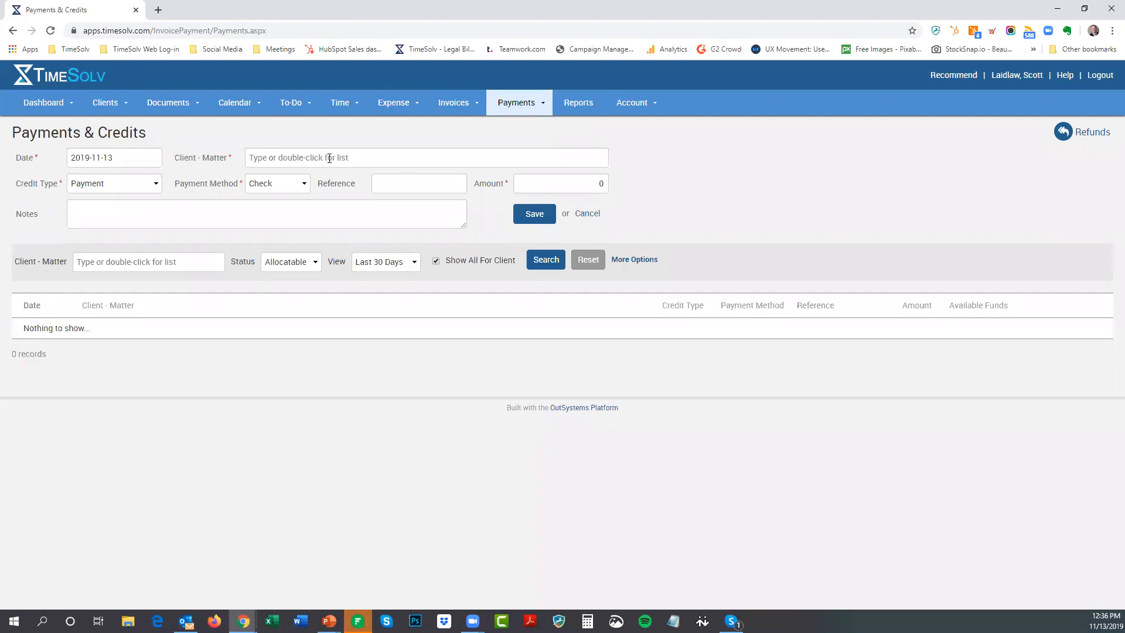
Search Allocatable payments over the last 90 days
click(547, 267)
click(289, 268)
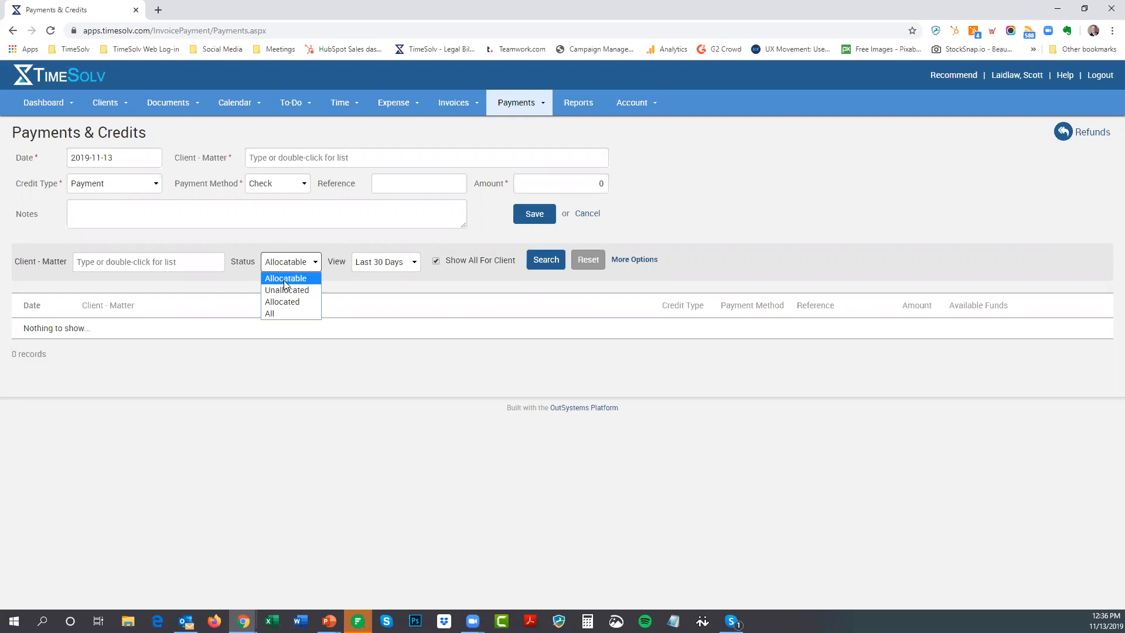
click(286, 280)
click(386, 262)
click(391, 315)
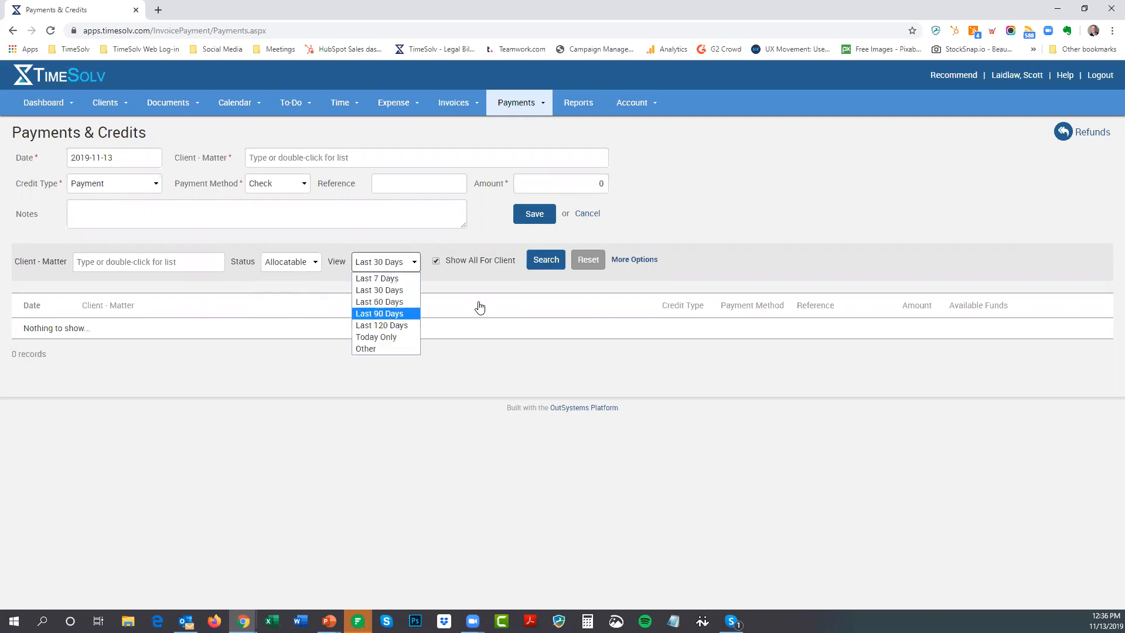
click(536, 267)
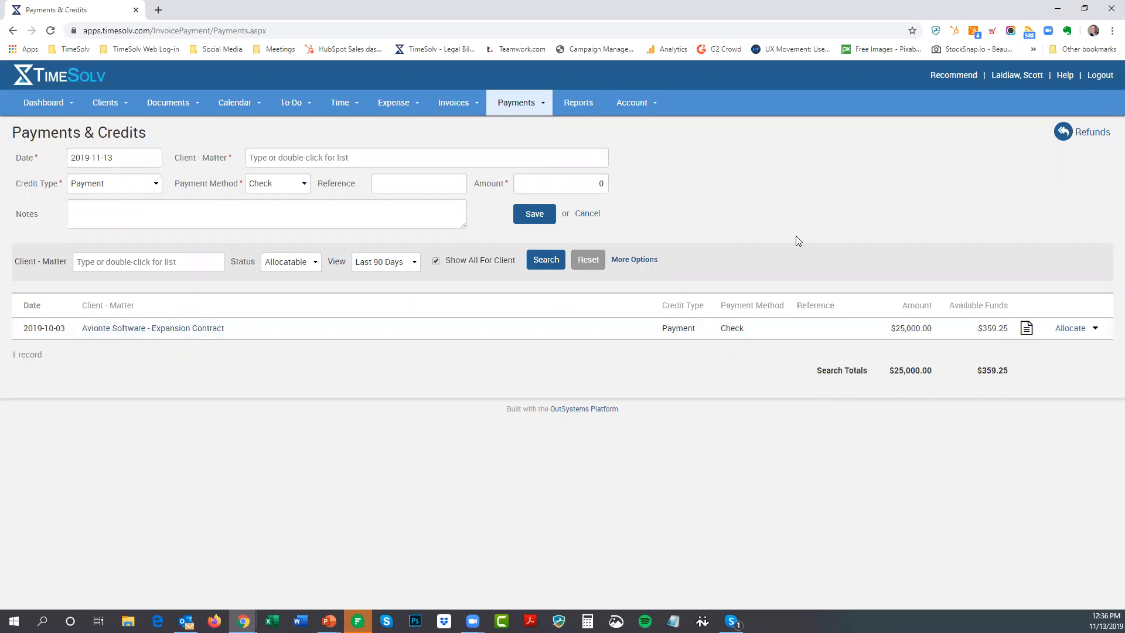
Switch the status filter to All and search again for the last 90 days
click(390, 263)
click(390, 267)
click(306, 262)
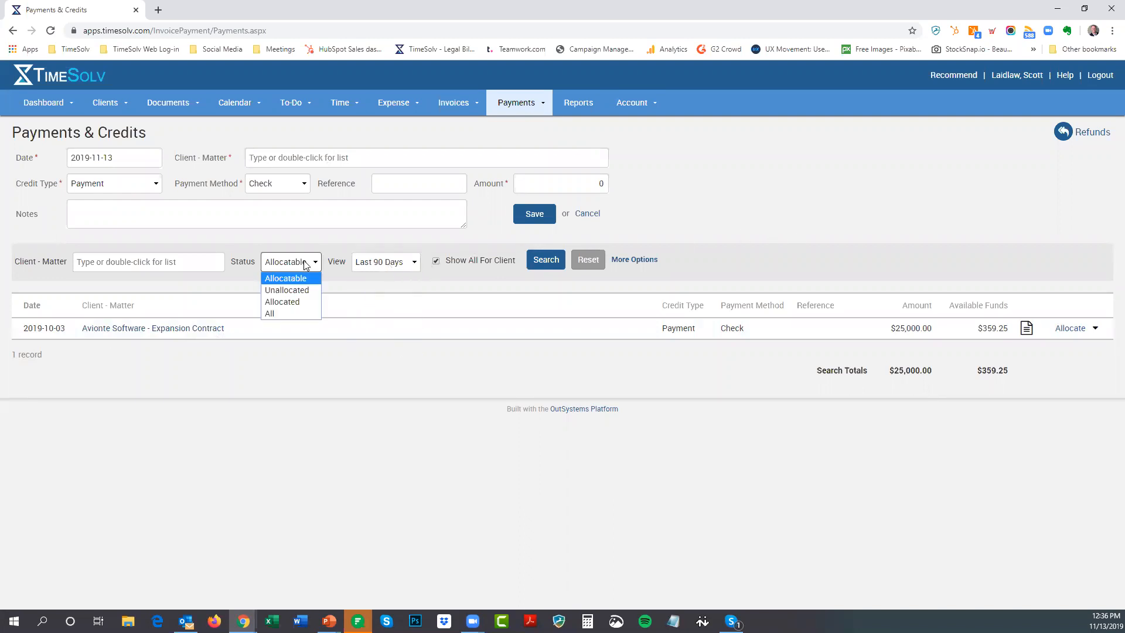
click(321, 314)
click(557, 263)
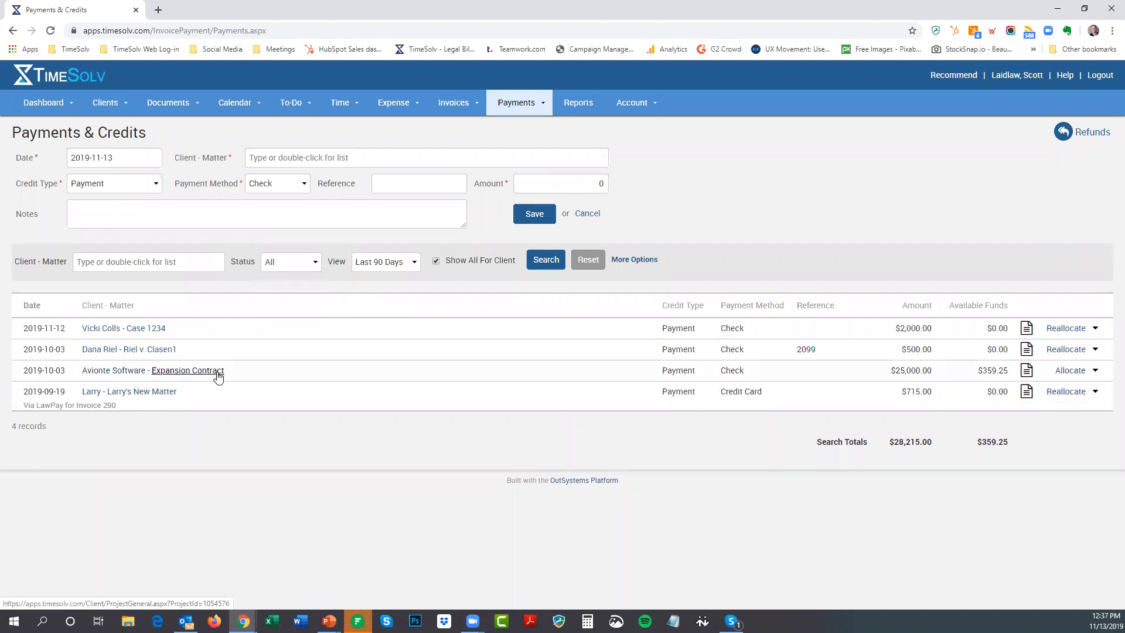
Choose Avionte Software - Expansion Contract as the new payment's client-matter
click(293, 156)
text(avionte)
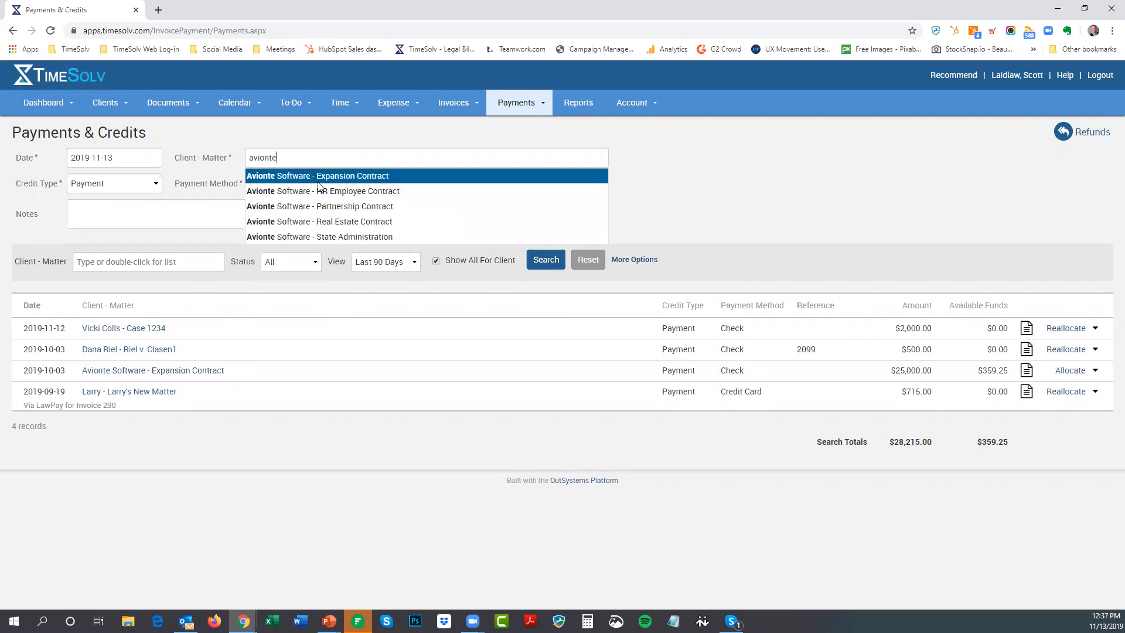
click(353, 179)
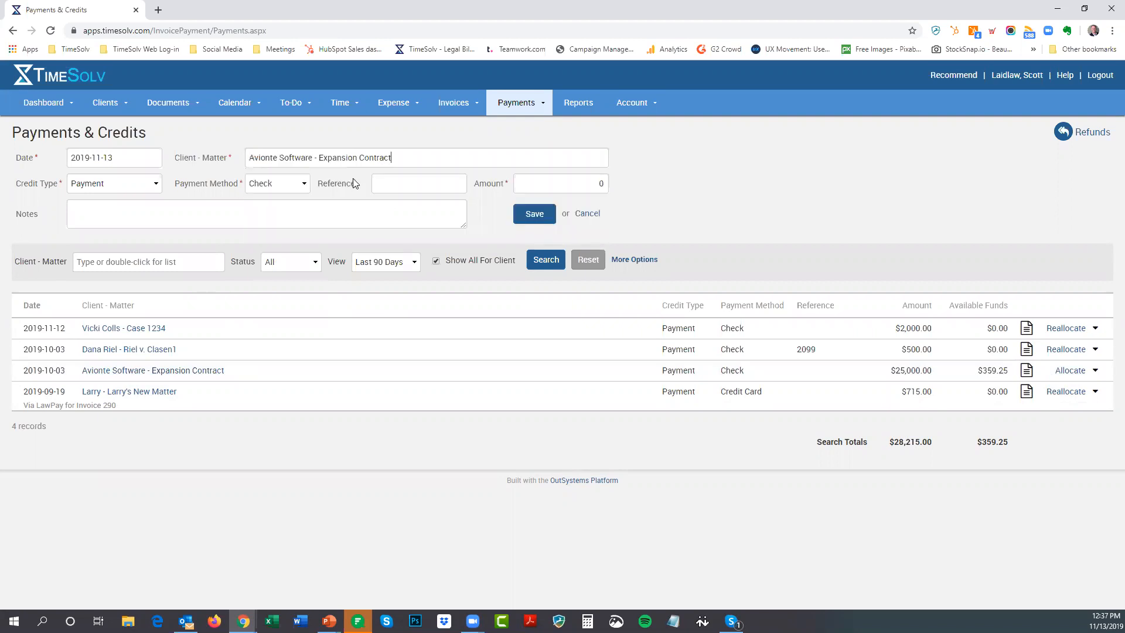
double_click(405, 157)
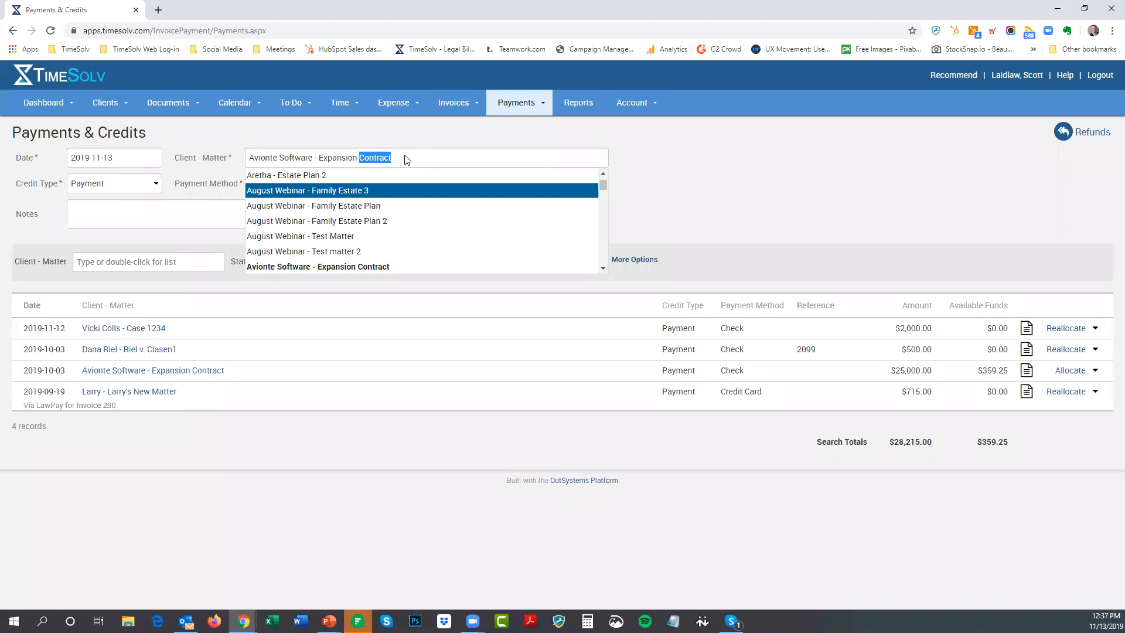
scroll(408, 213, down, 1)
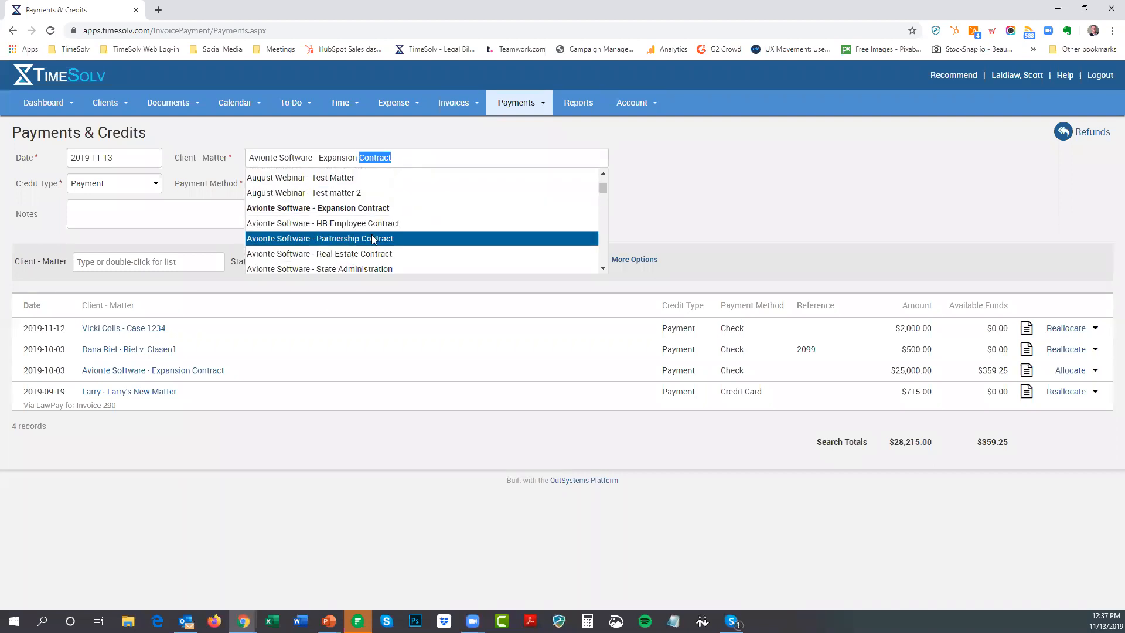
click(732, 151)
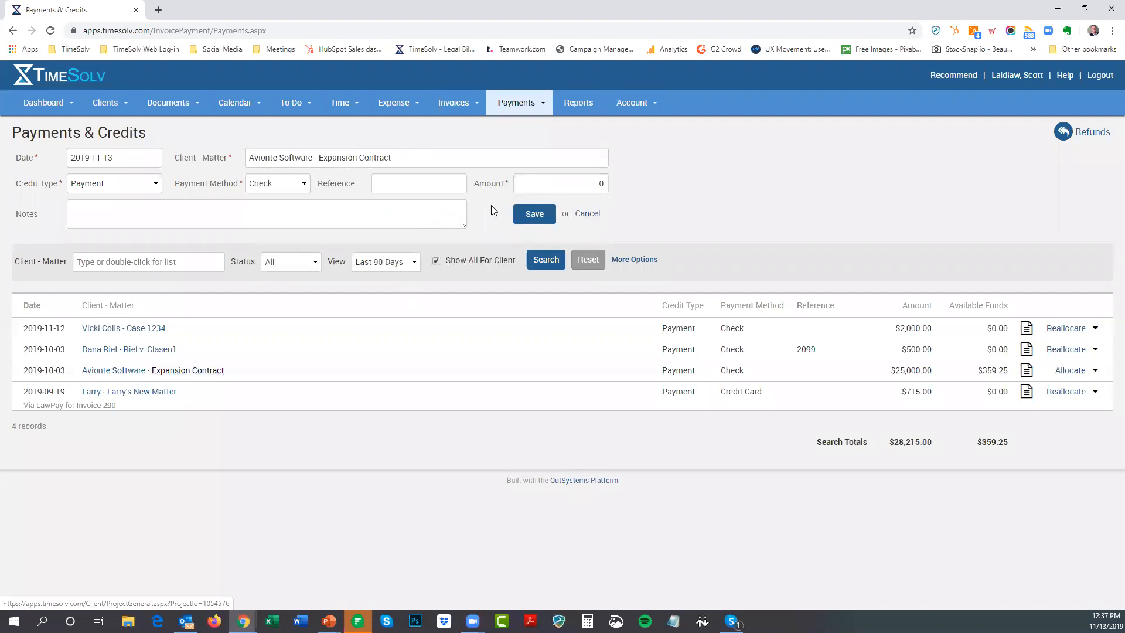
Enter a $5,000 check payment amount and save it
click(261, 185)
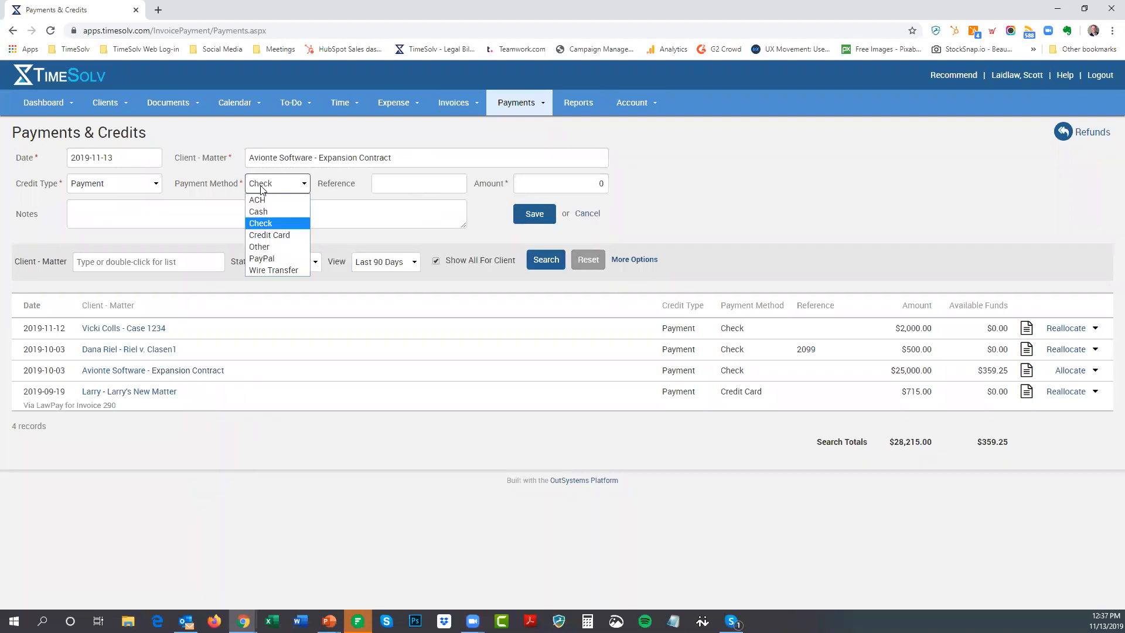
click(277, 223)
click(417, 185)
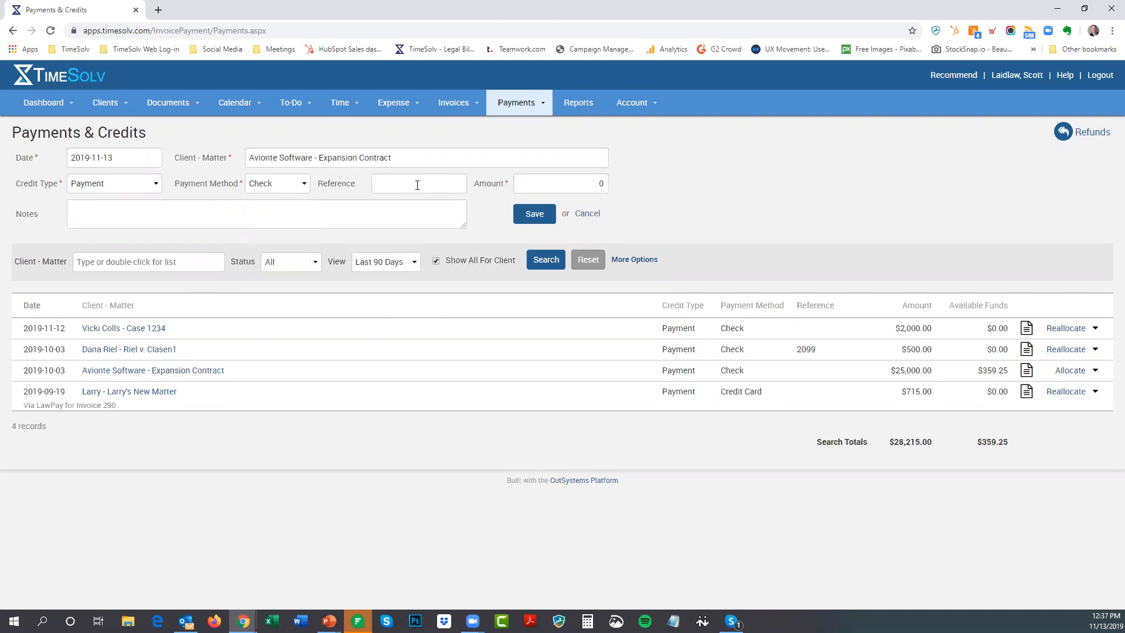
drag(585, 183, 618, 187)
text(5000)
click(532, 216)
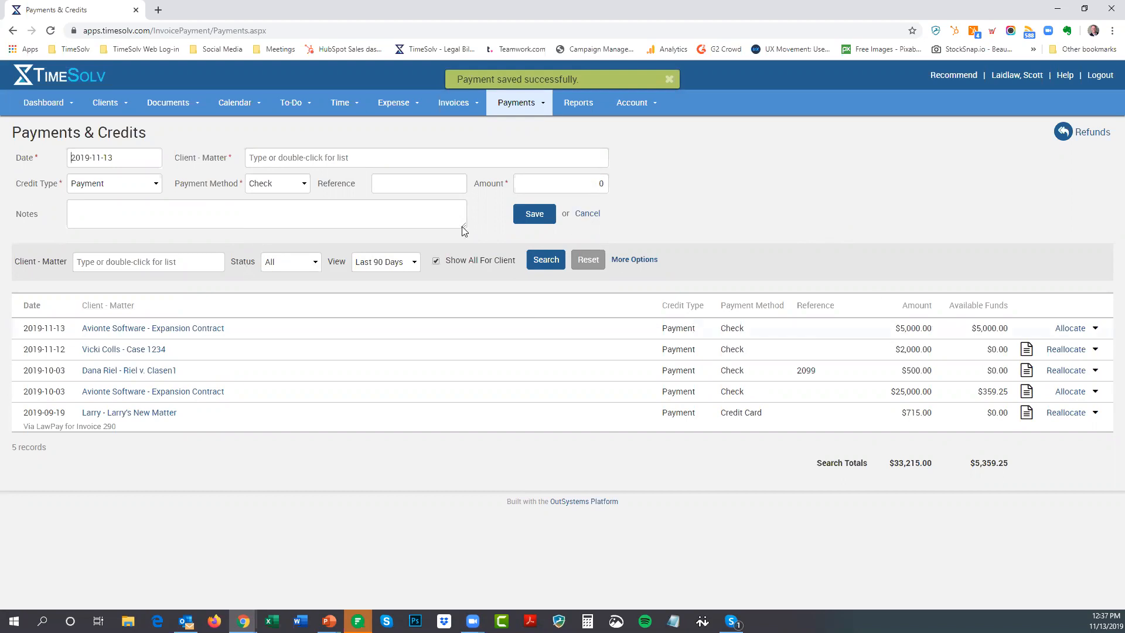
Keep credit type Payment, set status to Allocatable, and search the payment list
click(119, 188)
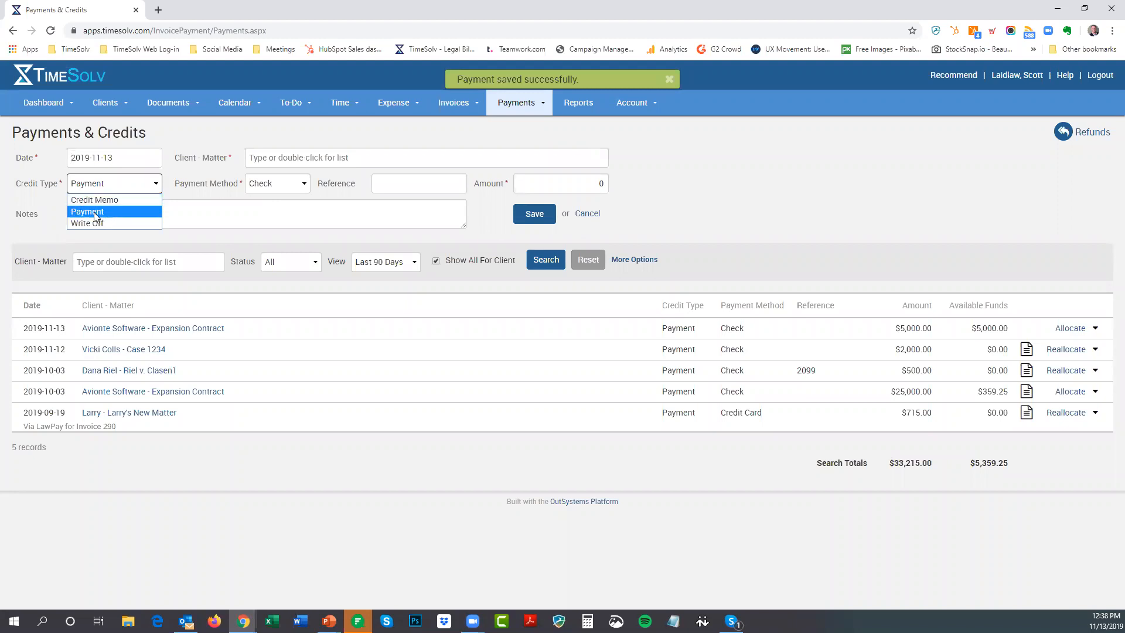
click(94, 212)
click(294, 266)
click(280, 280)
click(546, 261)
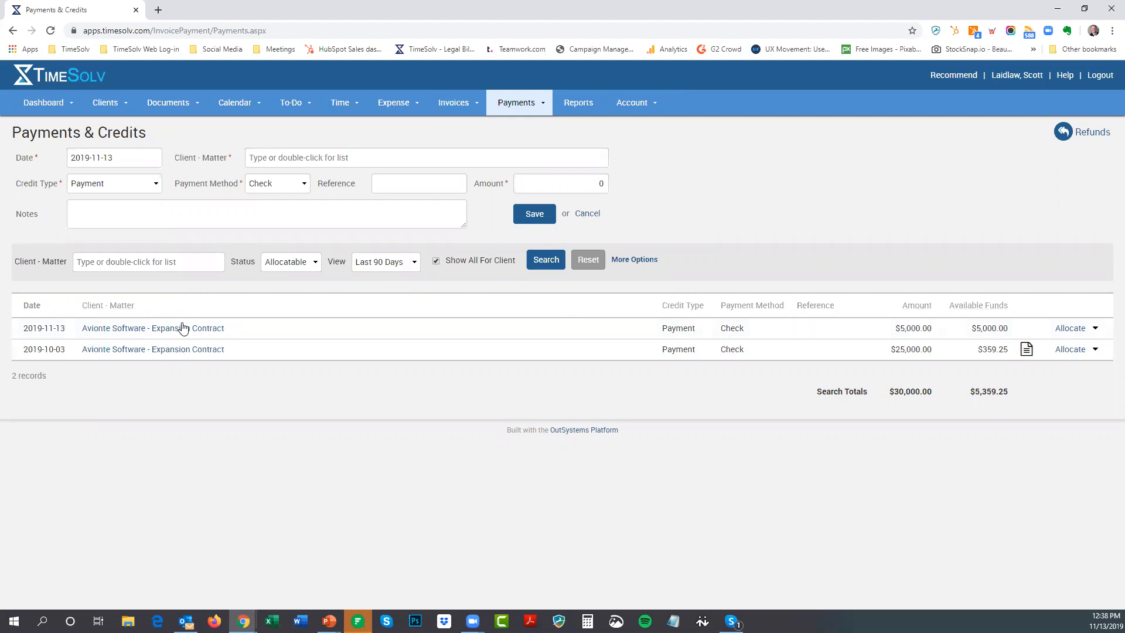
Start allocating the new $5,000 payment with invoices from all the client's matters listed
click(1076, 329)
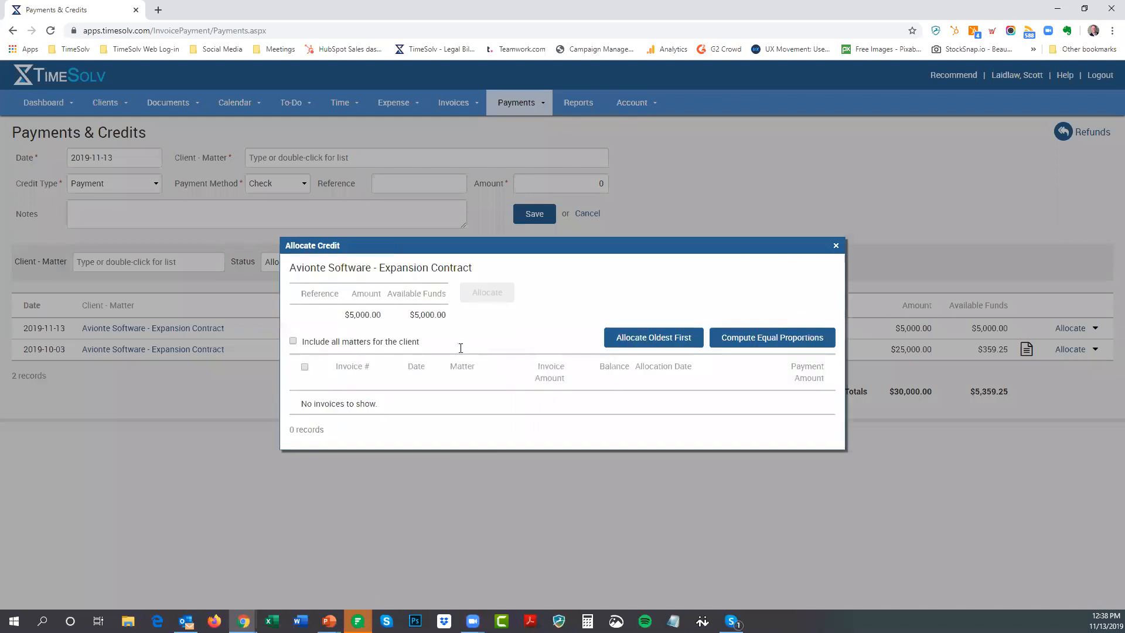
click(293, 341)
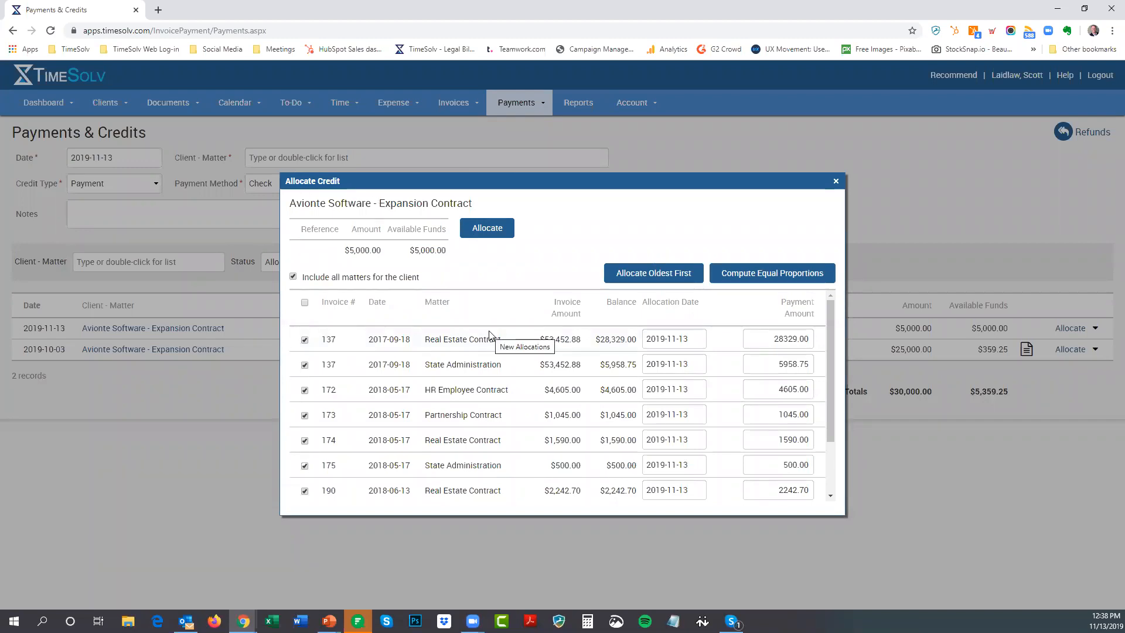
scroll(488, 335, down, 2)
scroll(489, 335, up, 2)
scroll(489, 334, down, 2)
scroll(489, 334, up, 2)
scroll(457, 333, down, 2)
scroll(453, 375, up, 2)
scroll(451, 383, down, 1)
scroll(451, 381, down, 2)
scroll(450, 382, up, 3)
click(293, 277)
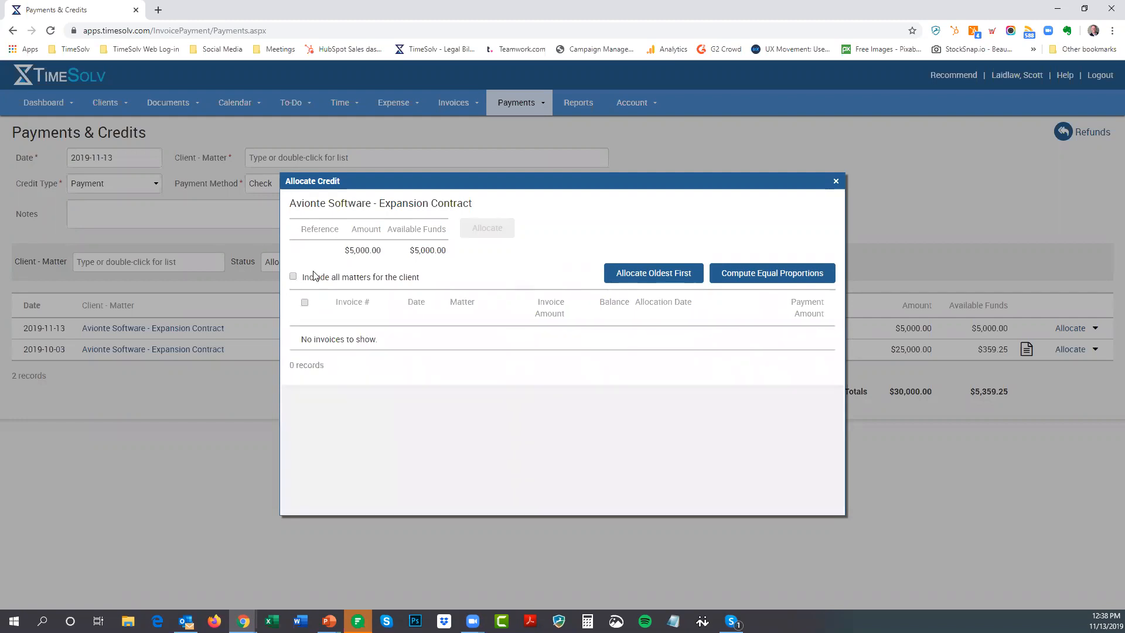
click(293, 276)
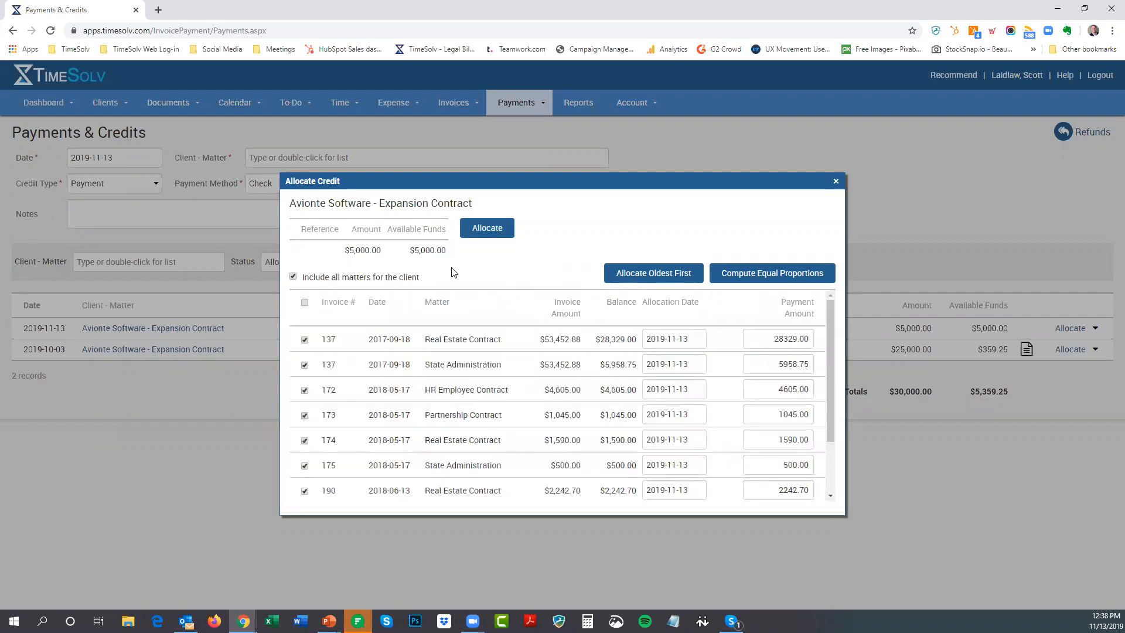
Allocate $4,605.00 of the payment to invoice 172 only and save
click(305, 303)
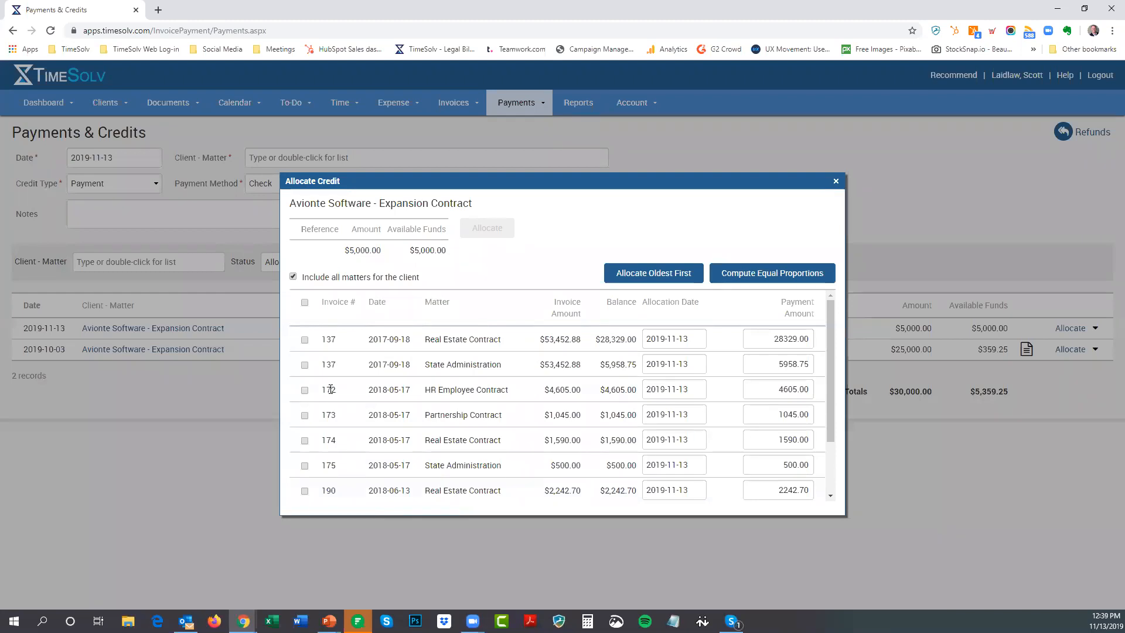
click(305, 389)
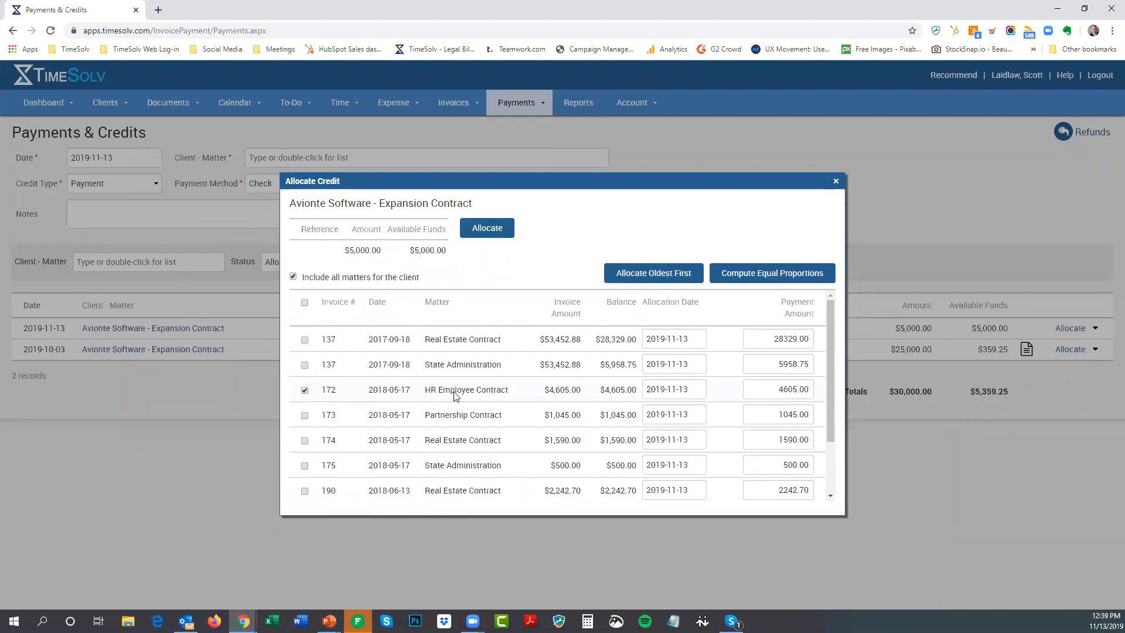
click(475, 229)
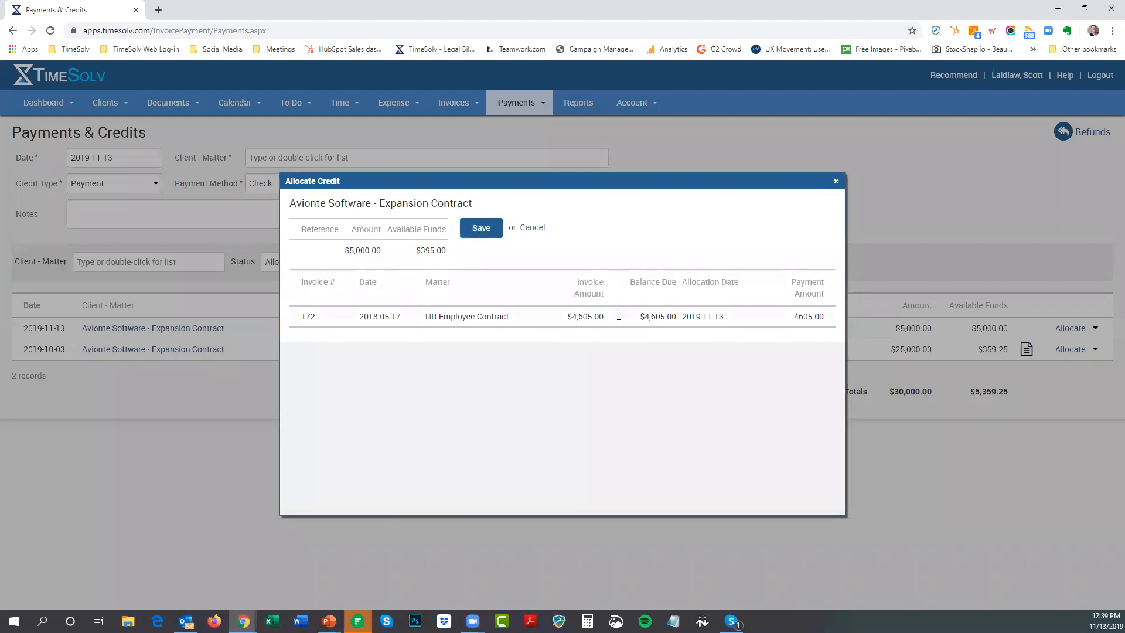
click(489, 235)
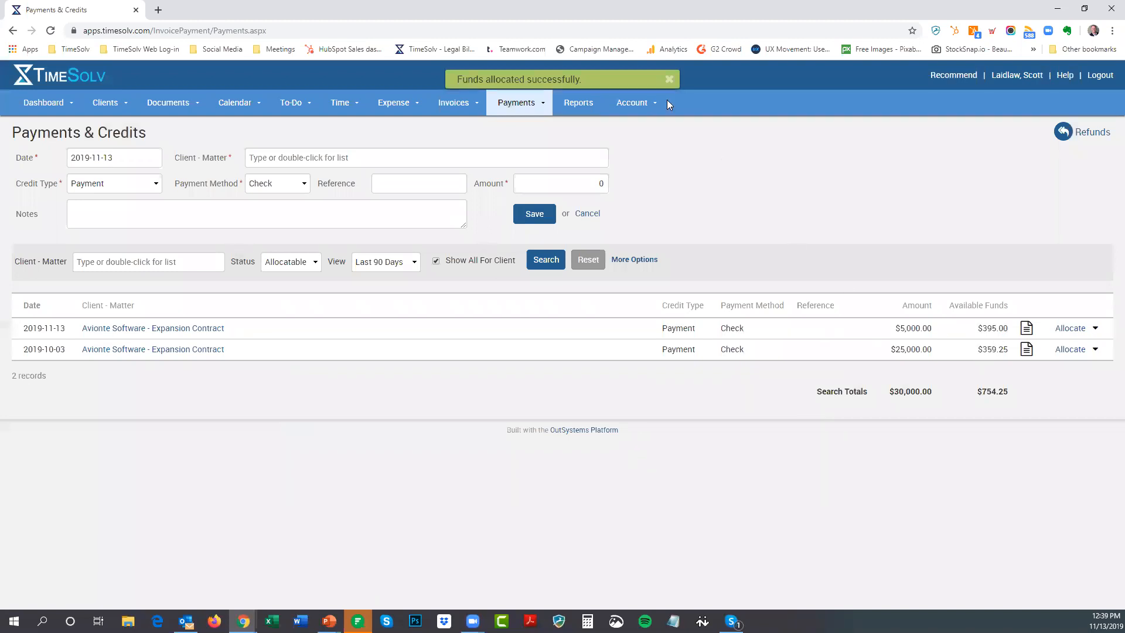
click(668, 78)
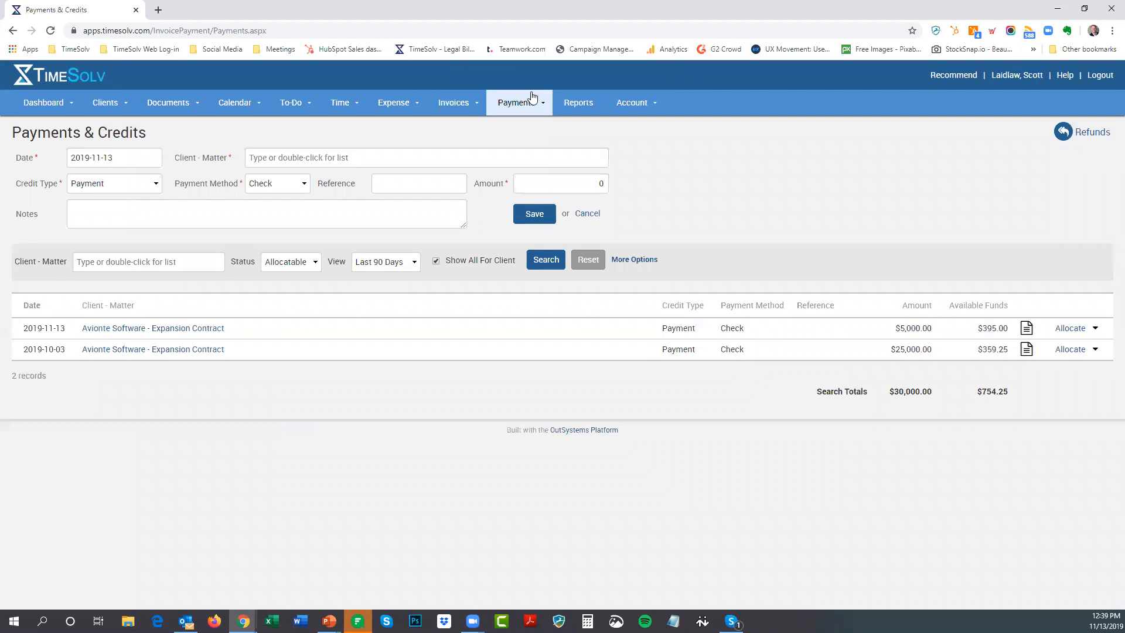
From Sent Invoices, start a payment for invoice 292
mouse_move(454, 105)
click(446, 149)
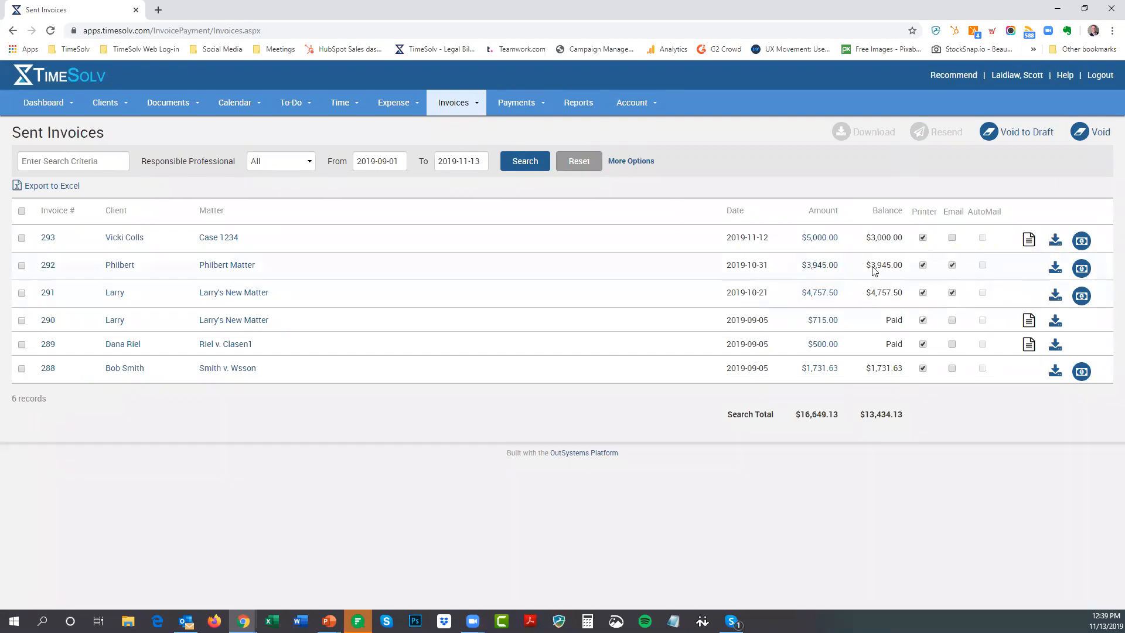
click(1081, 269)
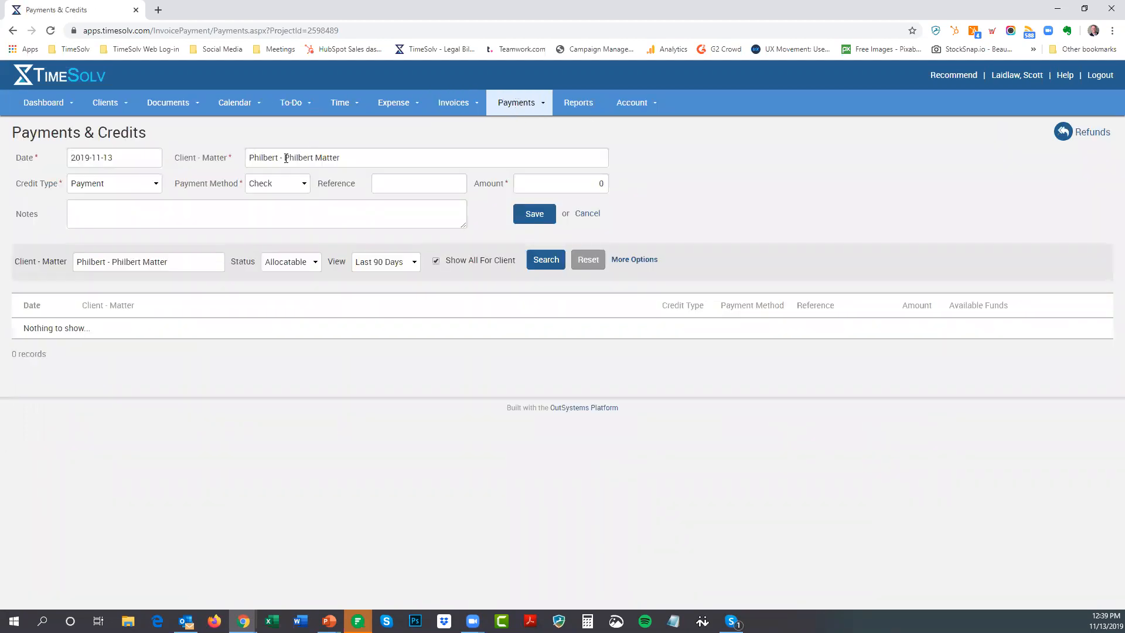
Save a $3,000 check payment for invoice 292's client matter
click(293, 191)
click(294, 182)
key(Tab)
key(Tab)
text(3000)
click(536, 215)
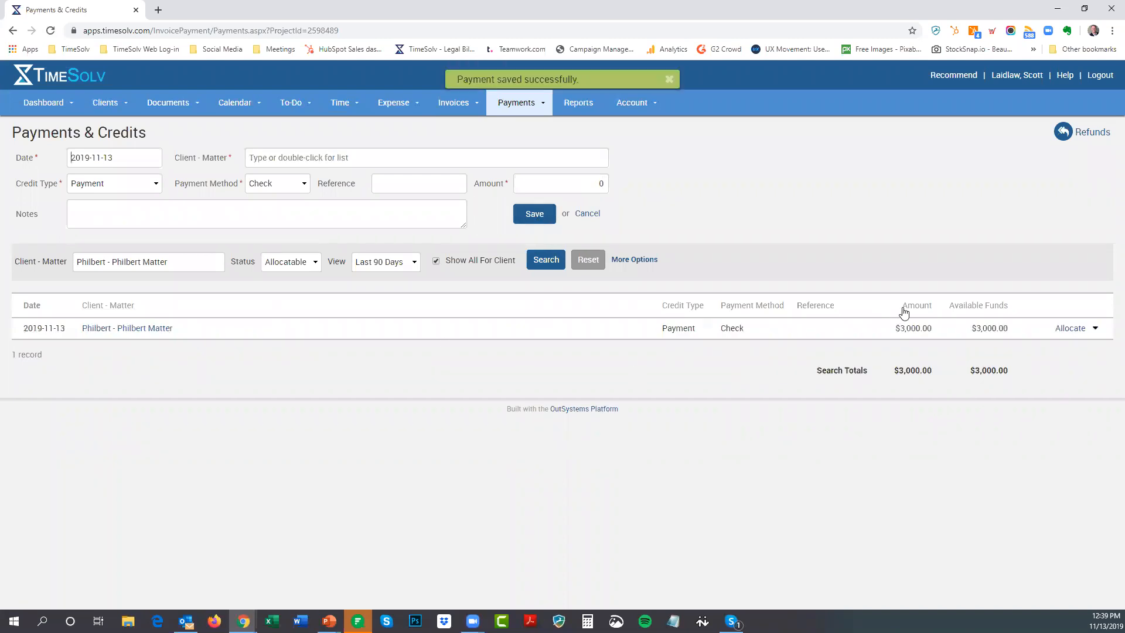
Allocate the full $3,000 payment to invoice 292 and save
click(1063, 331)
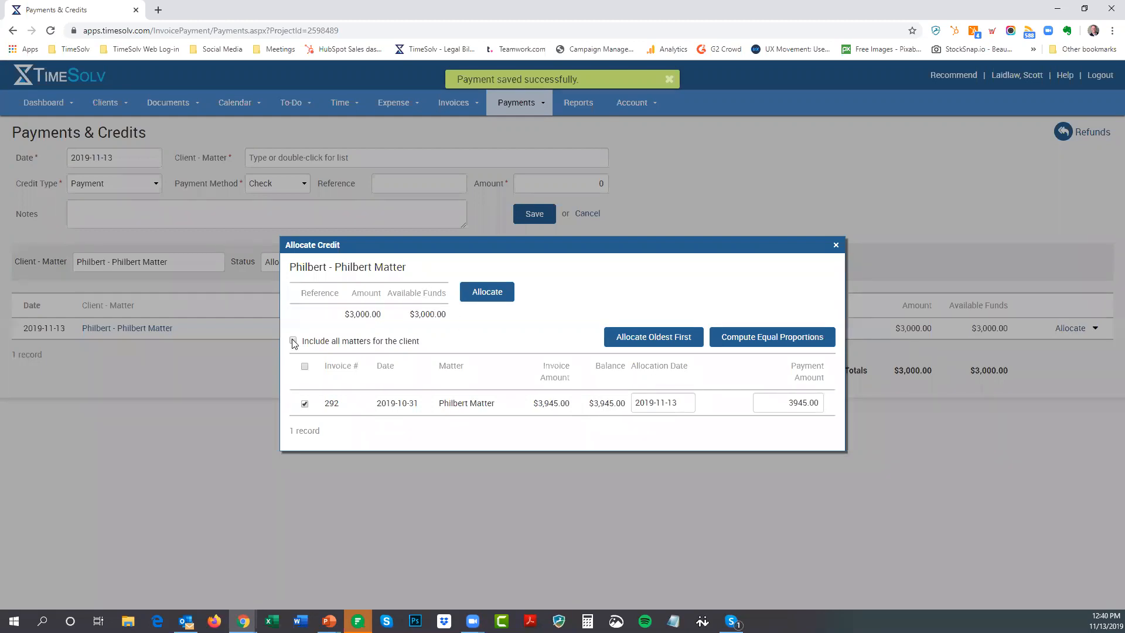
click(492, 295)
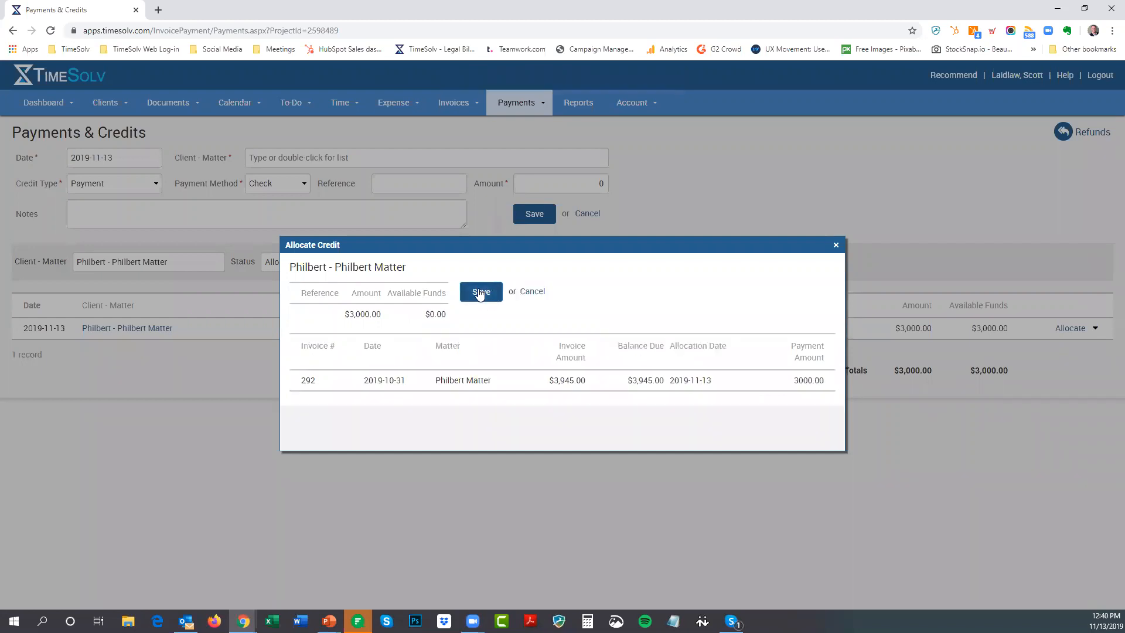
click(480, 291)
Return to Sent Invoices to see invoice 292's balance reduced to $945.00
mouse_move(453, 106)
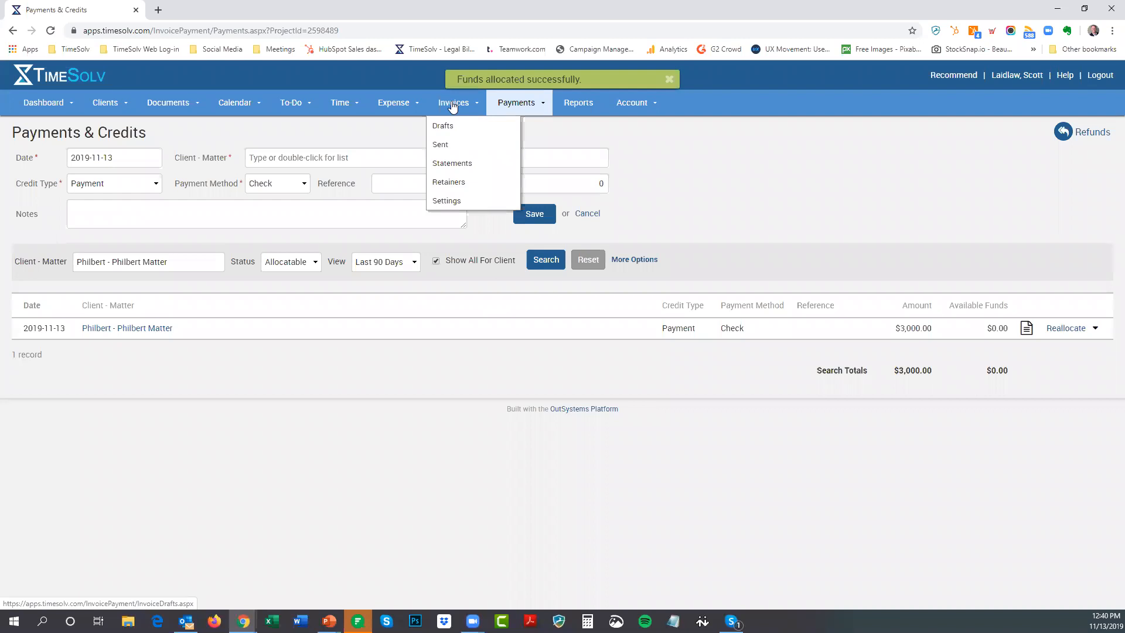
click(448, 146)
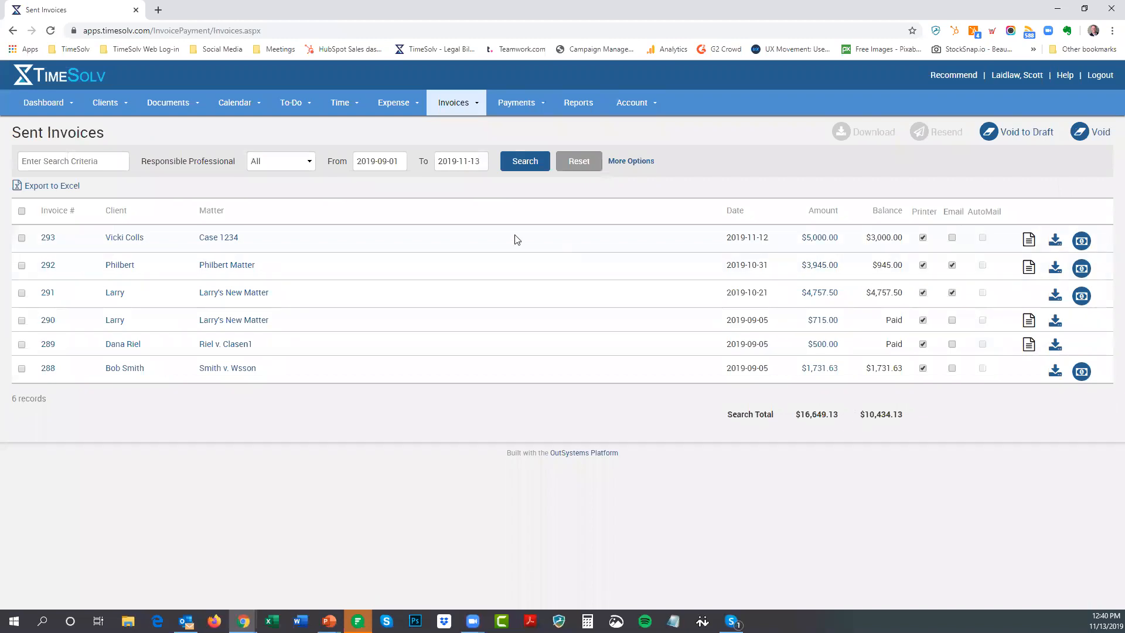
Search sent invoices with the From date set to 2019-06-01
click(390, 160)
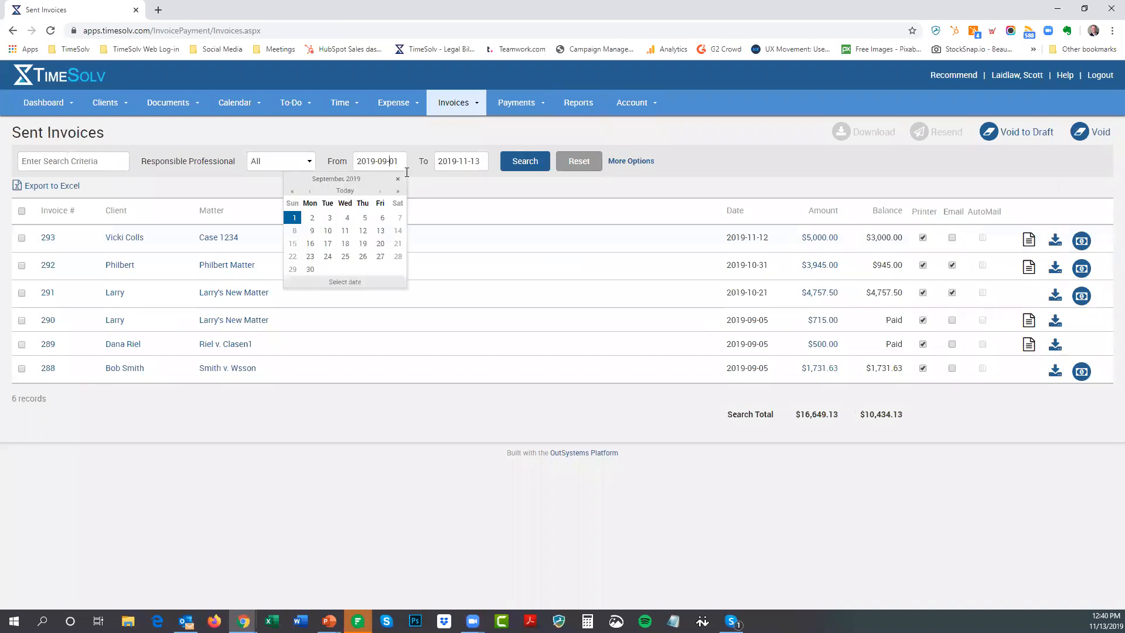
click(313, 194)
click(313, 193)
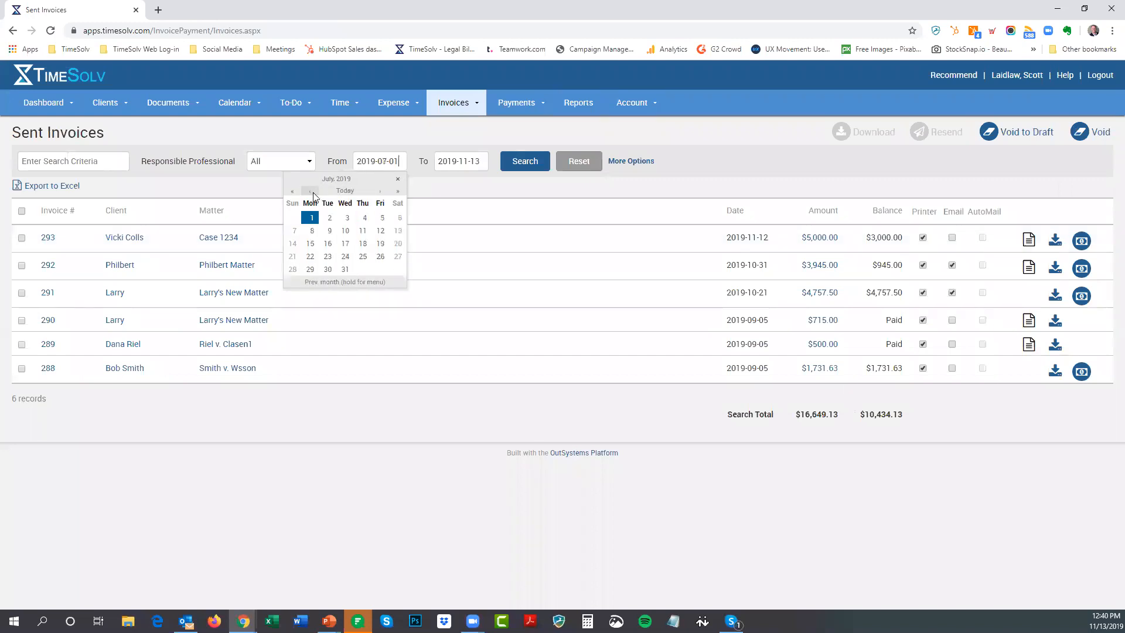
click(313, 193)
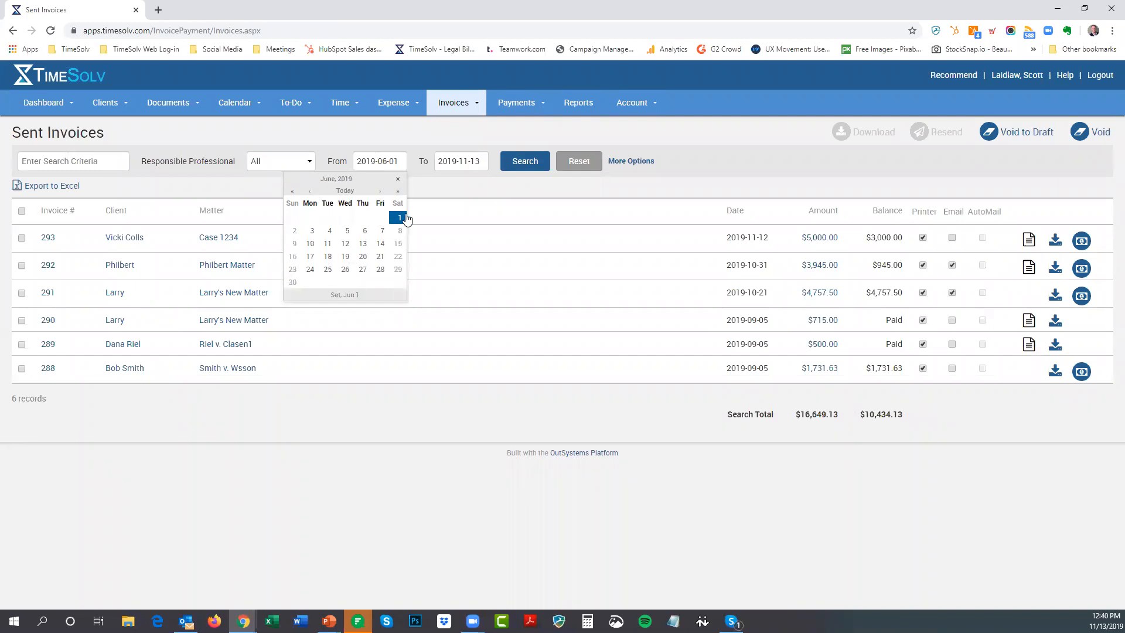
click(398, 218)
click(519, 161)
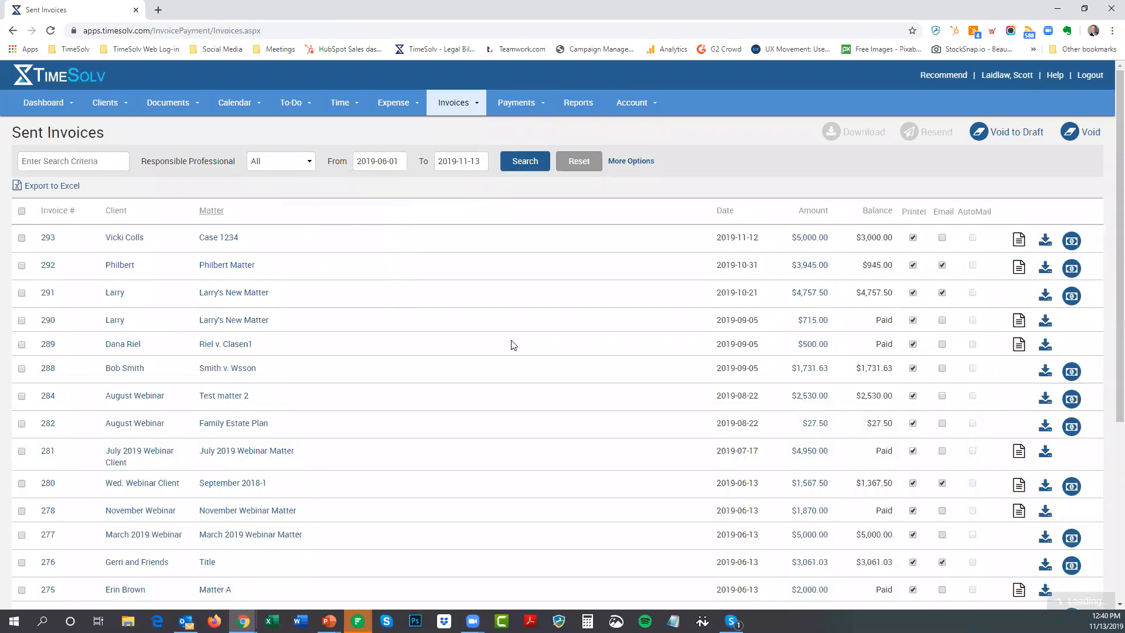
scroll(513, 346, down, 5)
scroll(513, 344, up, 3)
scroll(513, 344, up, 2)
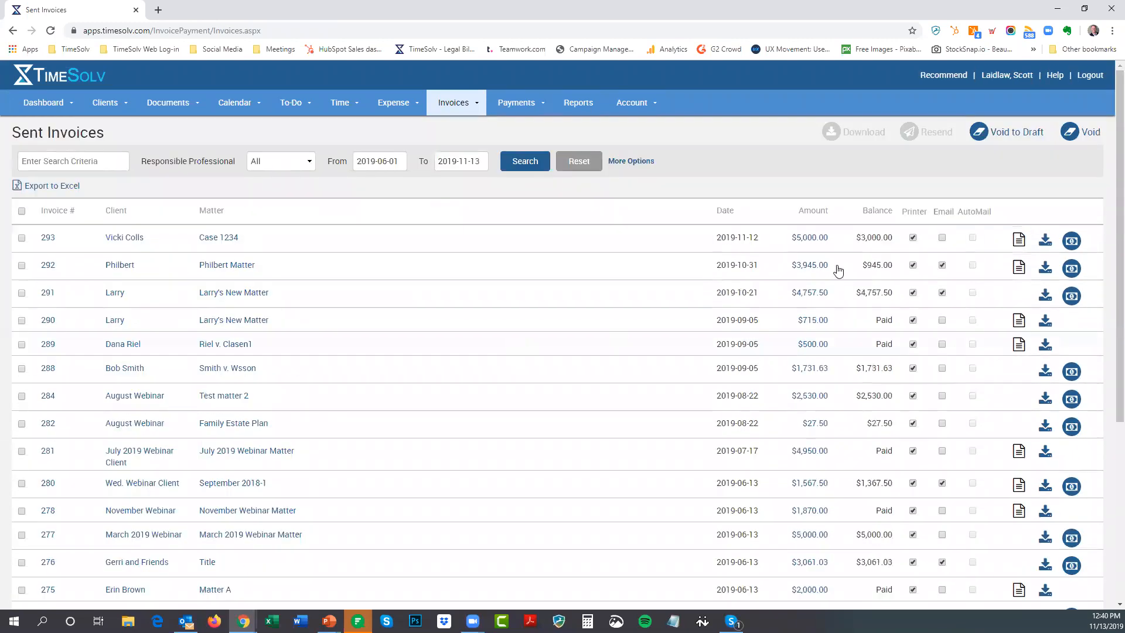
Sort the sent invoices by balance, then by date oldest first
click(878, 212)
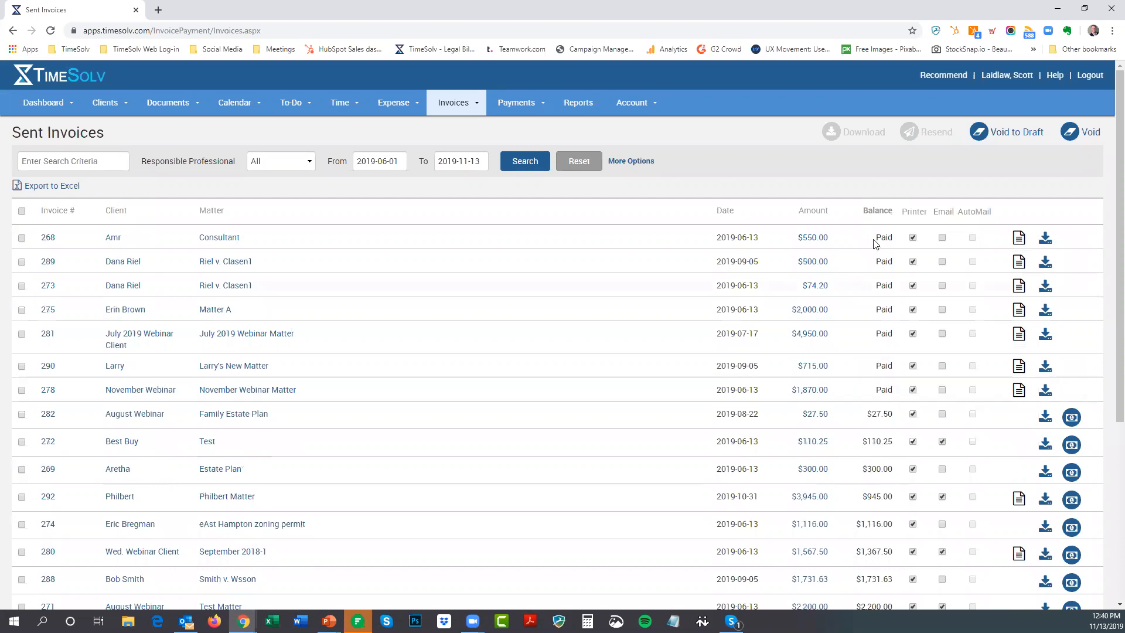
click(873, 215)
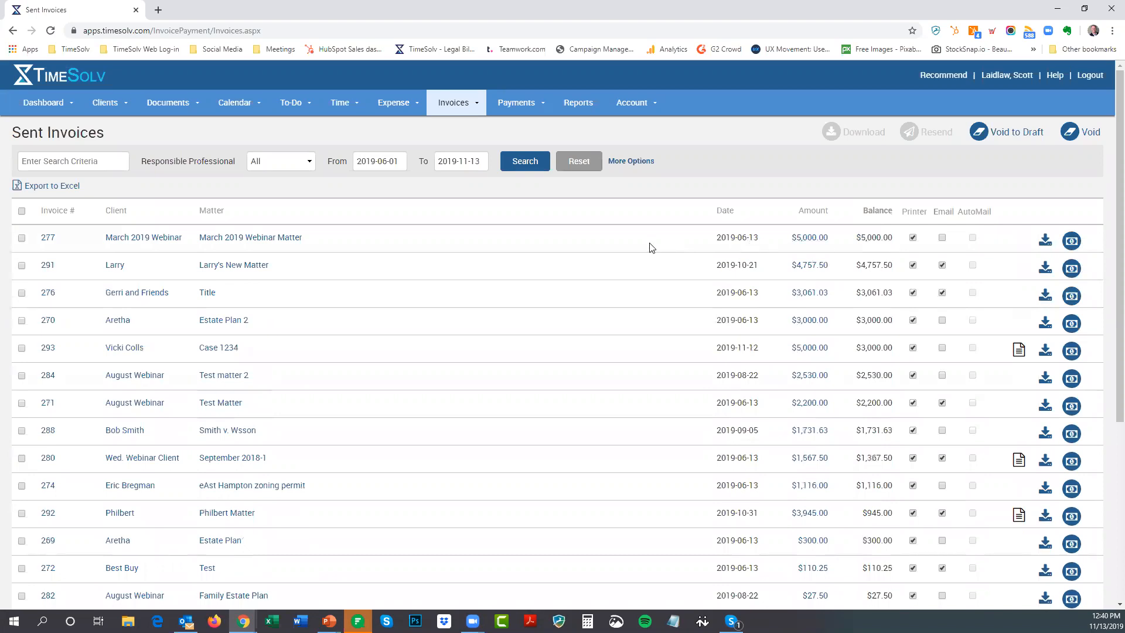
scroll(872, 242, down, 5)
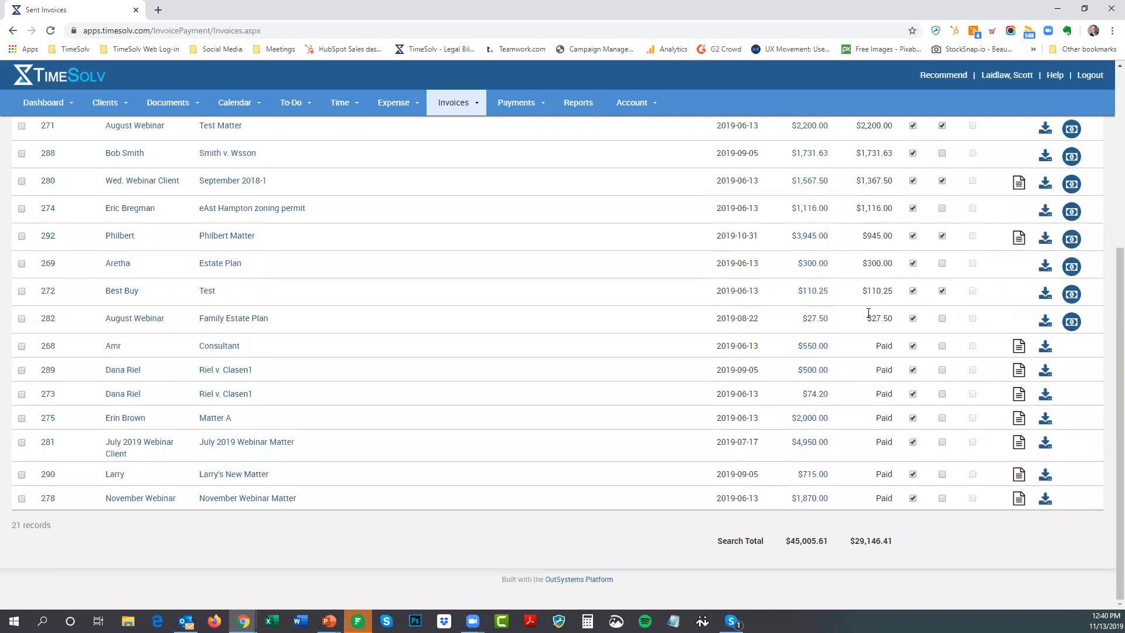
scroll(900, 358, up, 5)
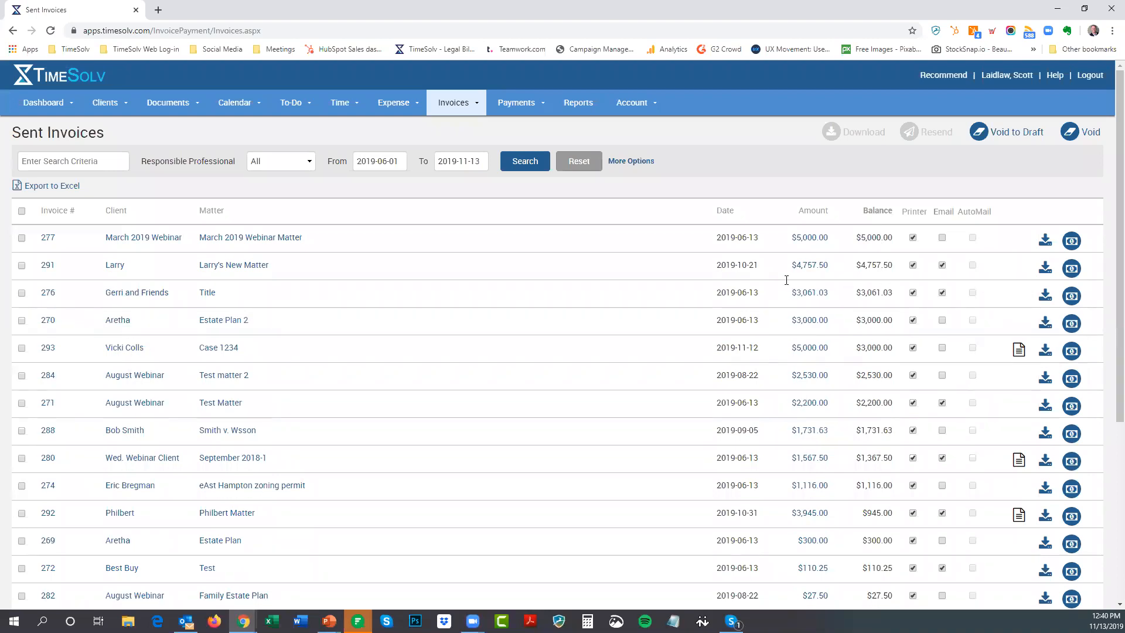
click(722, 212)
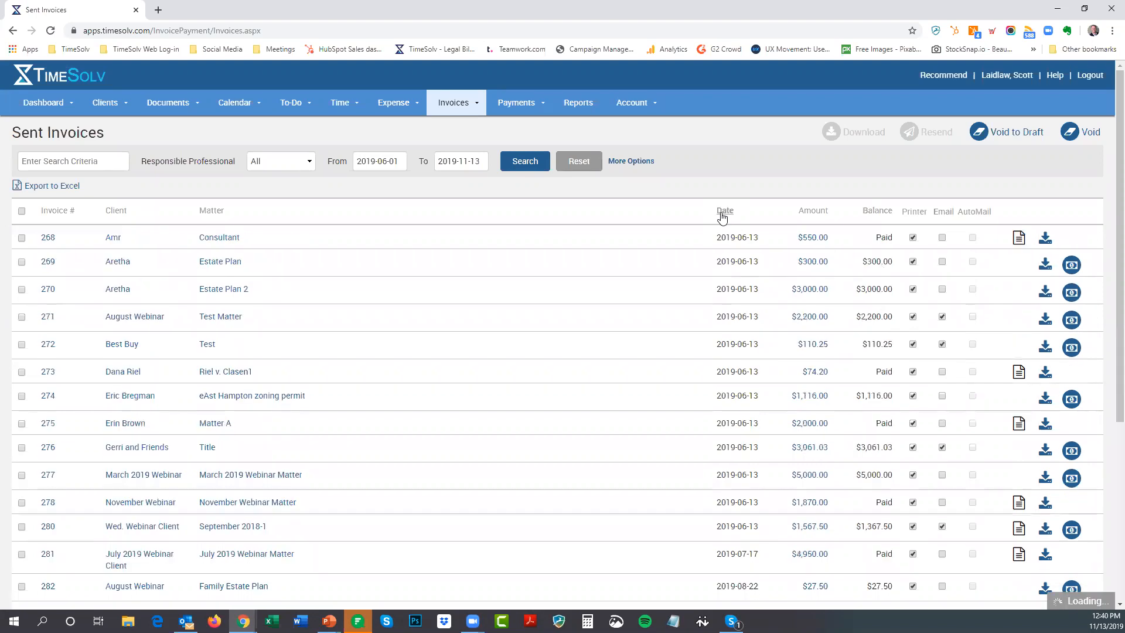
click(722, 216)
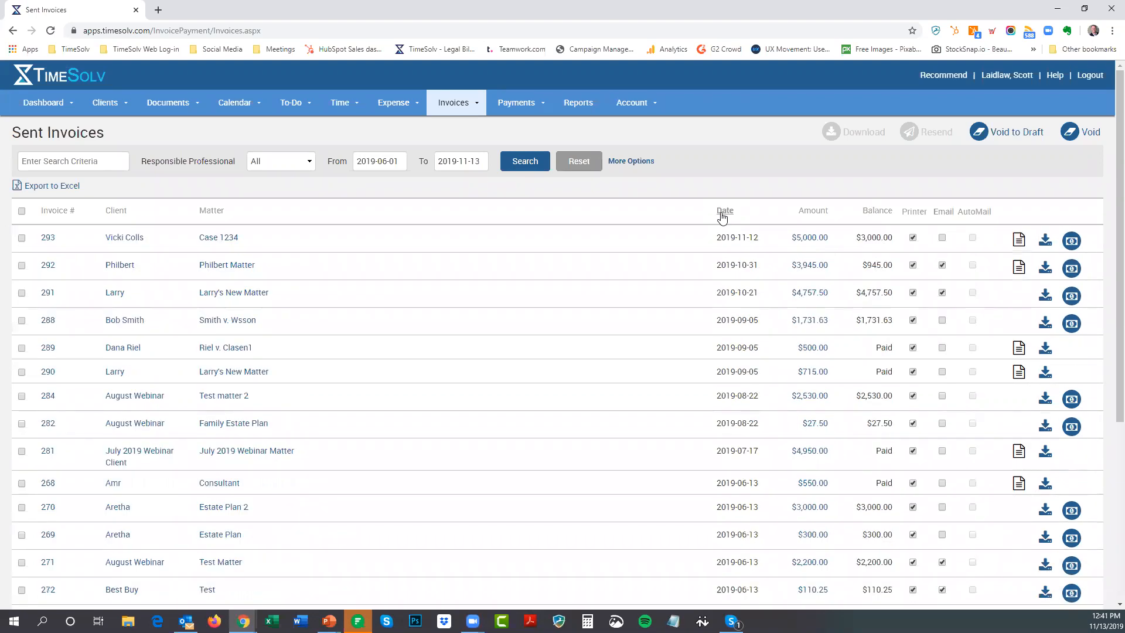
click(723, 215)
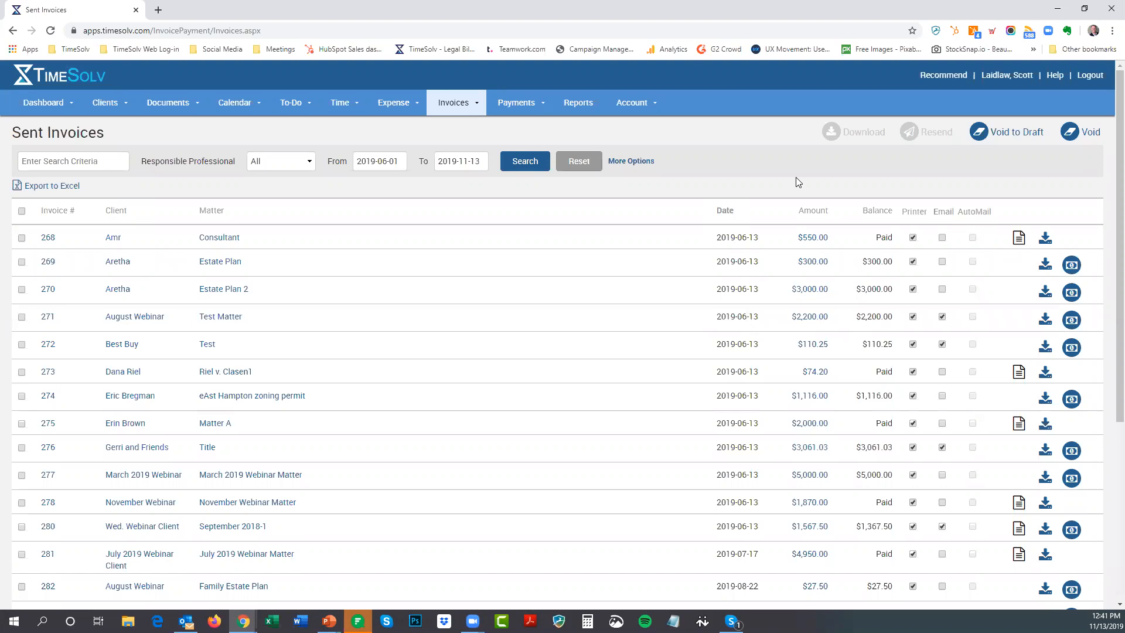
Open the Trust page from the Payments menu
mouse_move(464, 109)
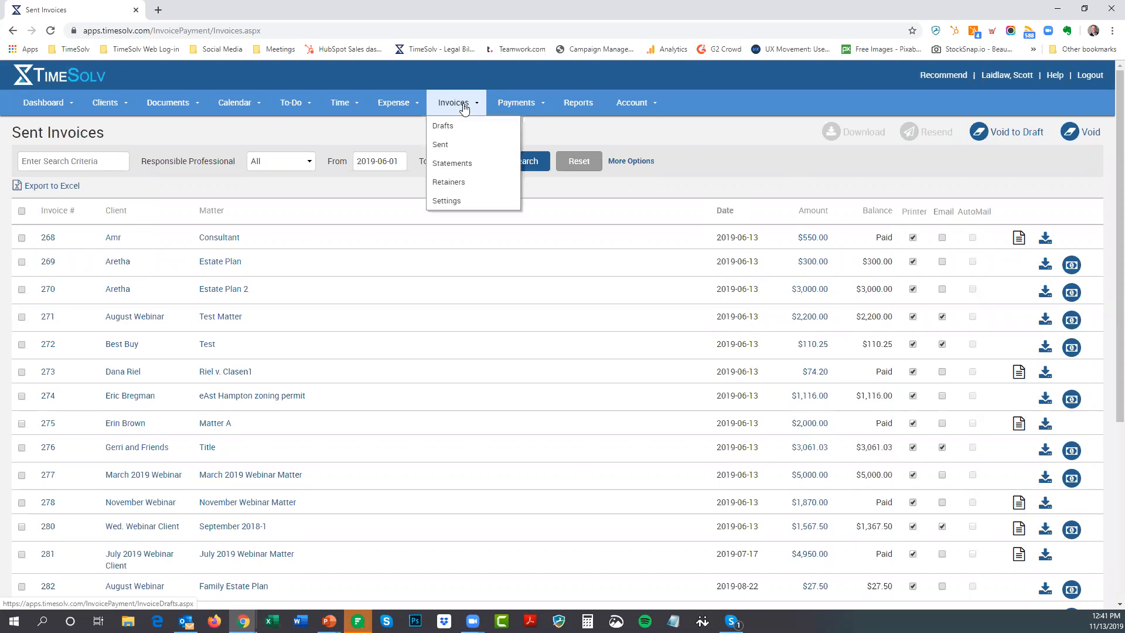
mouse_move(514, 104)
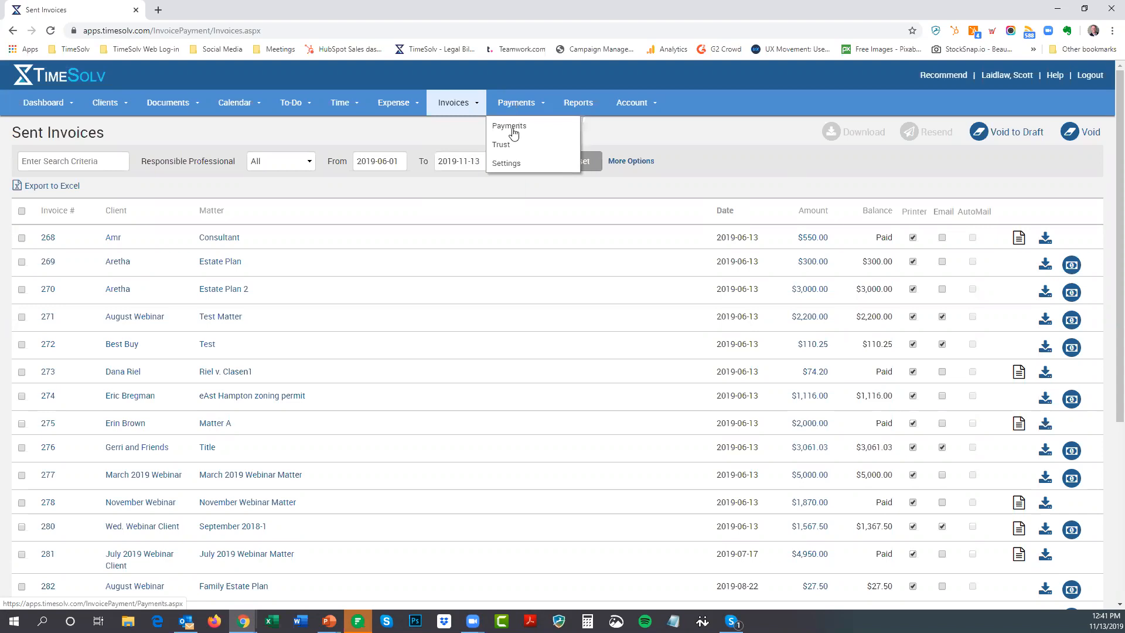
click(507, 151)
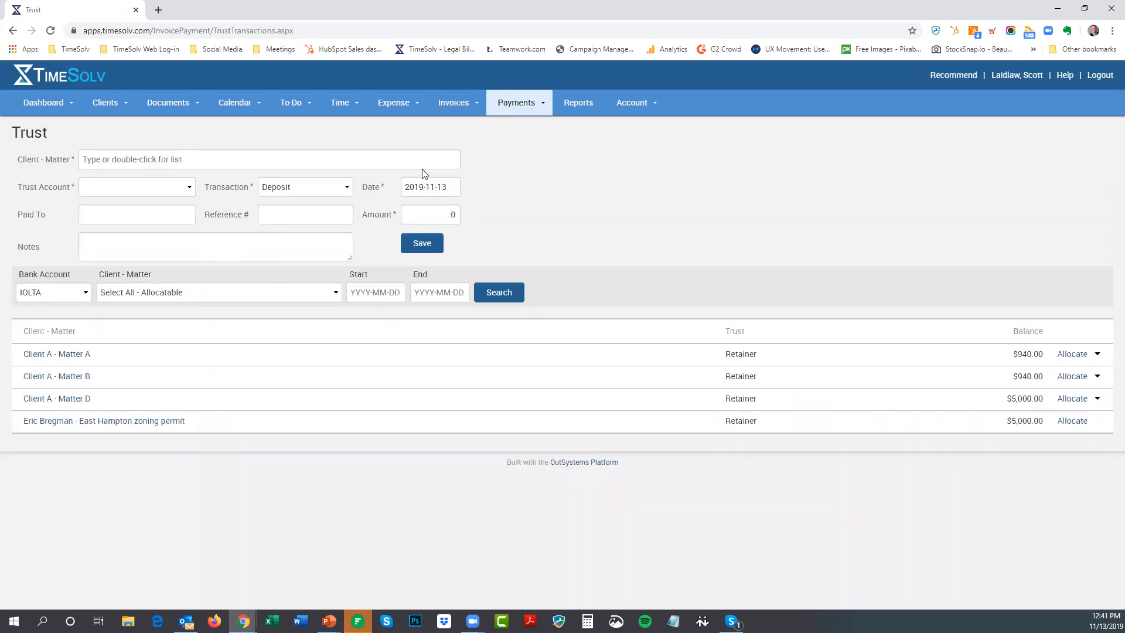
Check the Transaction and Client - Matter choices, keeping Deposit and no matter filter
click(286, 191)
click(286, 201)
click(150, 186)
click(148, 181)
click(197, 294)
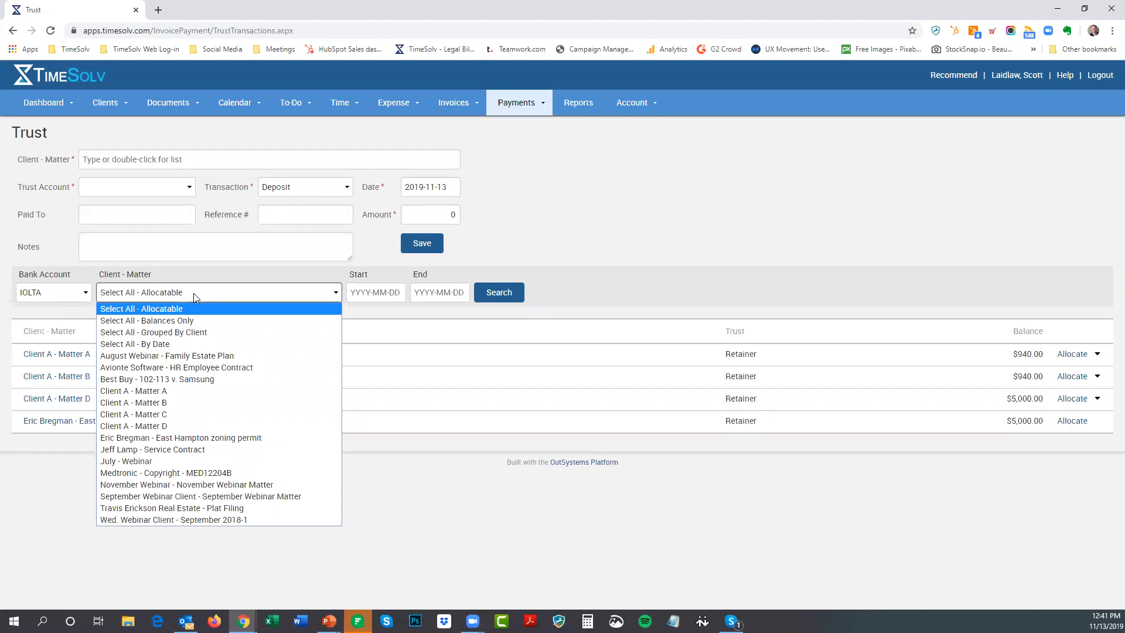
click(538, 287)
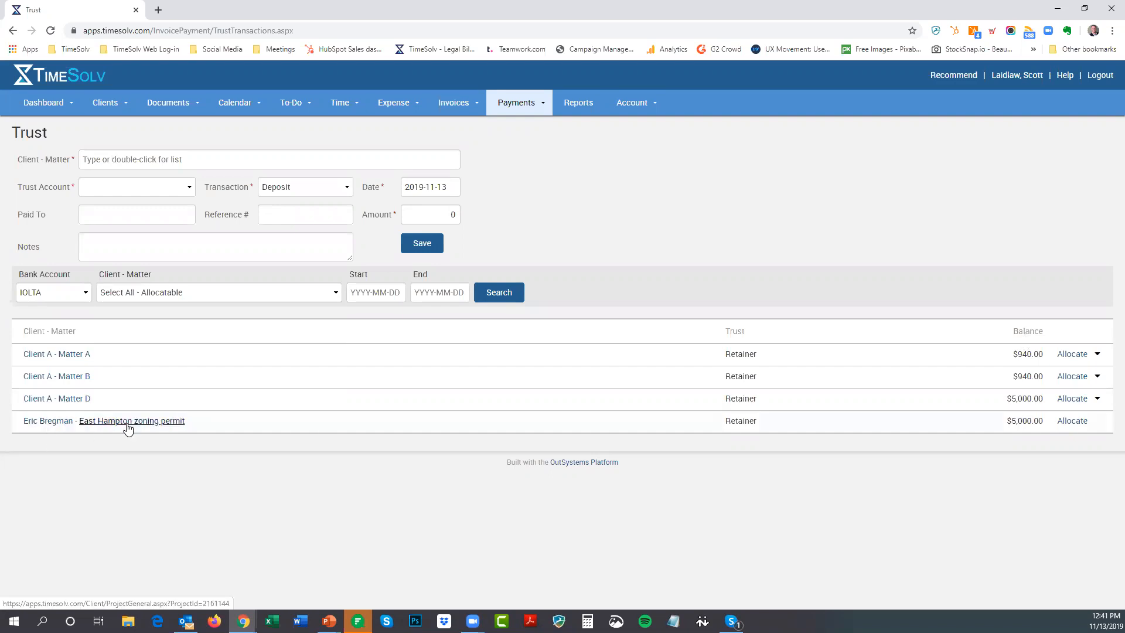
Transfer and allocate $1,116.00 of the East Hampton zoning permit retainer to invoice 274
click(1068, 422)
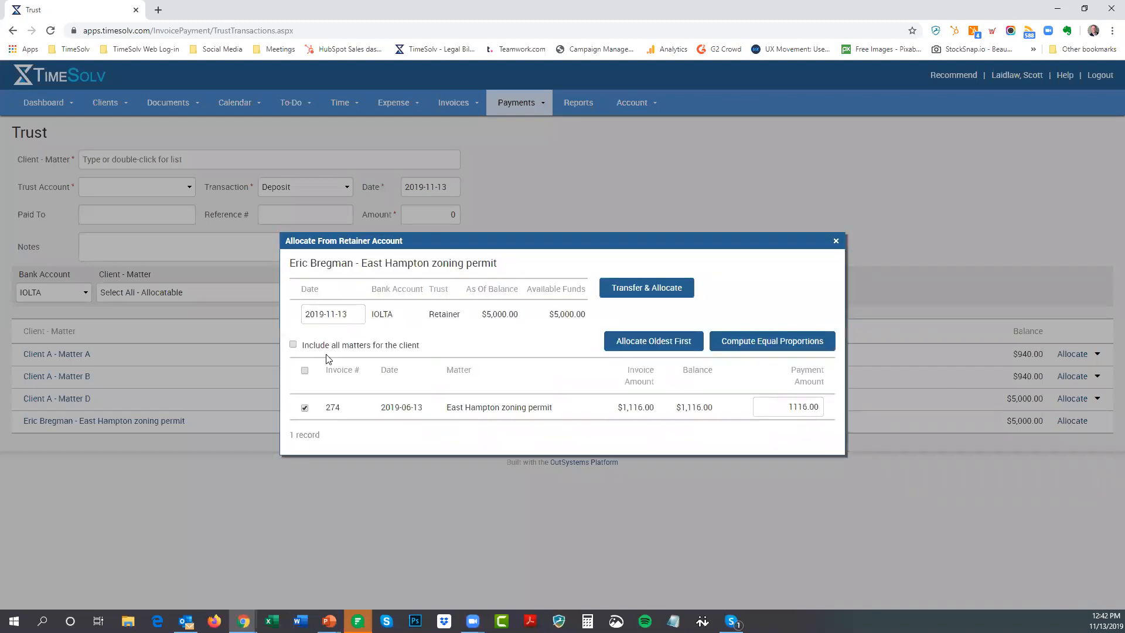
click(293, 345)
drag(417, 407, 412, 407)
click(647, 288)
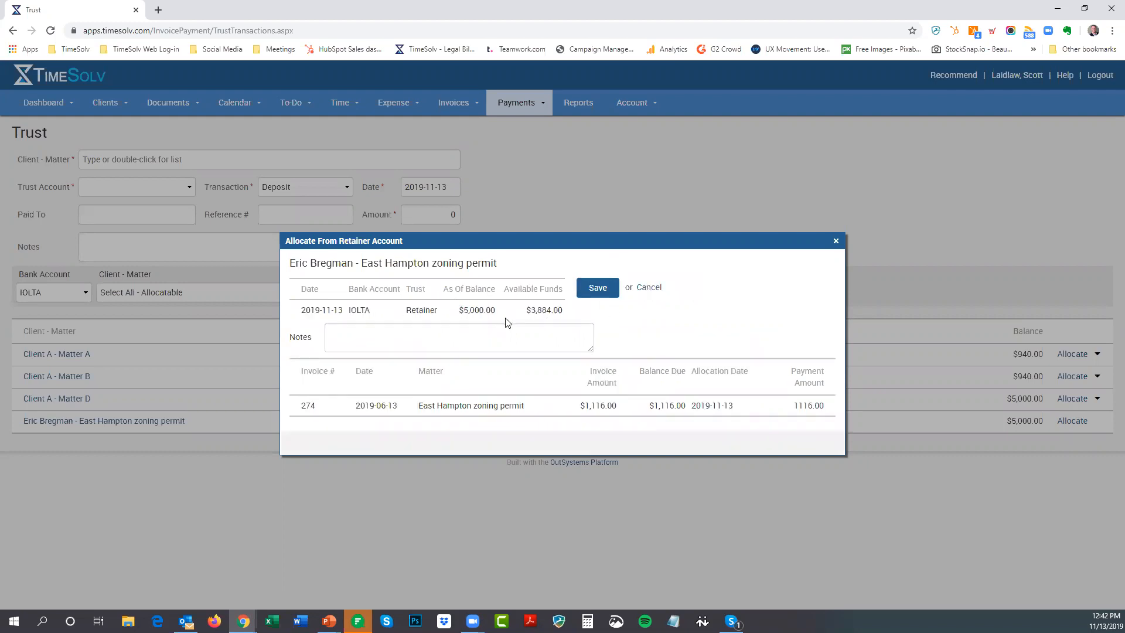
click(598, 293)
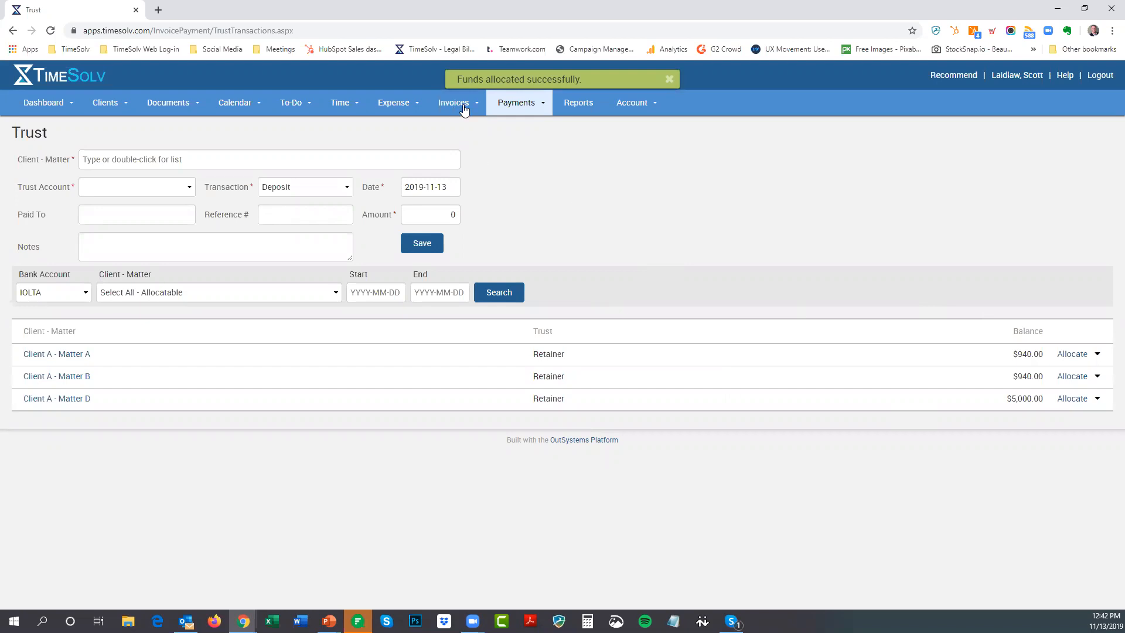
Return to the Sent Invoices list and highlight invoice 274's Paid balance
mouse_move(464, 110)
click(453, 146)
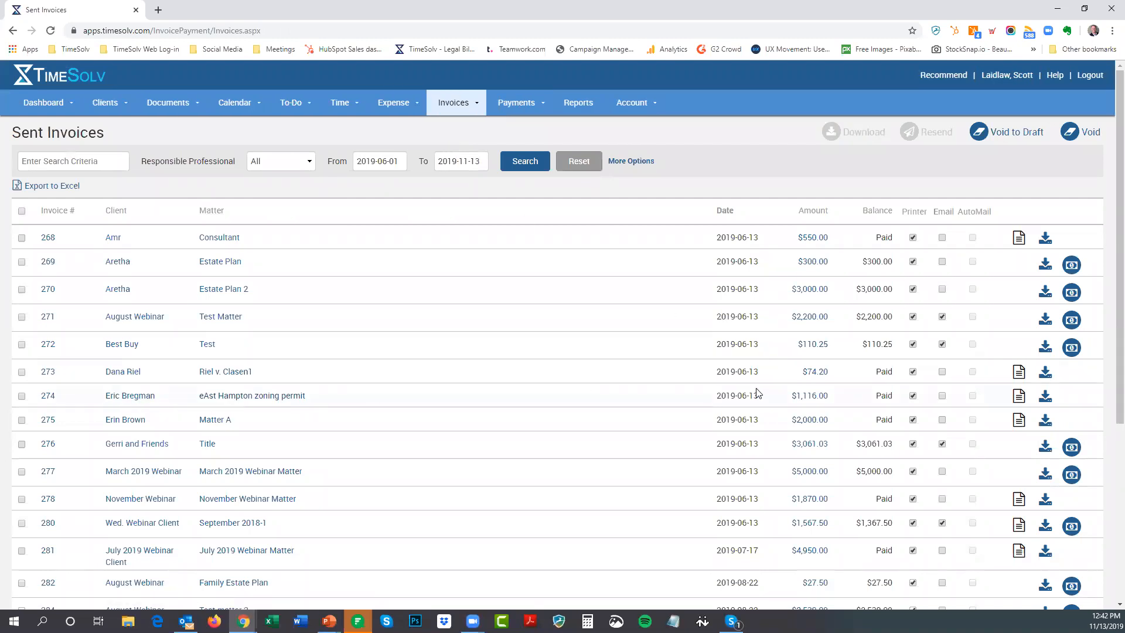
drag(895, 398, 867, 400)
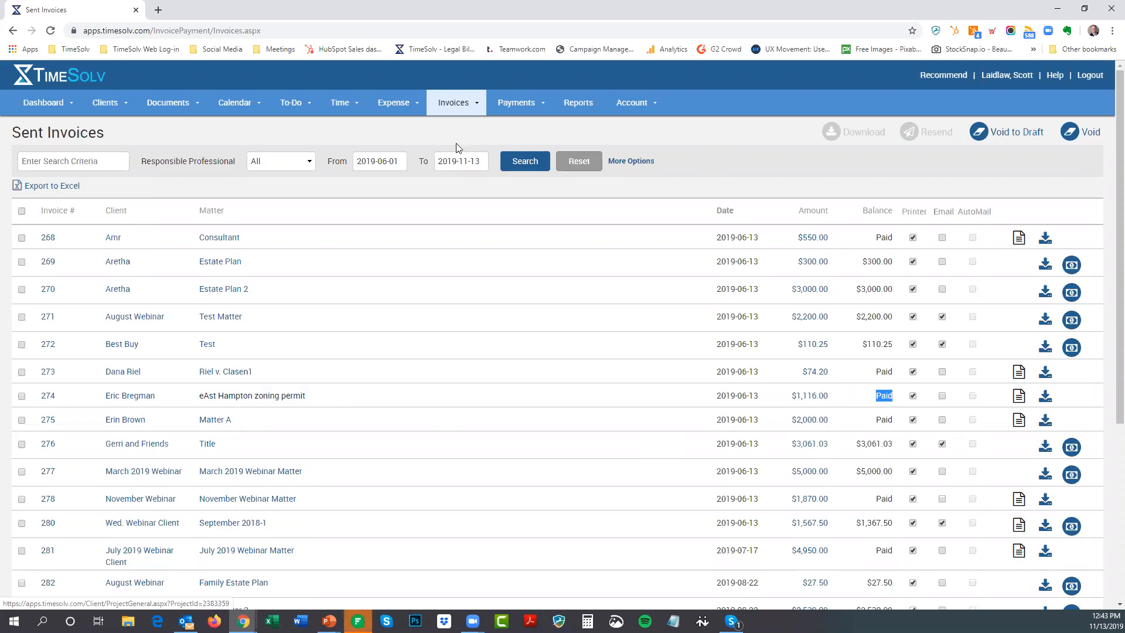
Open the East Hampton zoning permit matter's Trust tab to show the $3,884.00 remaining balance
click(233, 397)
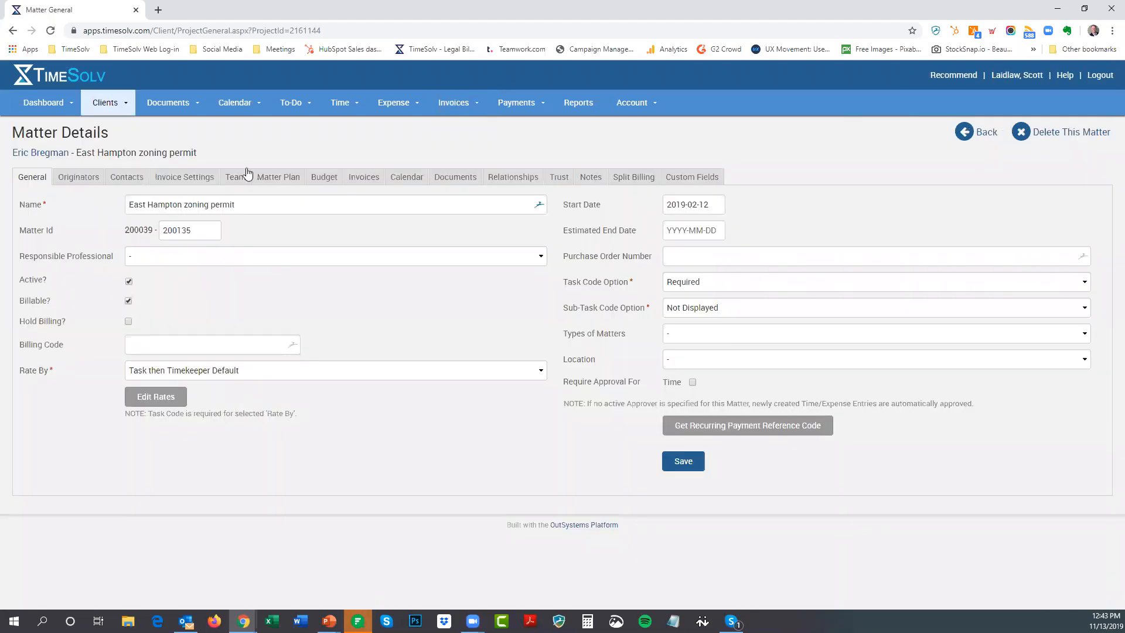
click(559, 181)
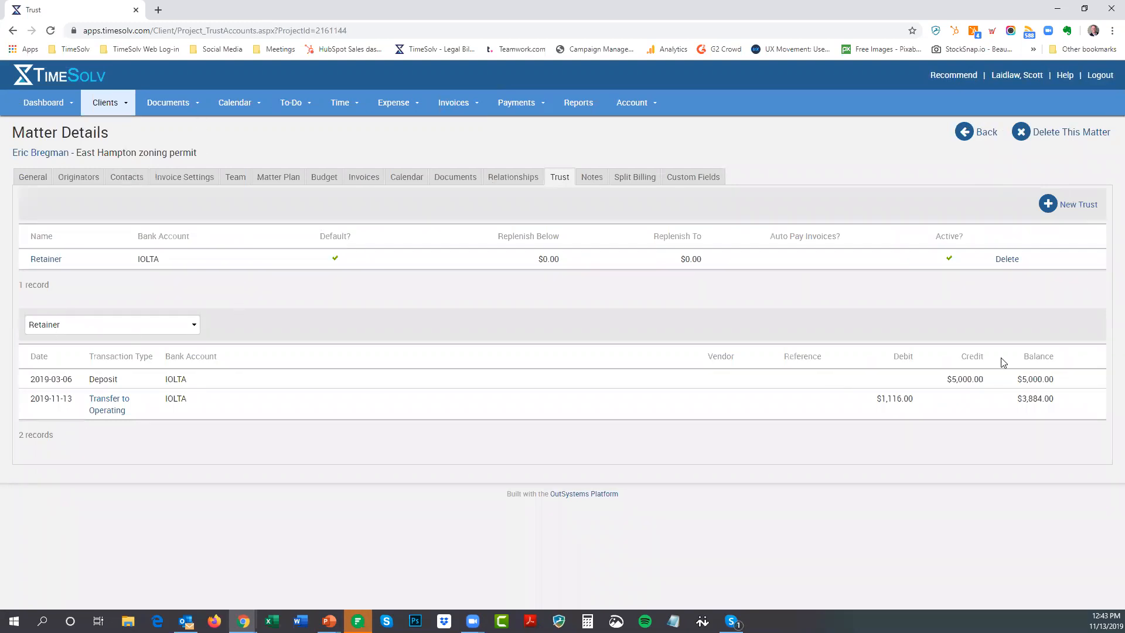
Turn on Auto Pay Invoices for the Retainer trust, save, and reopen its settings
click(52, 261)
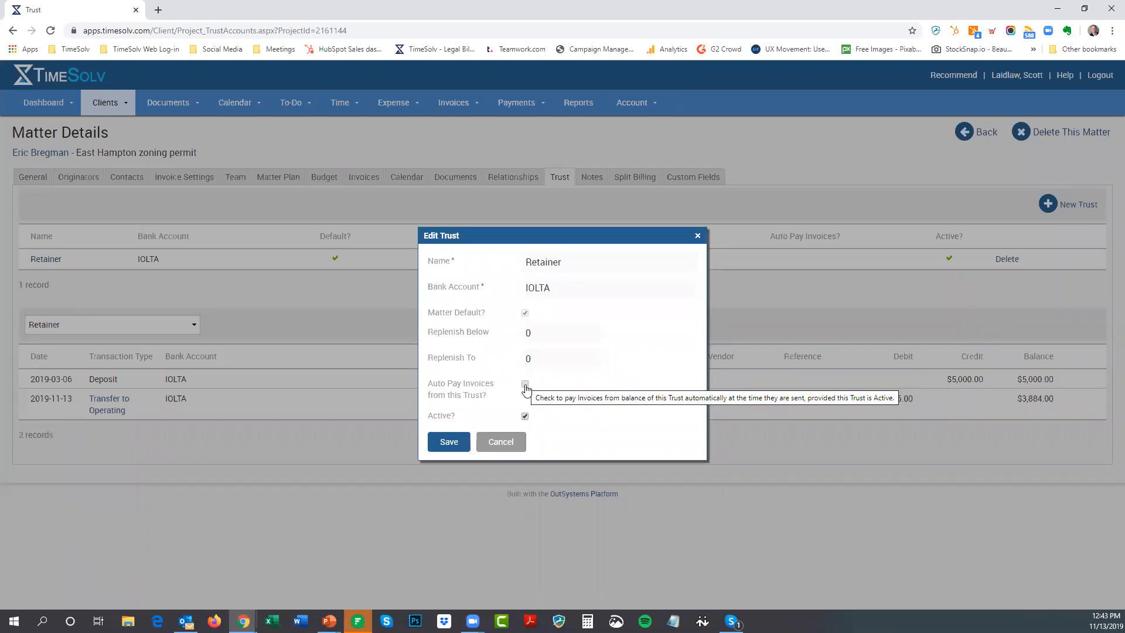
click(526, 385)
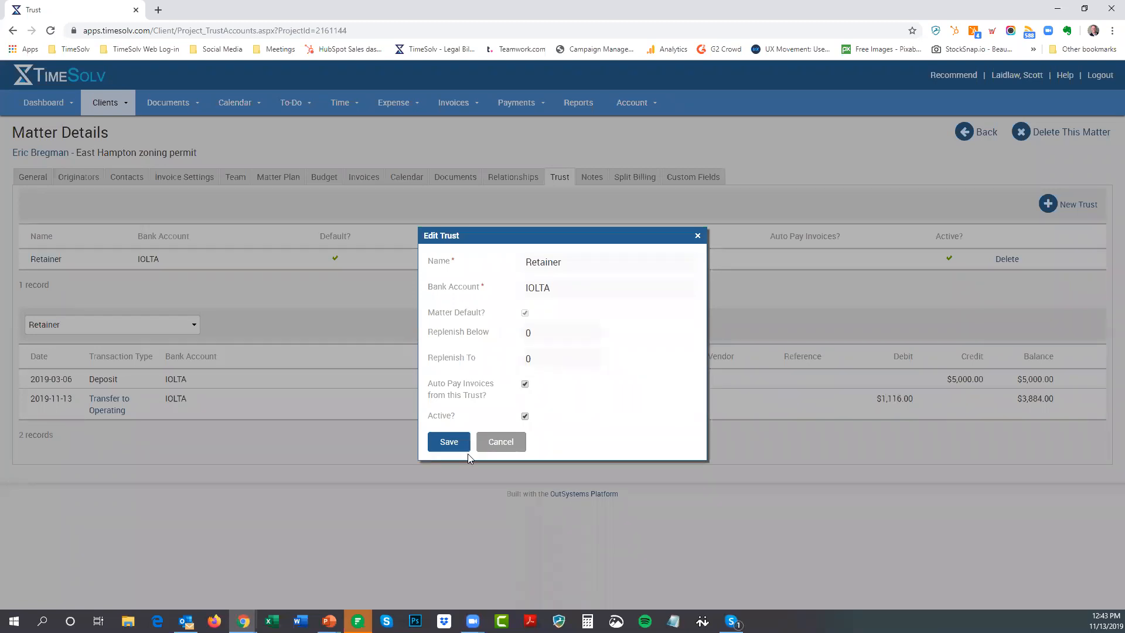
click(440, 443)
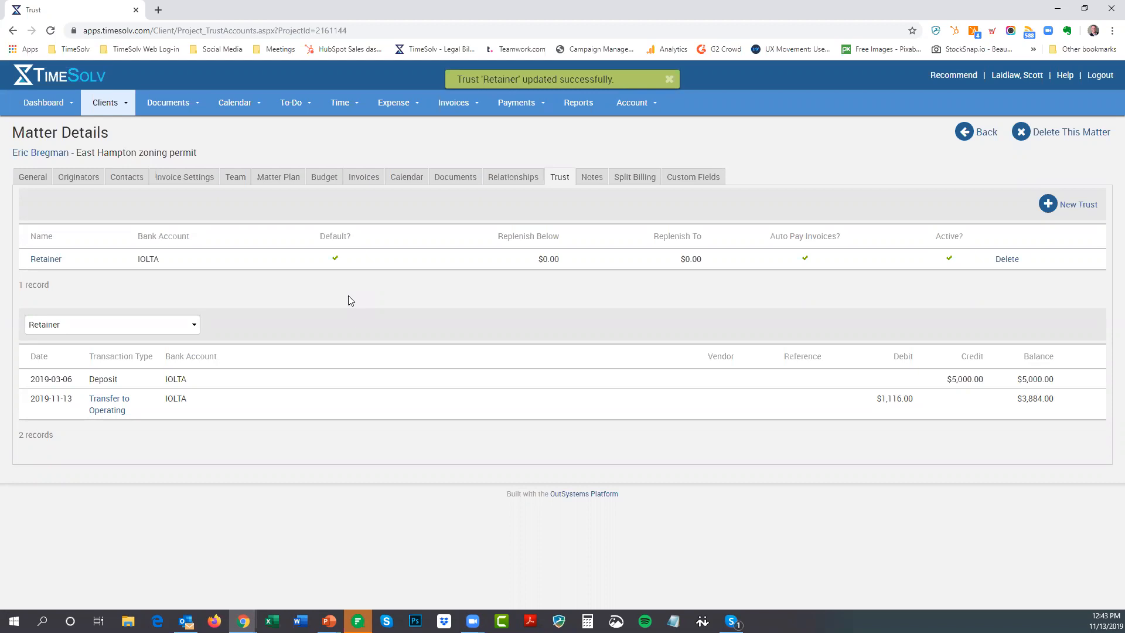
mouse_move(111, 399)
click(43, 260)
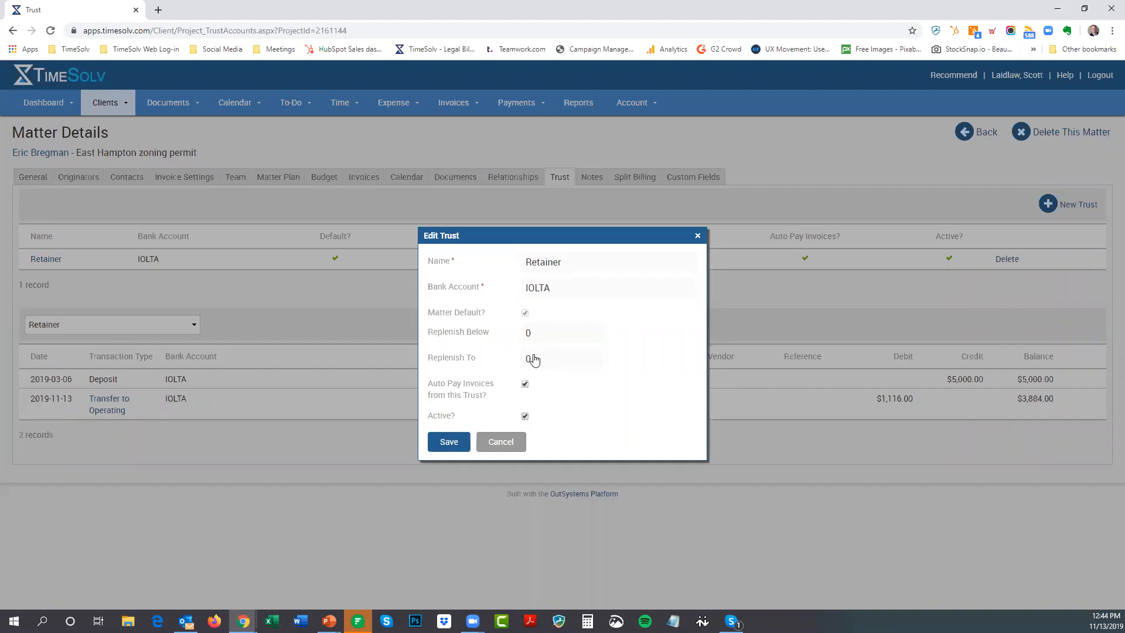
Set the Retainer trust's Replenish Below to 500 and Replenish To to 5000, then save
click(537, 331)
text(500)
click(544, 360)
text(500)
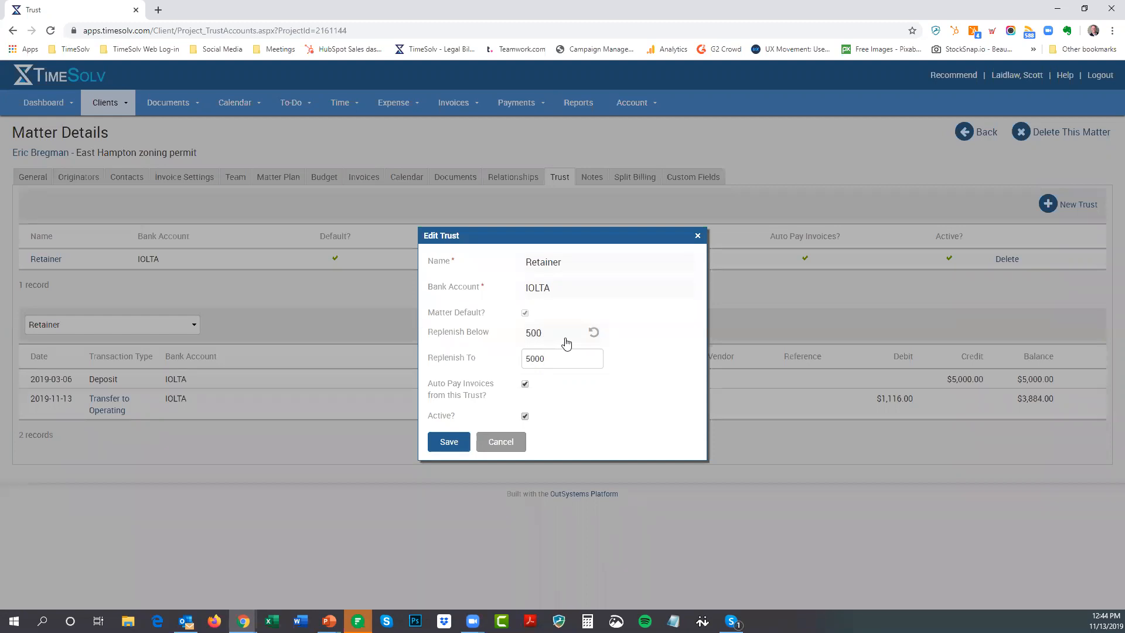
drag(558, 362, 518, 363)
click(453, 448)
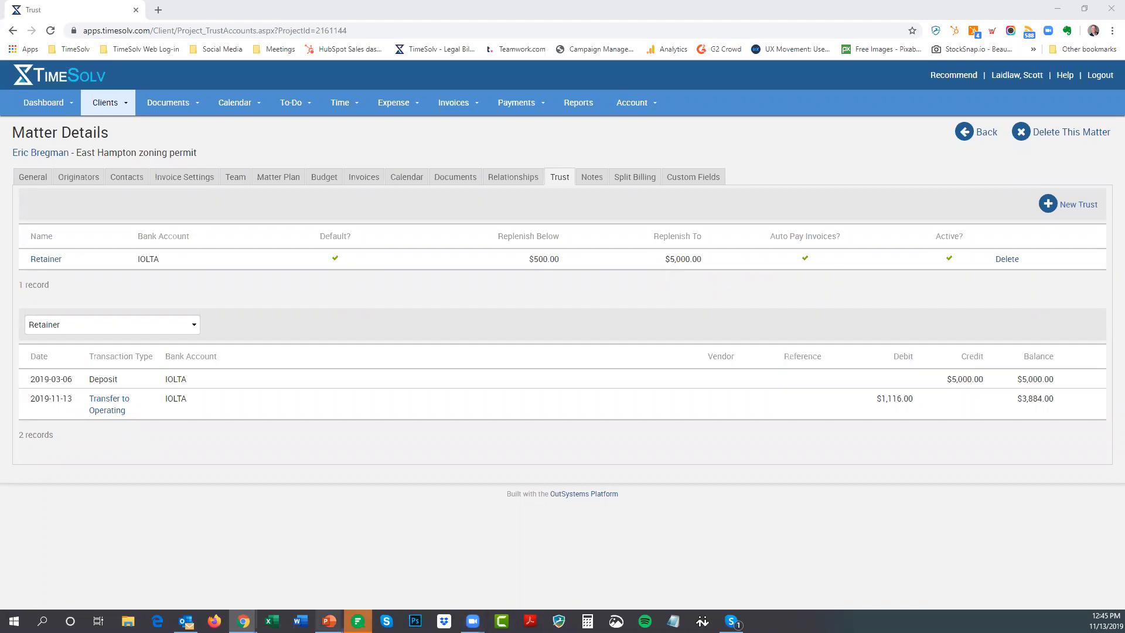
Bring up the webinar slide show in PowerPoint and advance to the Questions? slide
mouse_move(330, 622)
click(329, 574)
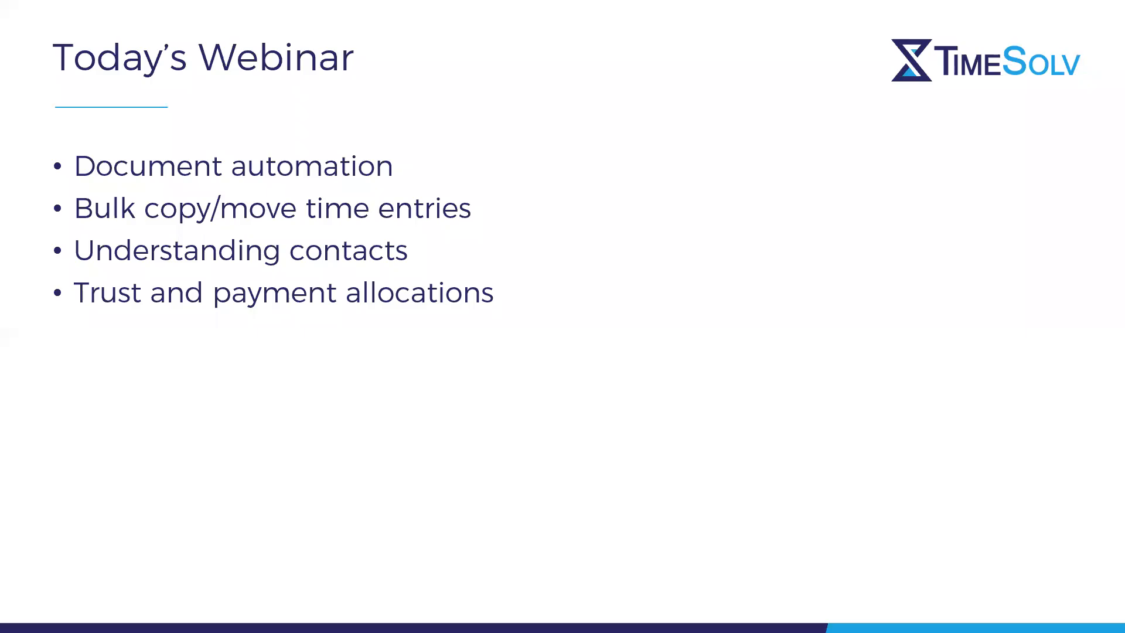
key(End)
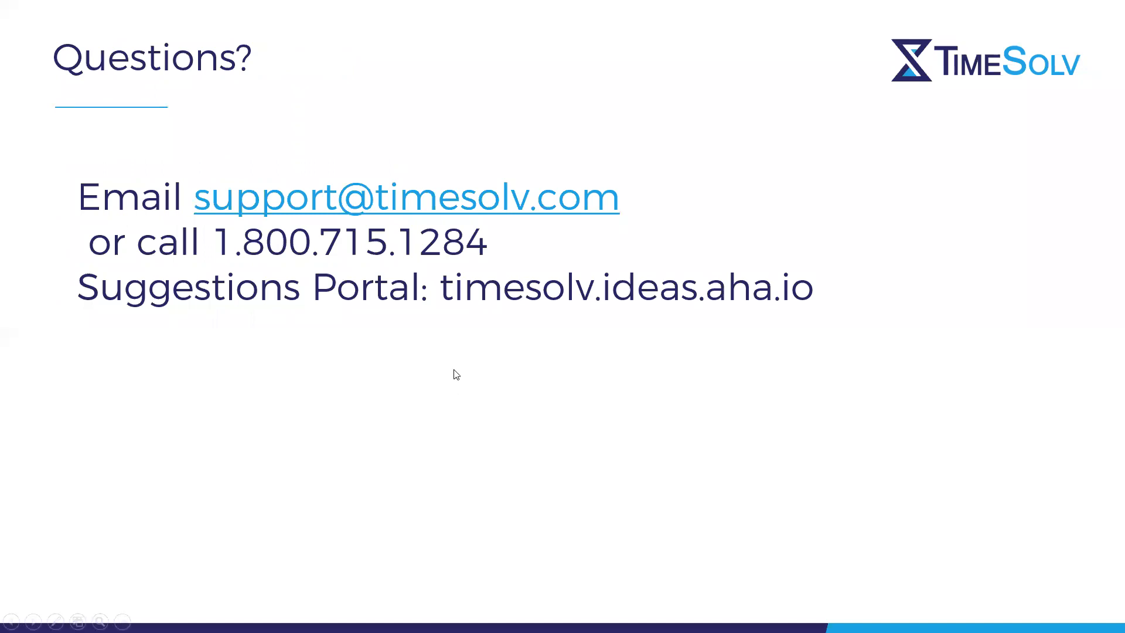
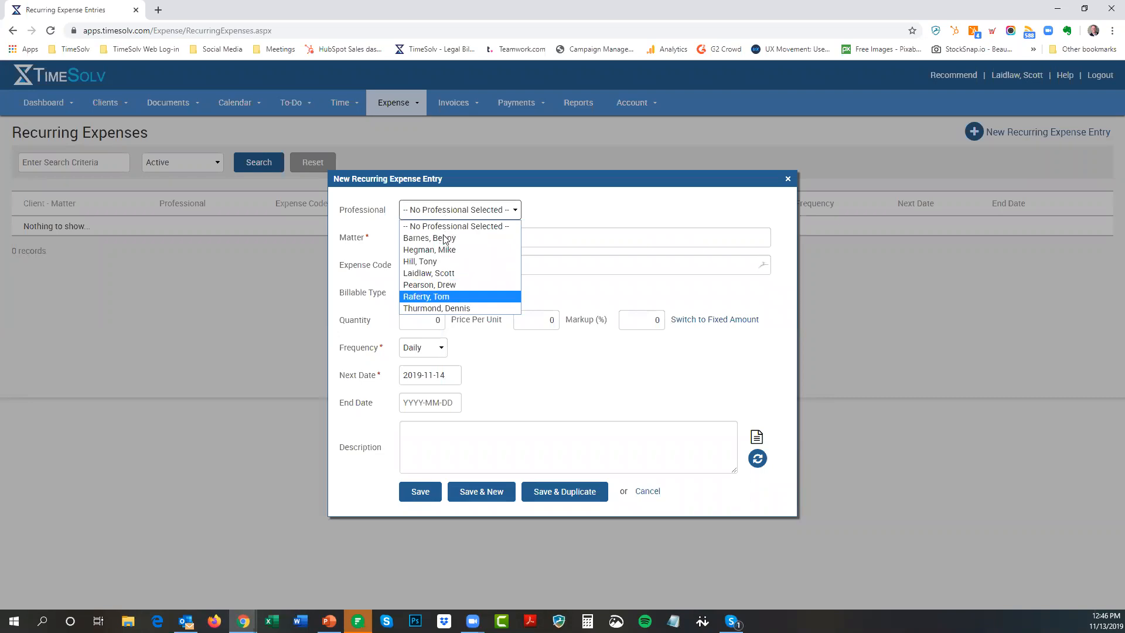
Leave the recurring expense's professional unassigned and frequency at Daily, then discard the entry unsaved
click(426, 226)
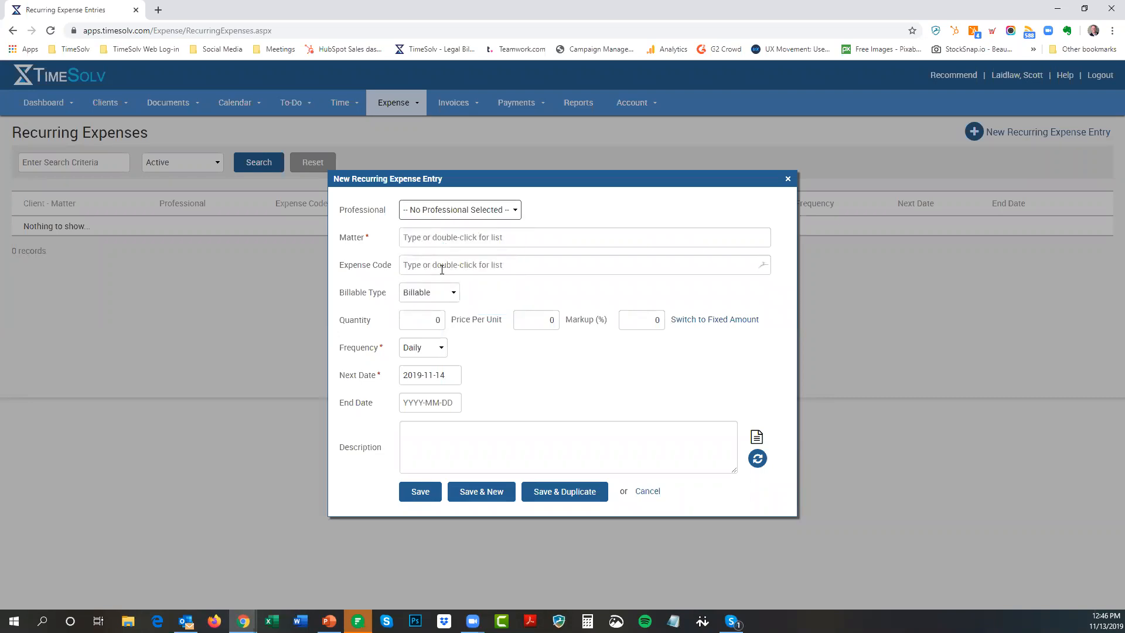
click(416, 350)
click(518, 350)
click(420, 349)
click(518, 355)
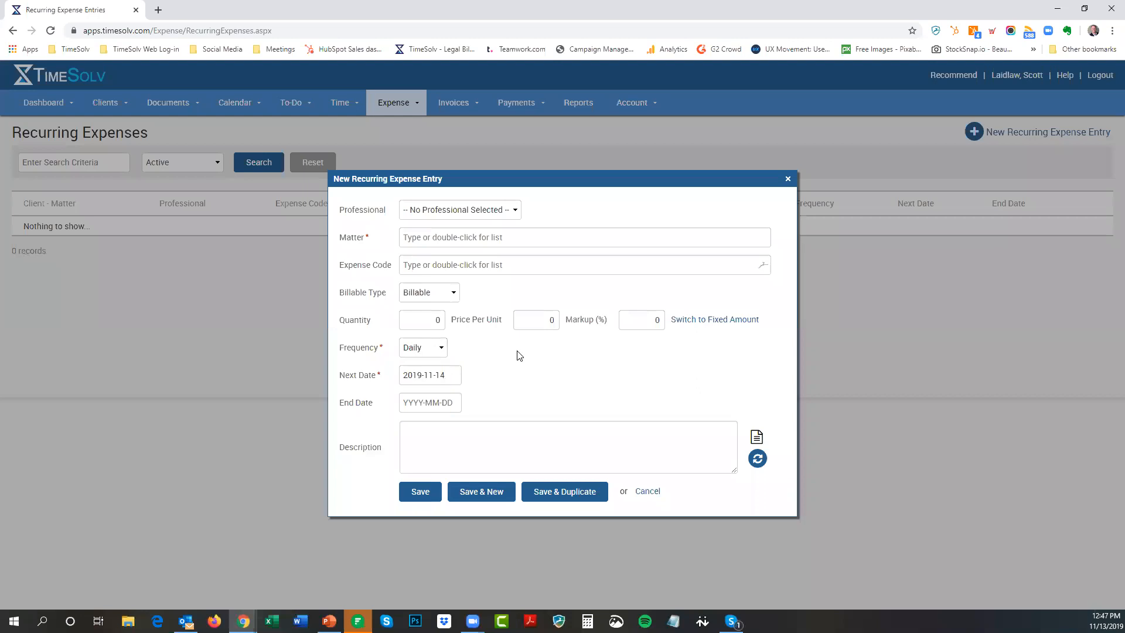
click(647, 492)
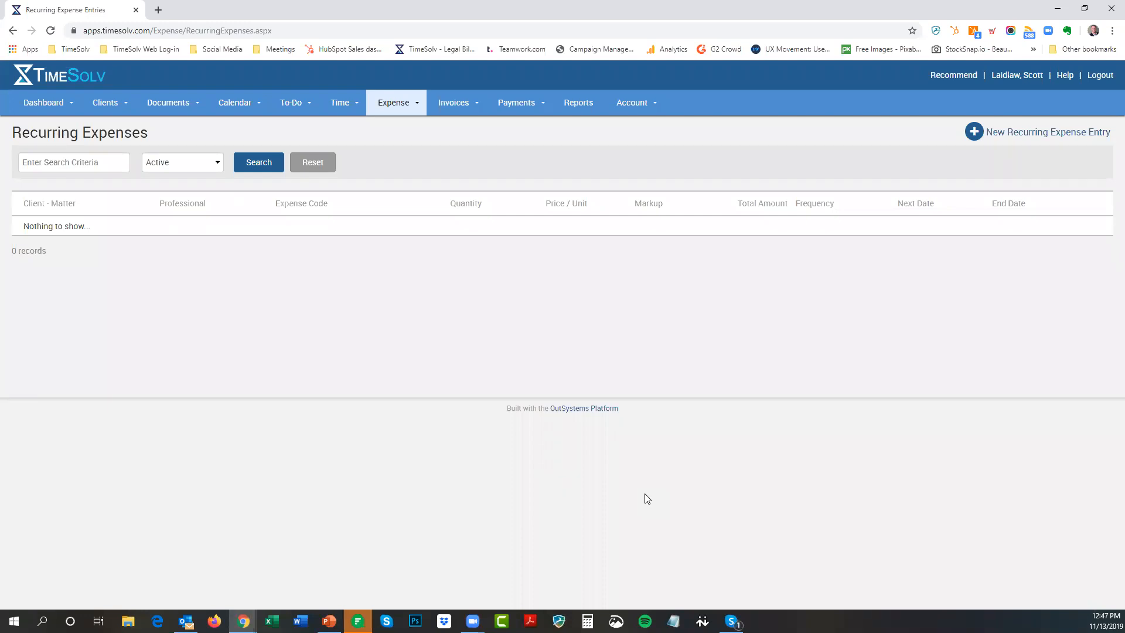
On the Payments & Credits page, filter payments to Unallocated status
mouse_move(502, 103)
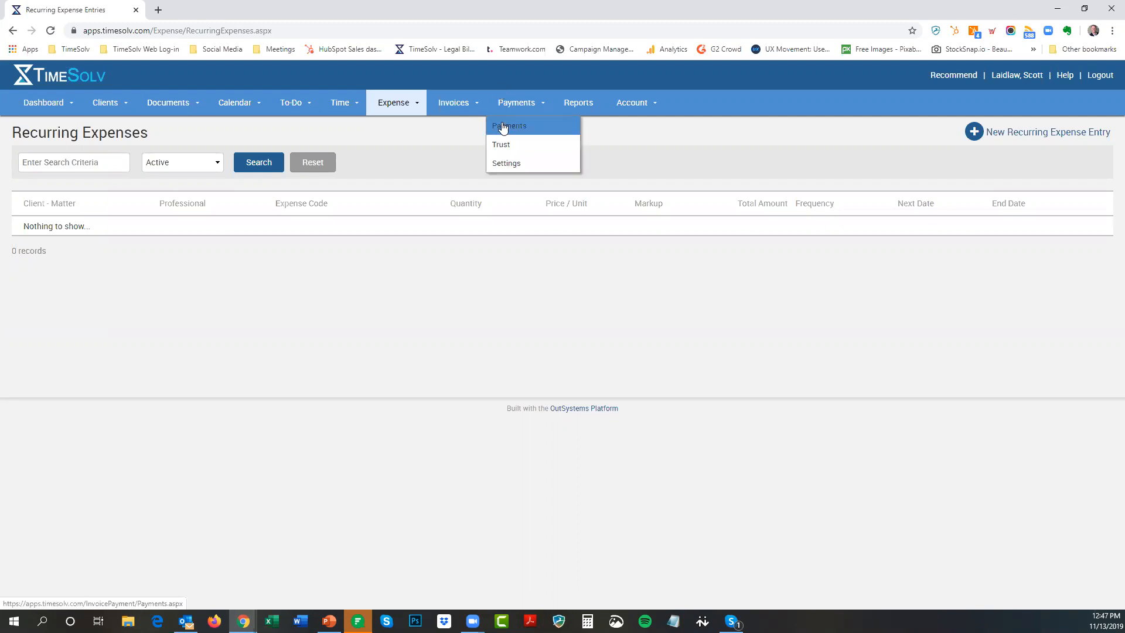
click(502, 127)
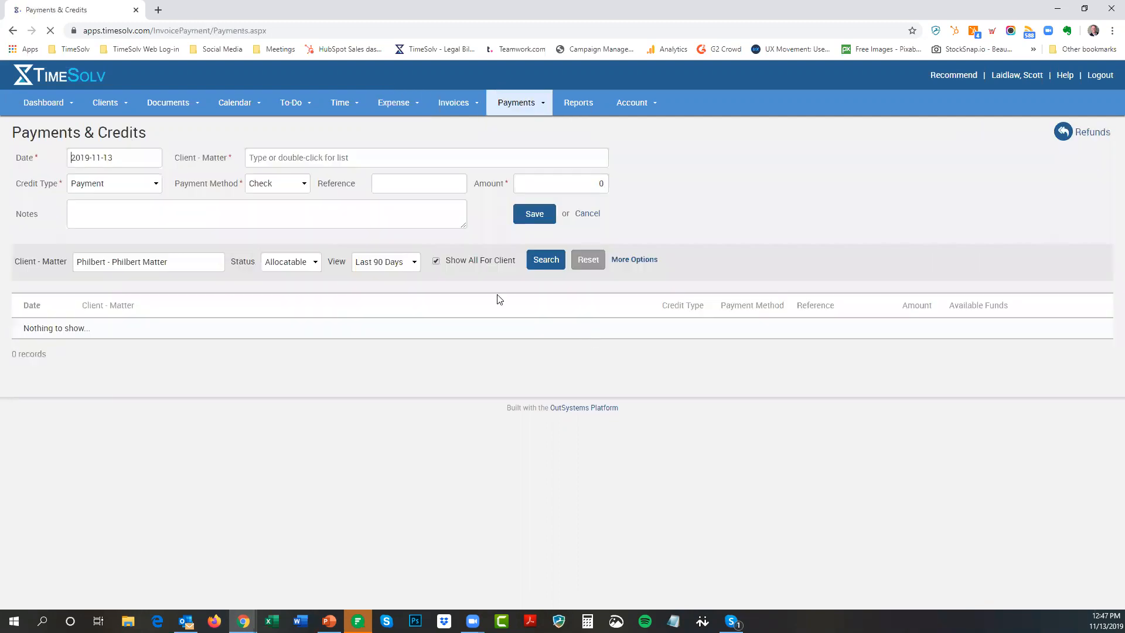
click(295, 262)
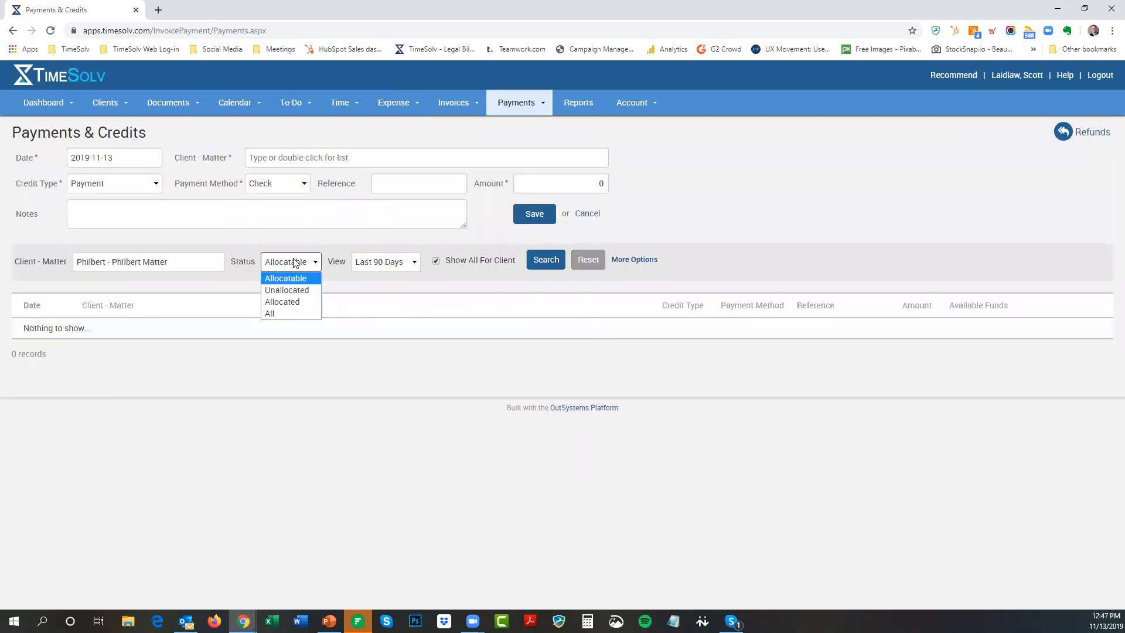
click(287, 289)
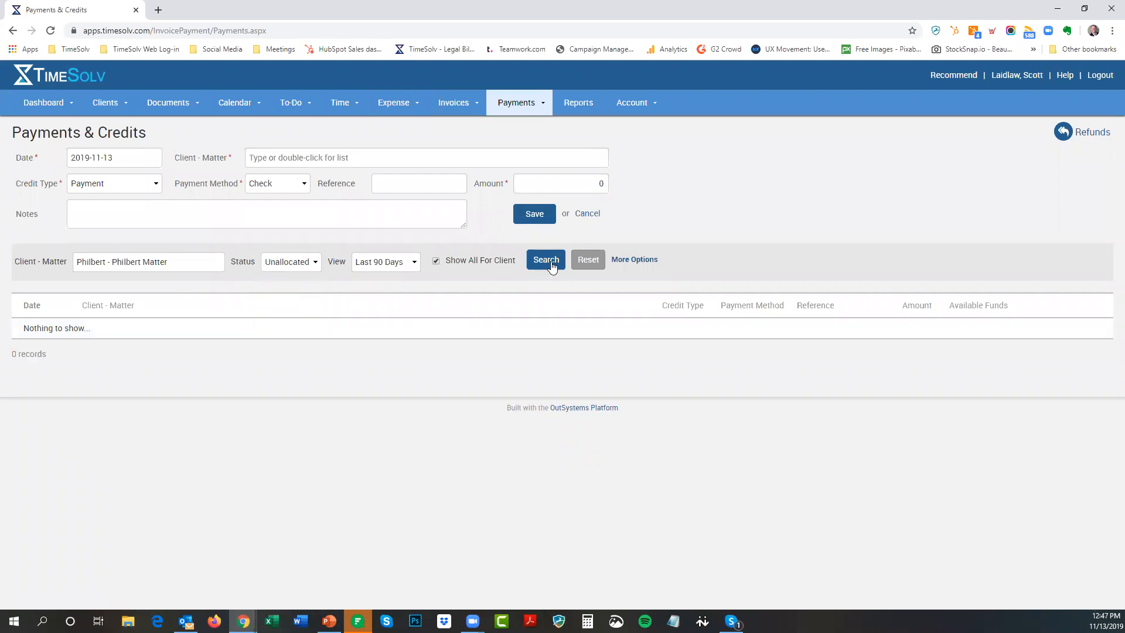
click(306, 264)
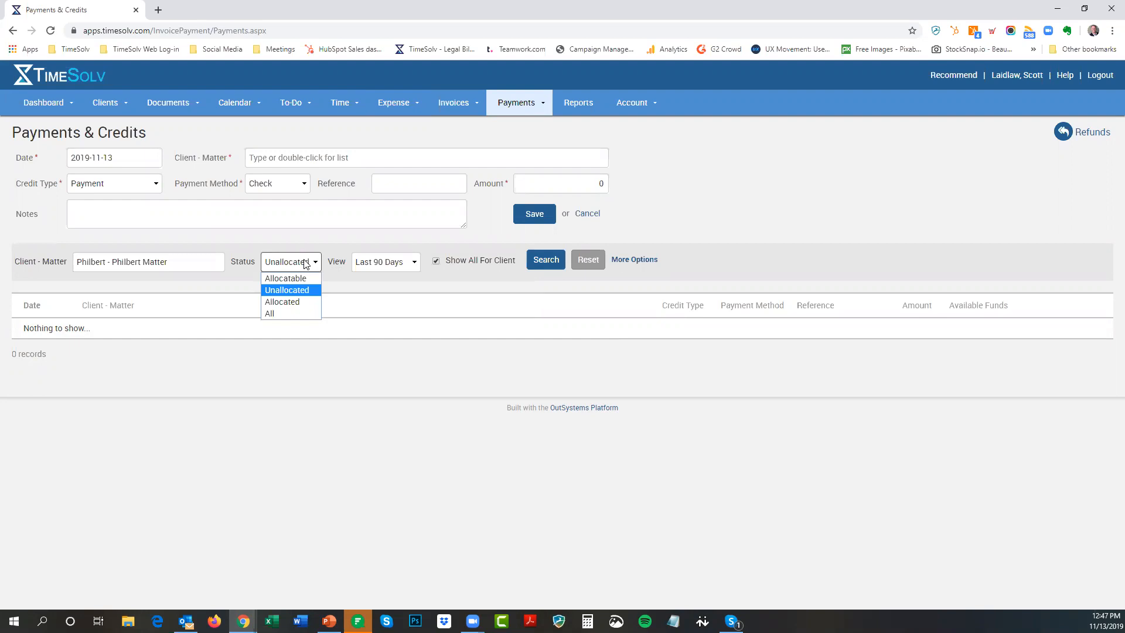
click(334, 274)
mouse_move(304, 266)
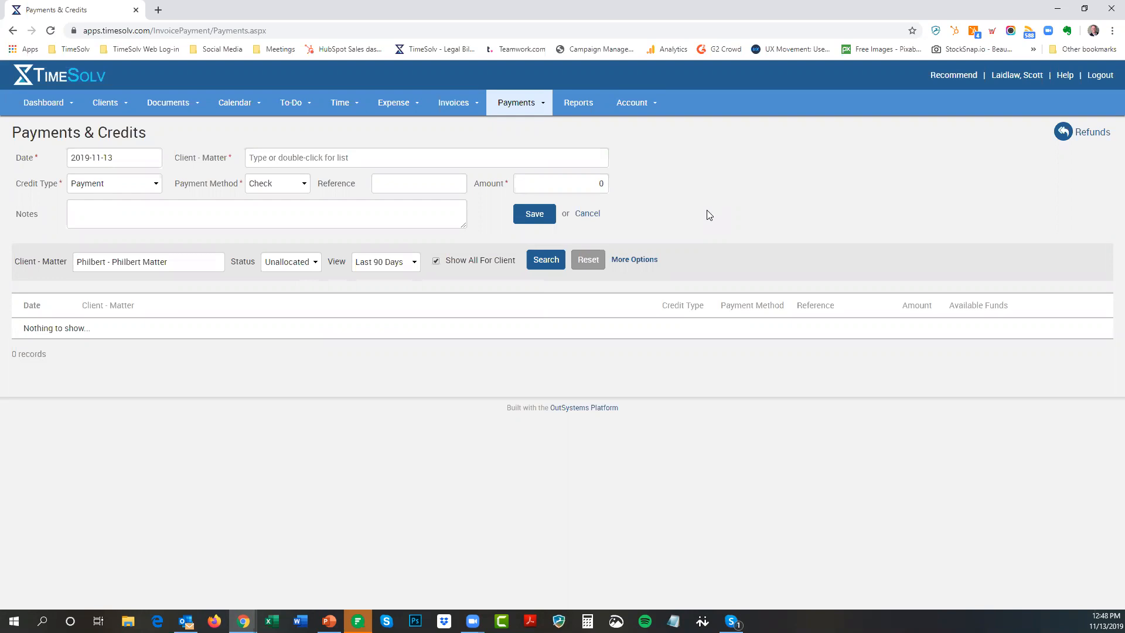
View Expense Entry, then open a blank recurring expense entry on Recurring Expenses and cancel it
click(395, 109)
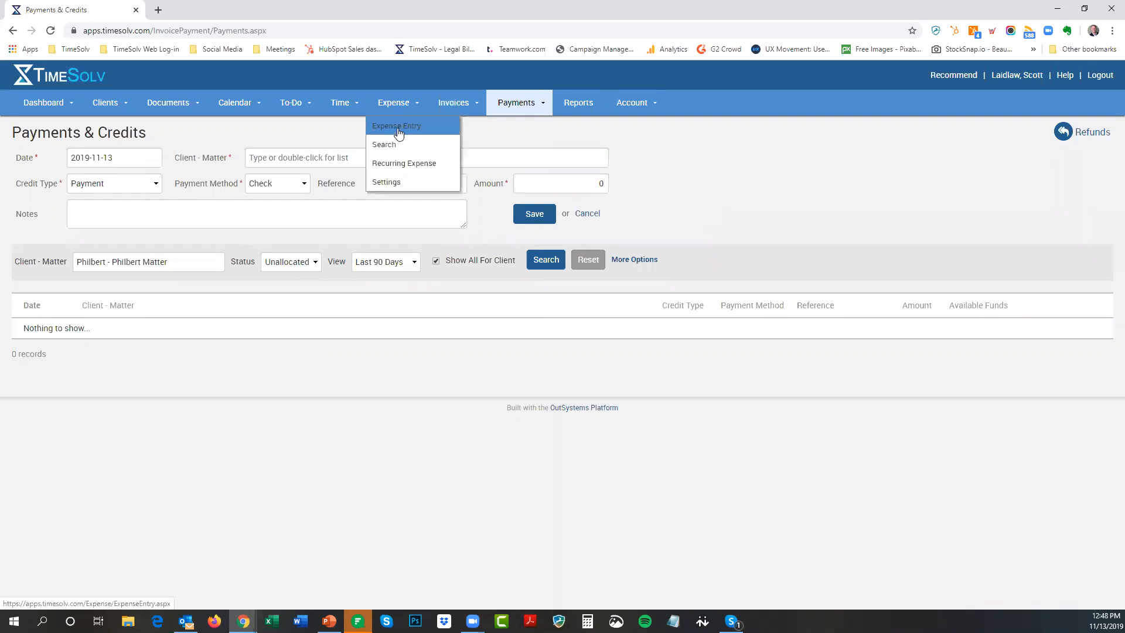
click(399, 130)
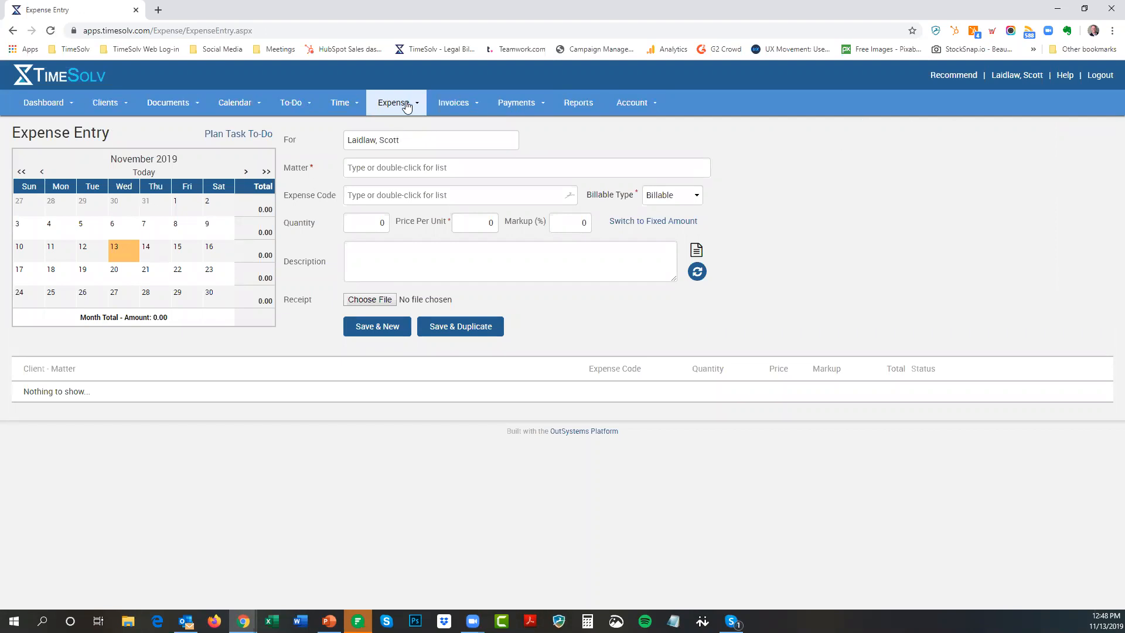
mouse_move(398, 109)
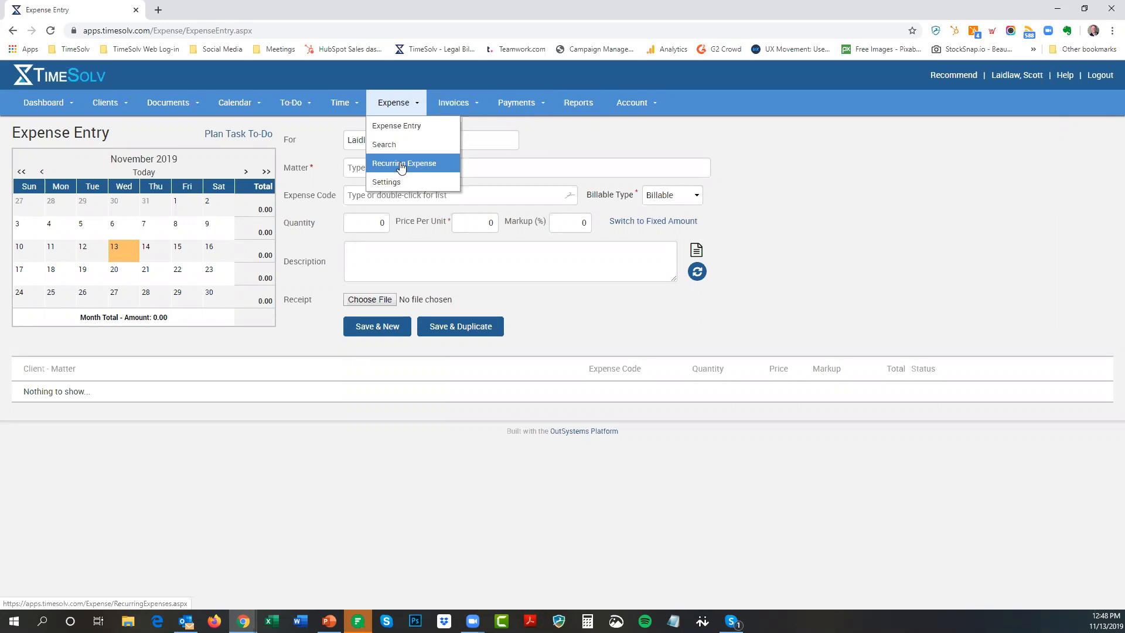
click(421, 166)
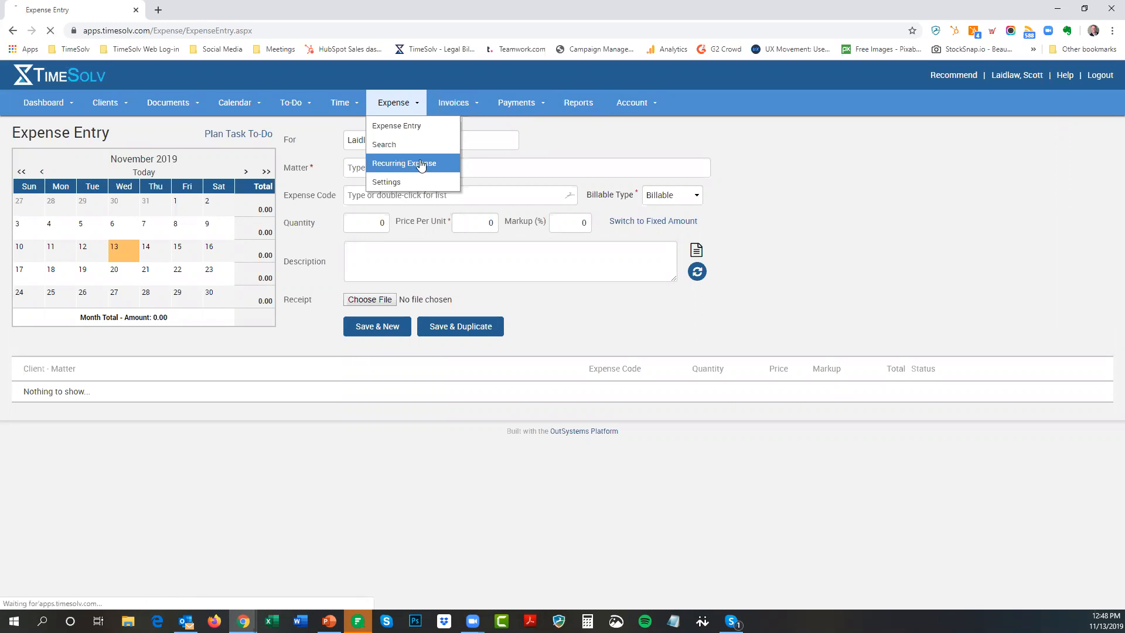
click(1058, 143)
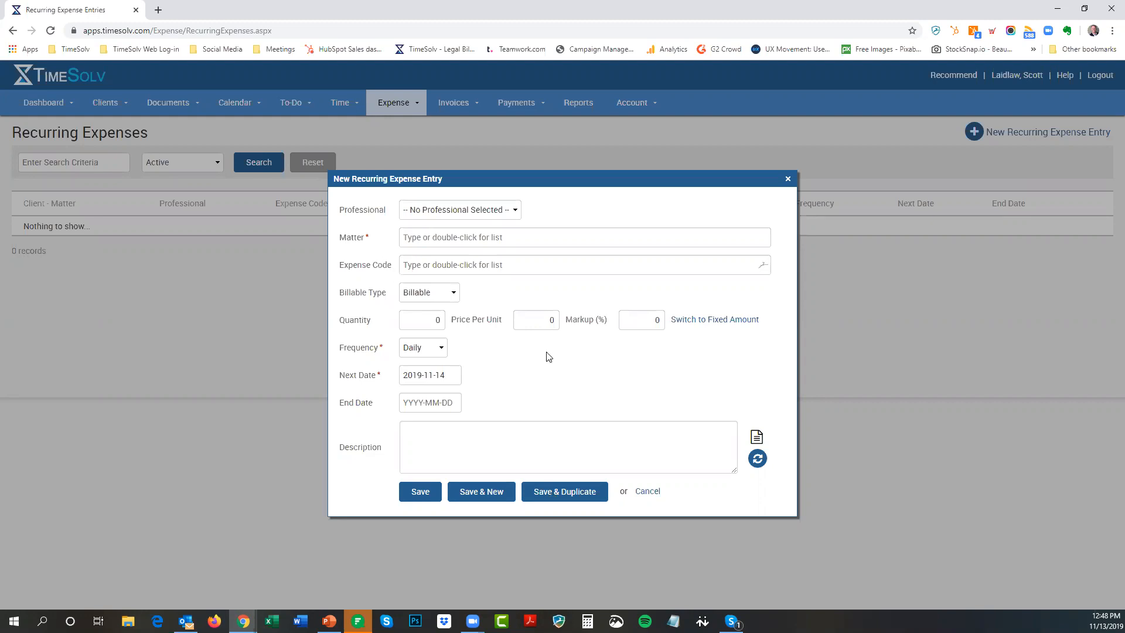
click(652, 496)
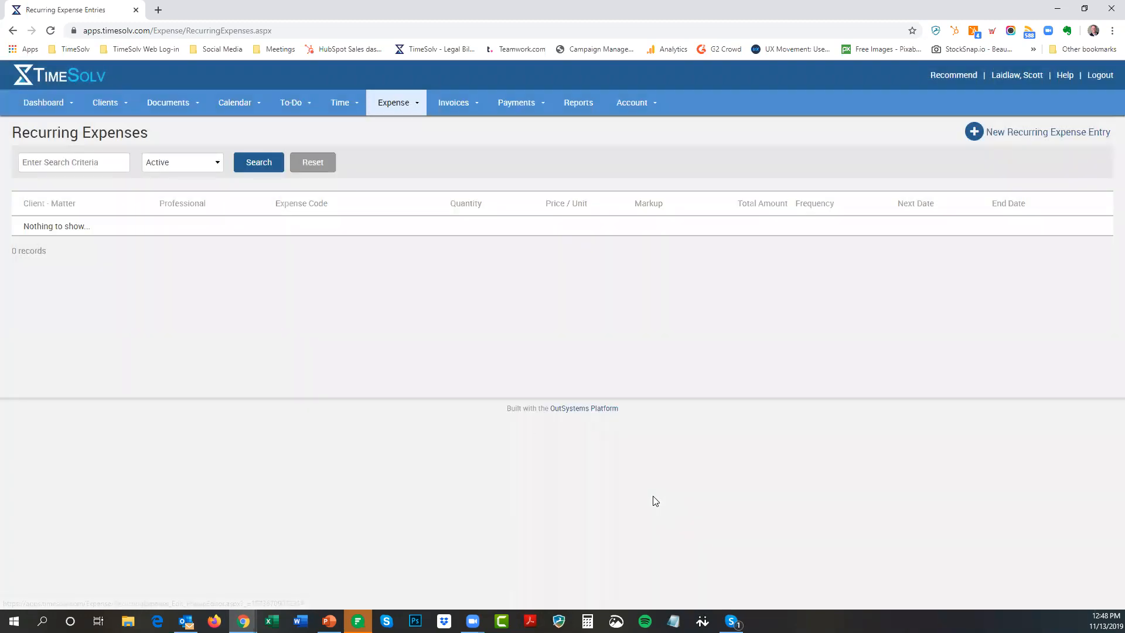
Switch from TimeSolv to the PowerPoint deck's closing Questions? slide
click(673, 621)
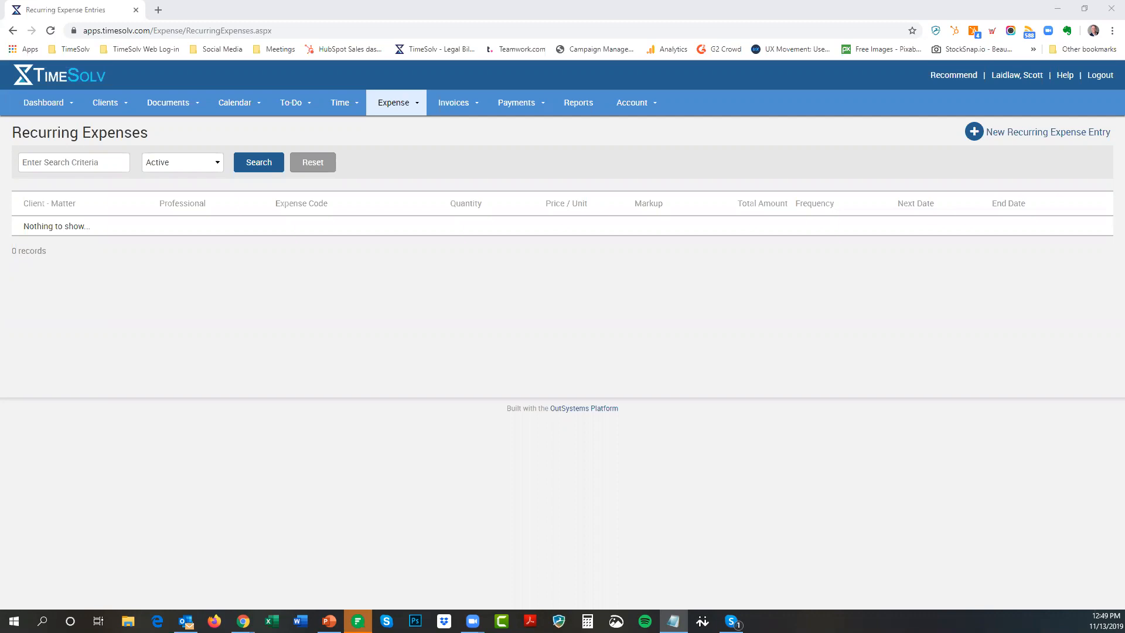
click(329, 621)
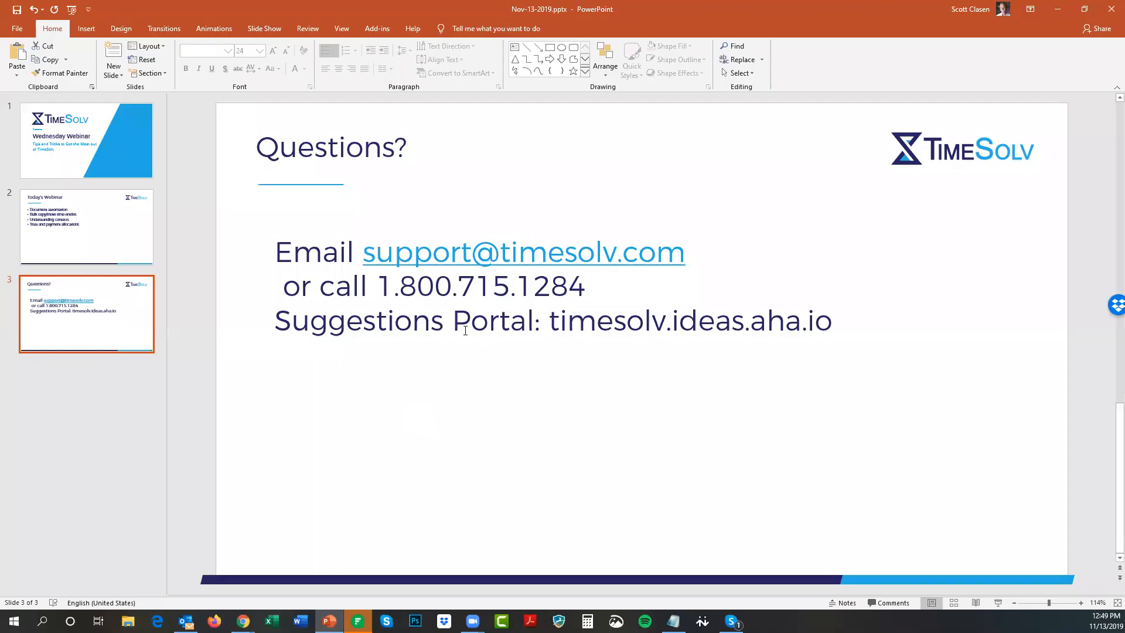
Copy the Suggestions Portal address timesolv.ideas.aha.io from the Questions? slide
drag(550, 321, 836, 328)
key(ctrl+c)
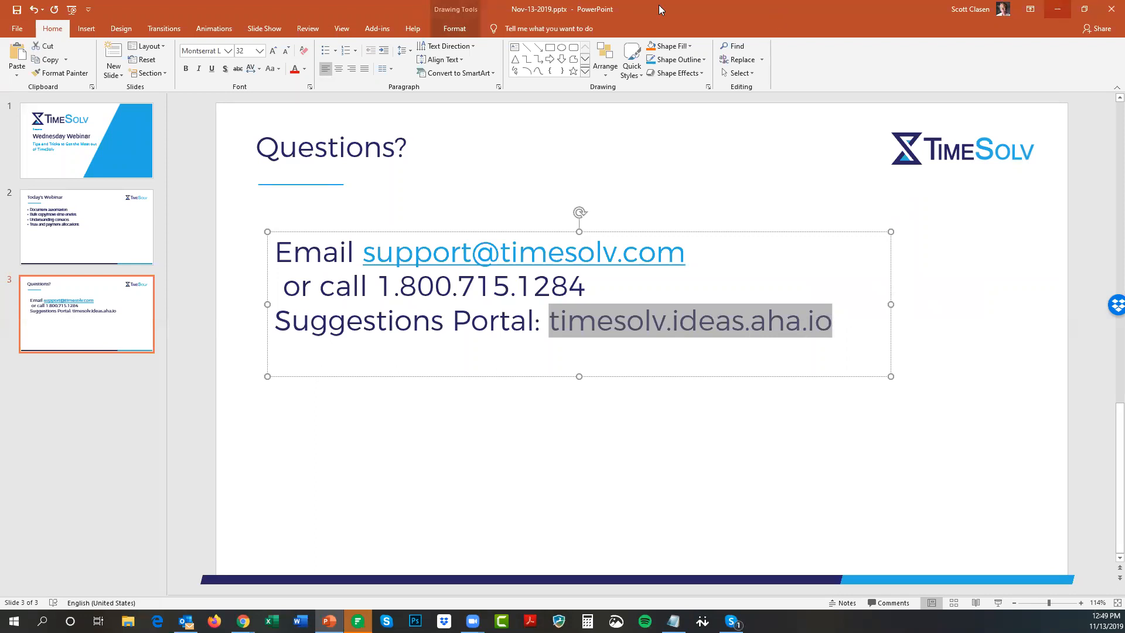
key(alt+Tab)
Load timesolv.ideas.aha.io in a new browser tab and sort the feature requests by Recent
click(154, 8)
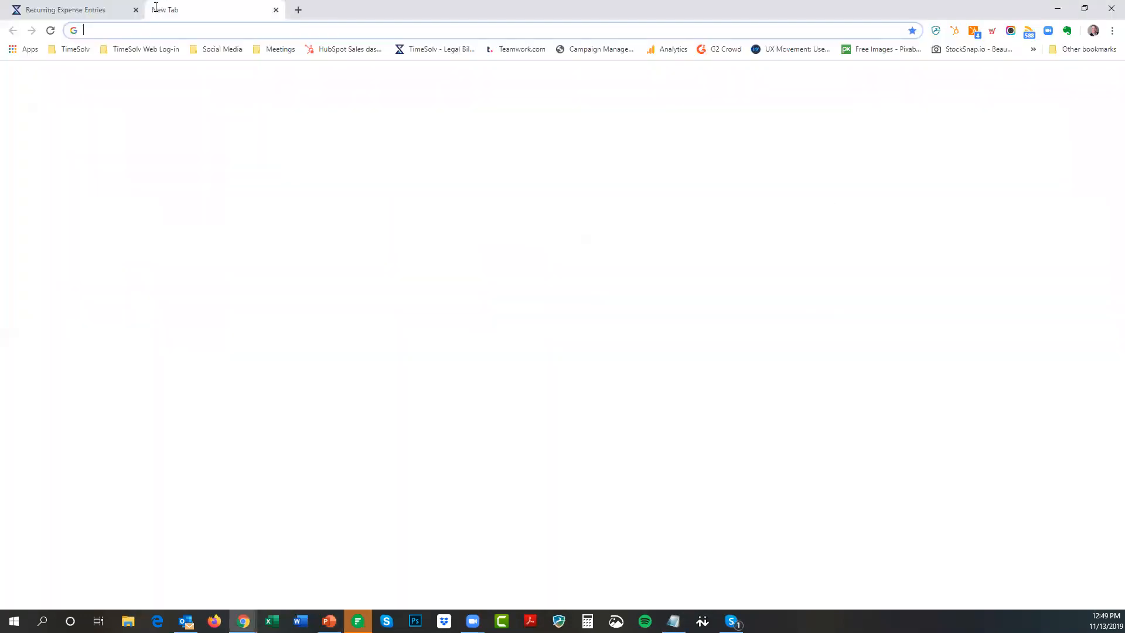
key(ctrl+v)
key(Return)
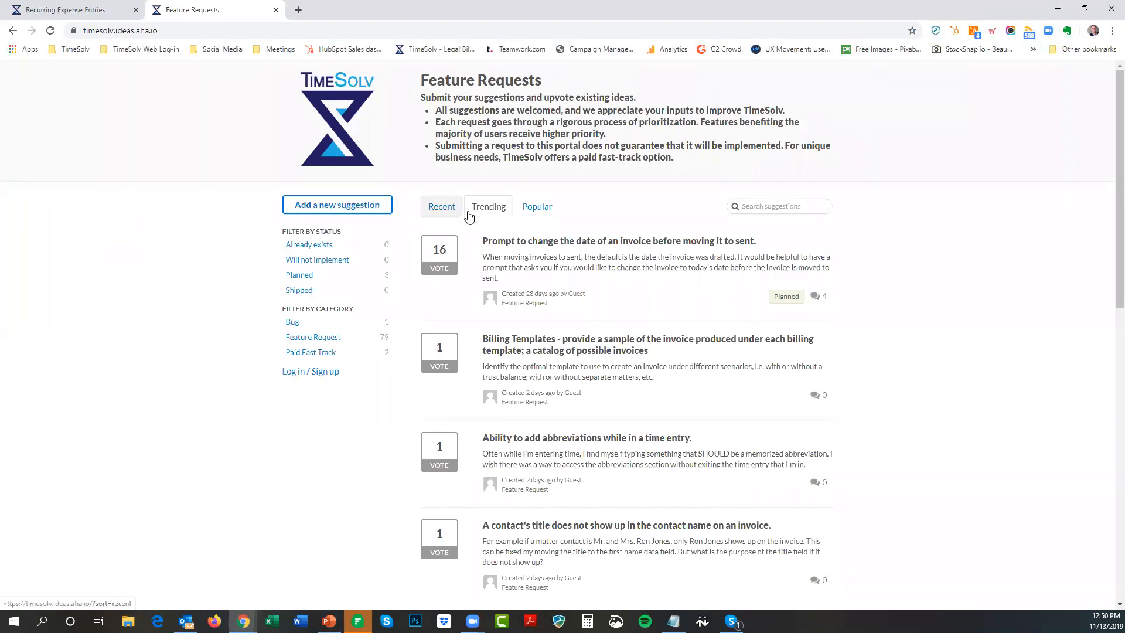
click(431, 214)
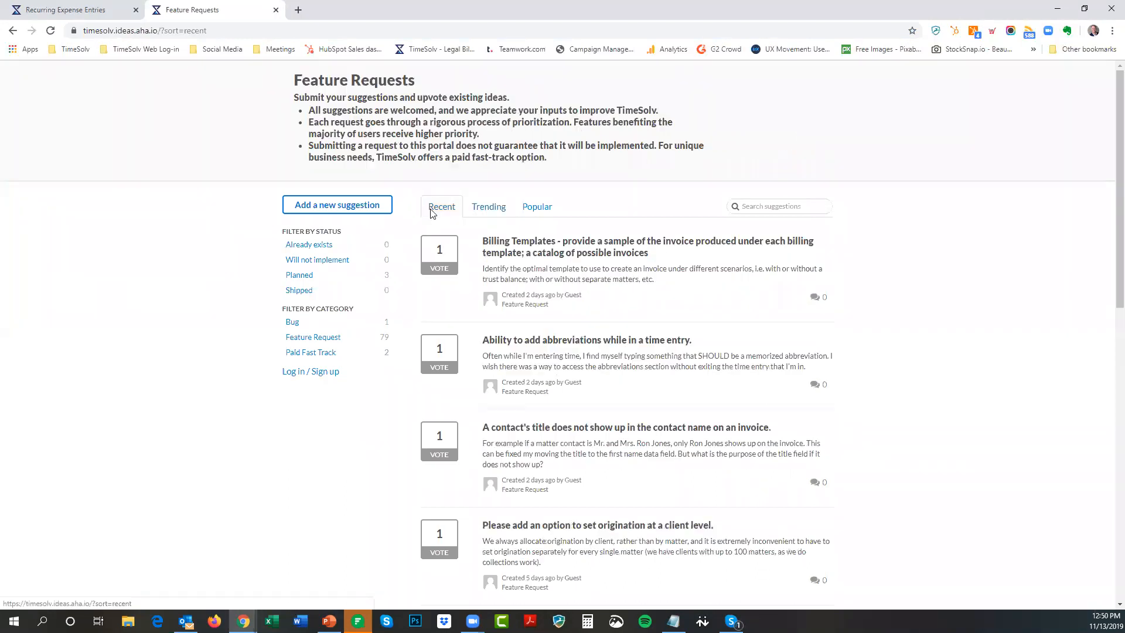